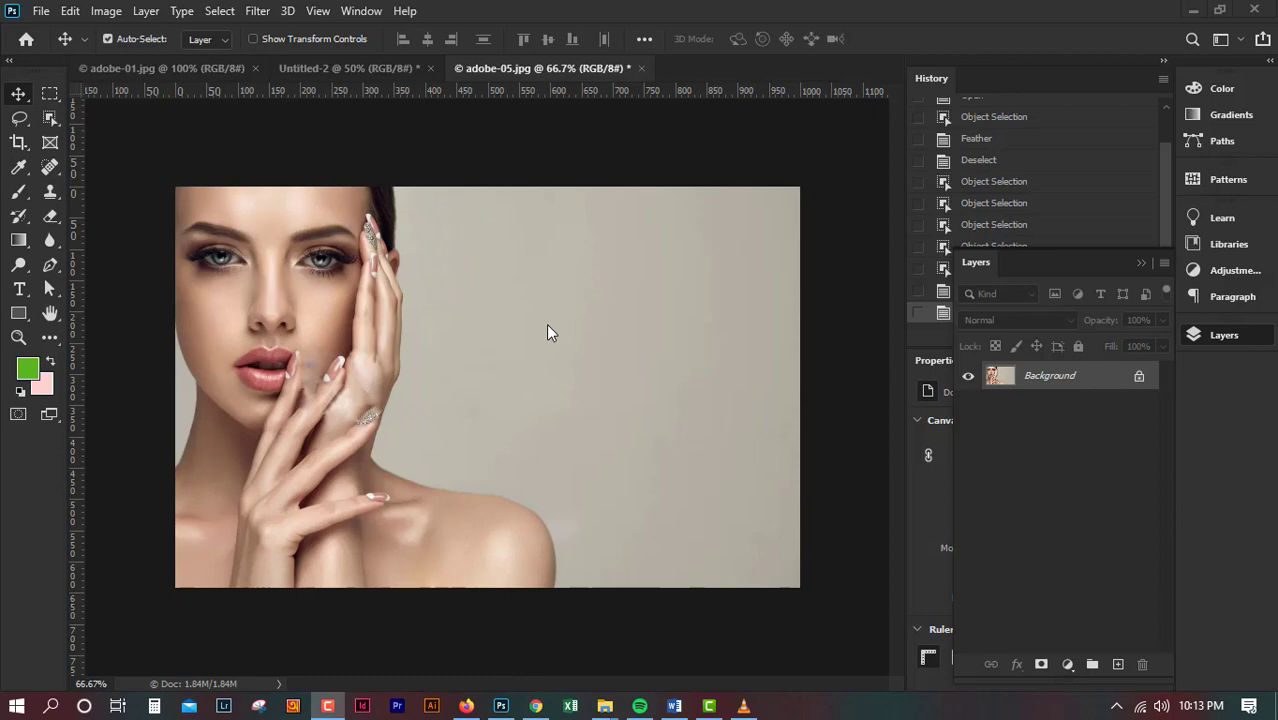
# Draw an elliptical marquee selection around the seated woman's face in adobe-01.jpg.
pyautogui.click(125, 66)
pyautogui.hotkey('ctrl', '-')
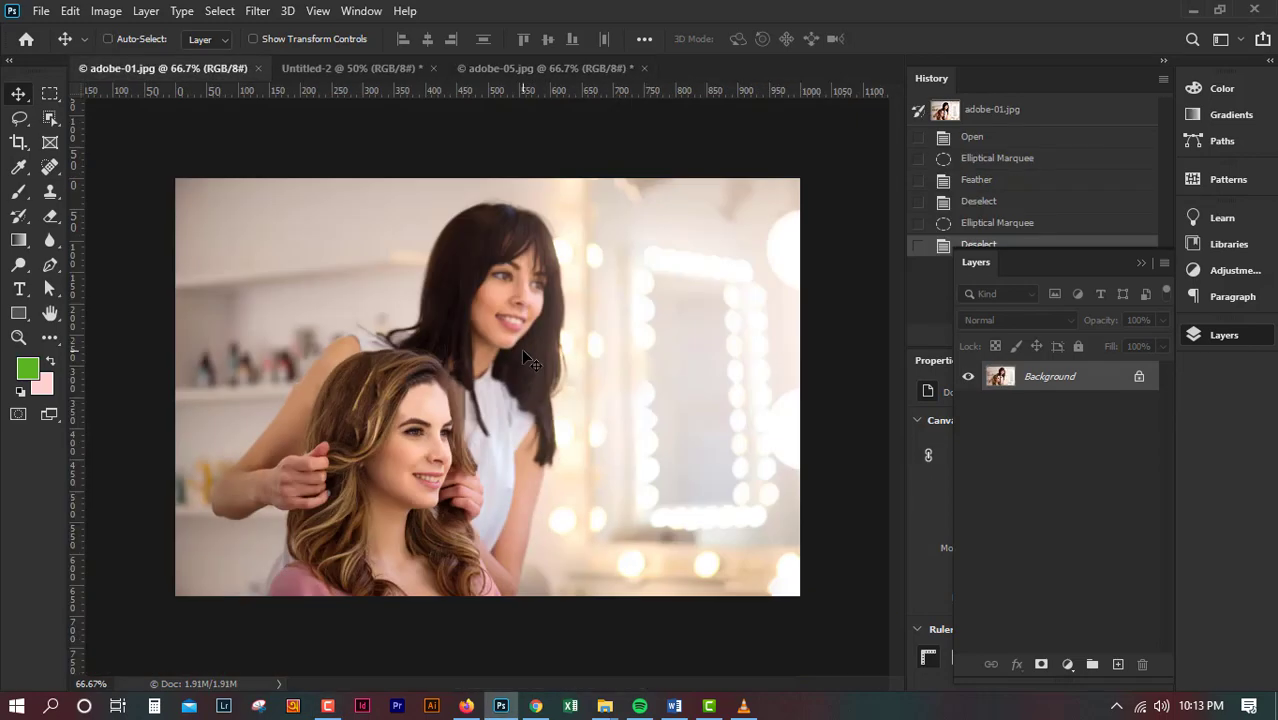
pyautogui.hotkey('ctrl', '-')
pyautogui.hotkey('ctrl', '+')
pyautogui.hotkey('ctrl', '+')
pyautogui.scroll(-2, 530, 362)
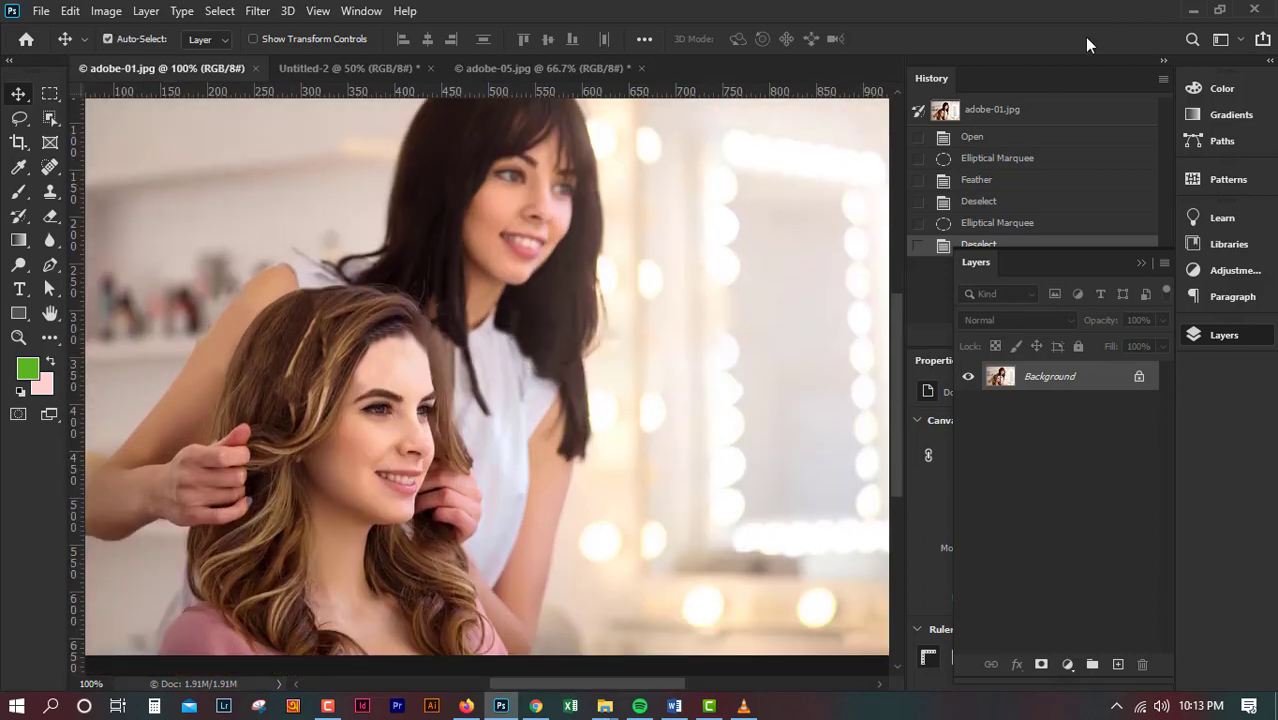
pyautogui.click(221, 11)
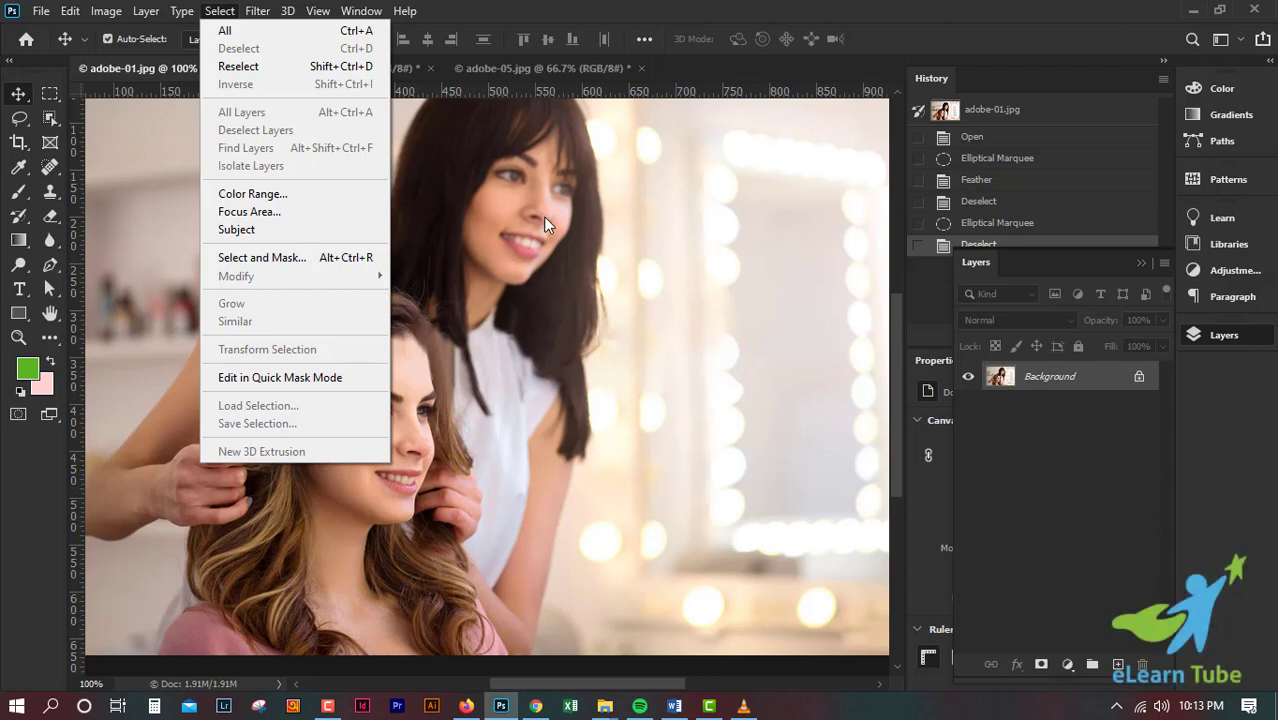
pyautogui.click(477, 282)
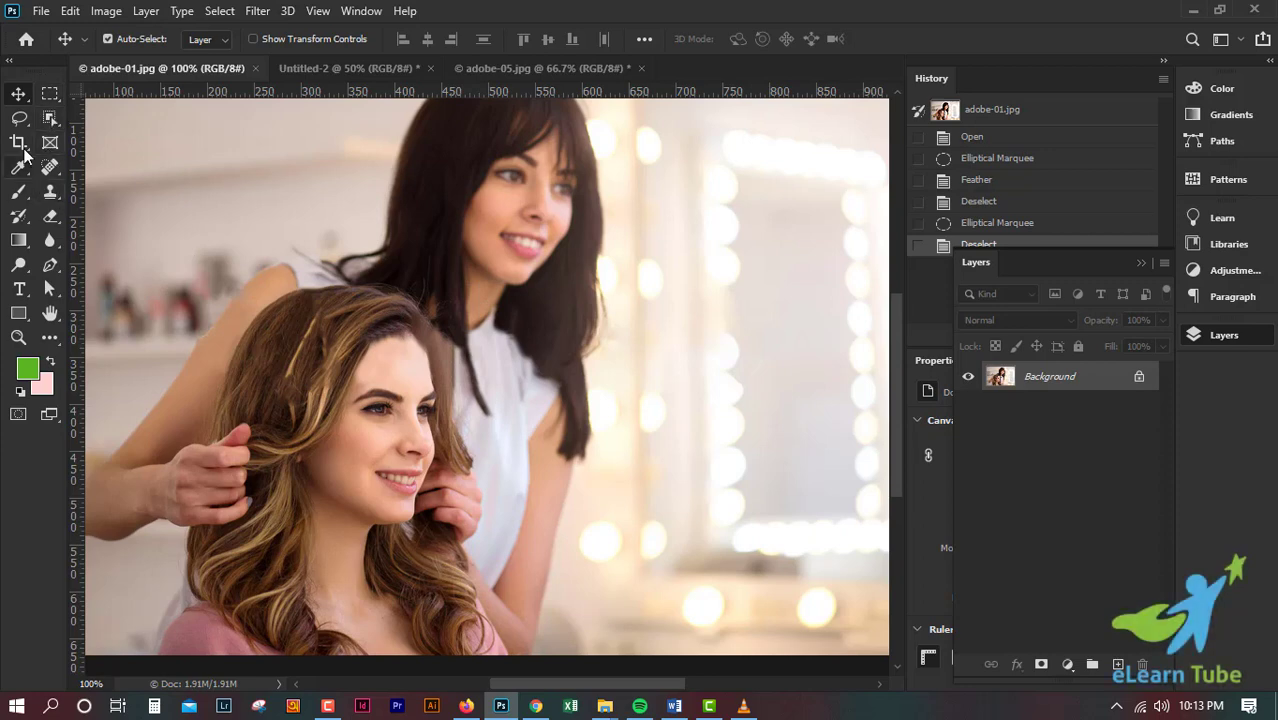
pyautogui.moveTo(55, 88); pyautogui.dragTo(55, 87)
pyautogui.click(110, 114)
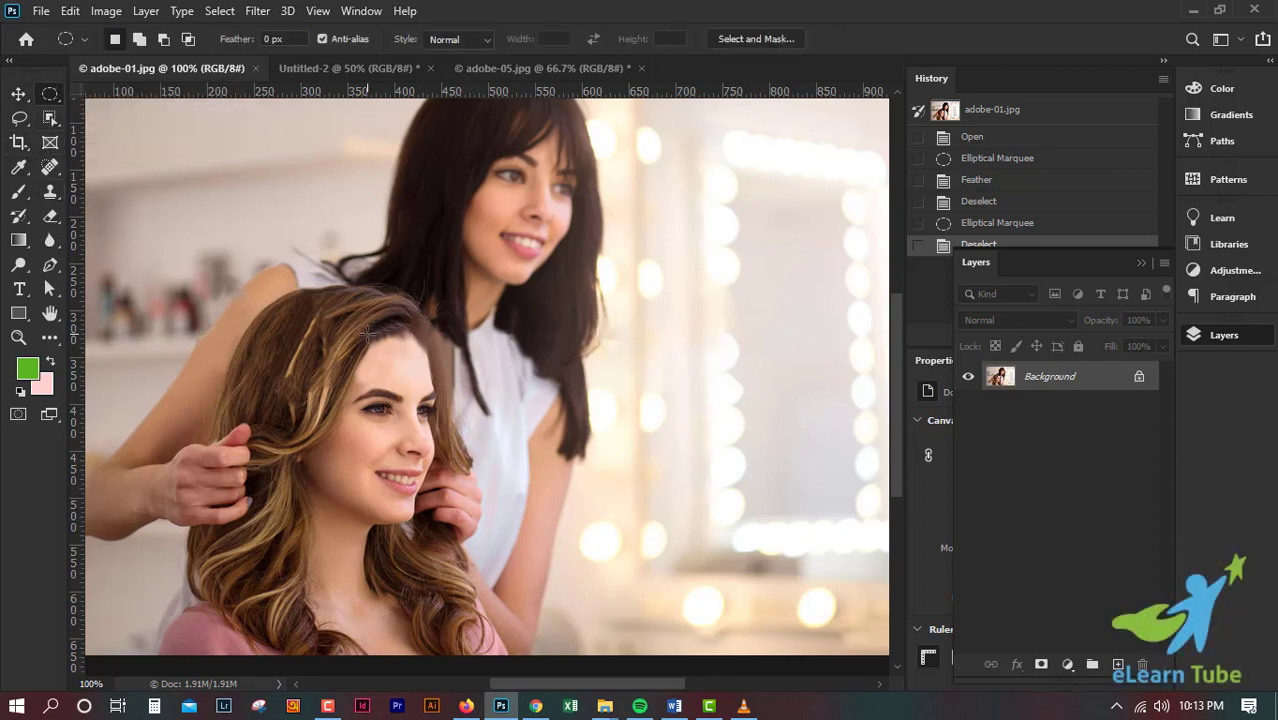
pyautogui.moveTo(268, 297); pyautogui.dragTo(469, 540)
pyautogui.scroll(-2, 654, 310)
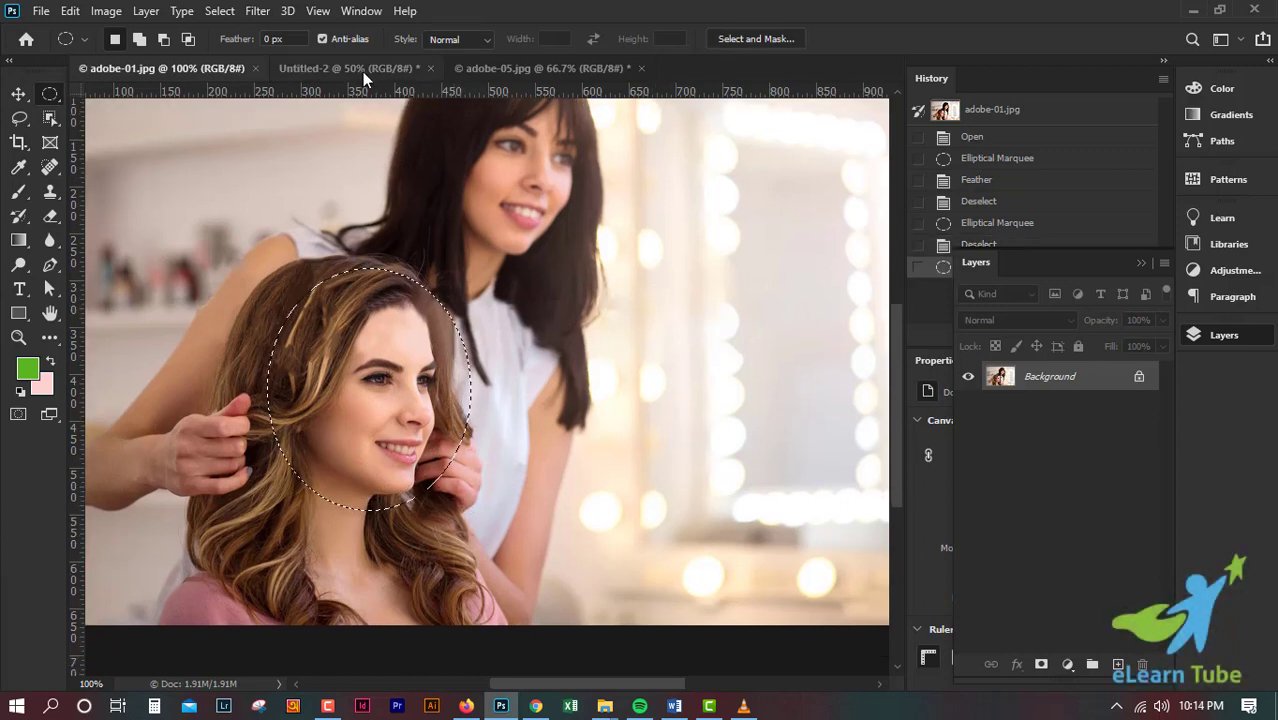
pyautogui.click(219, 10)
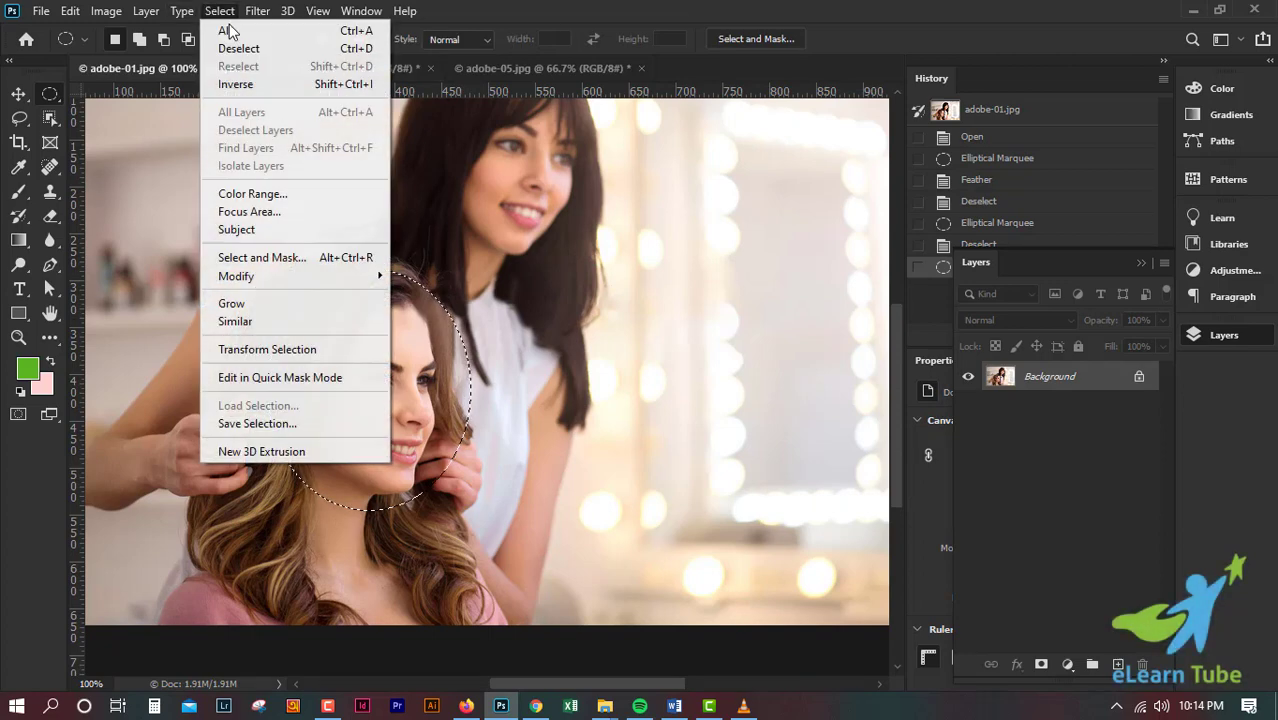
pyautogui.moveTo(329, 282)
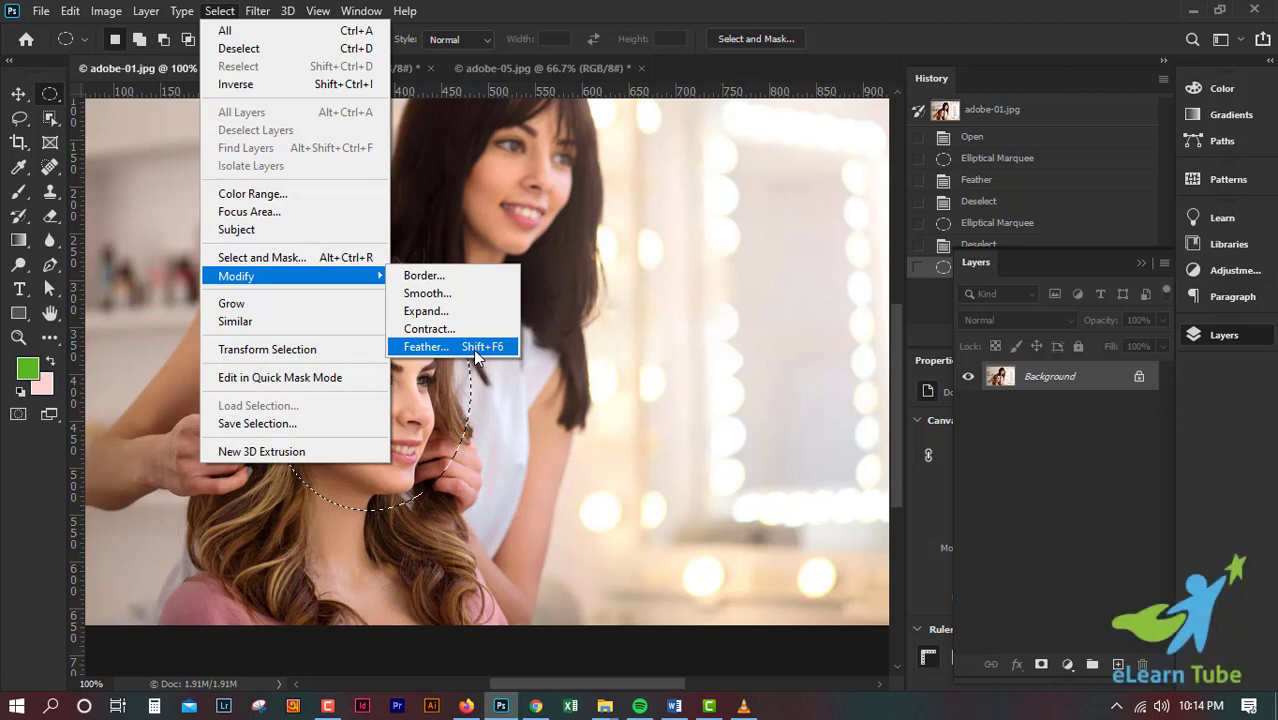
pyautogui.click(593, 6)
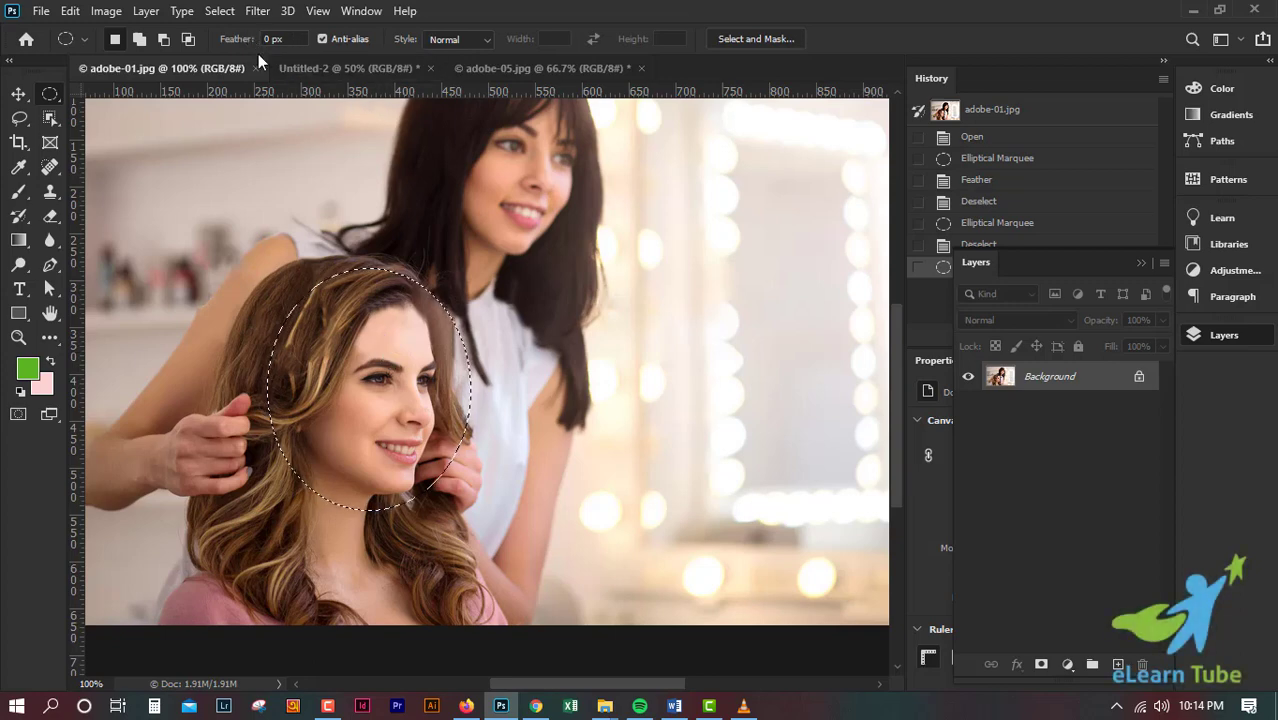
pyautogui.rightClick(400, 352)
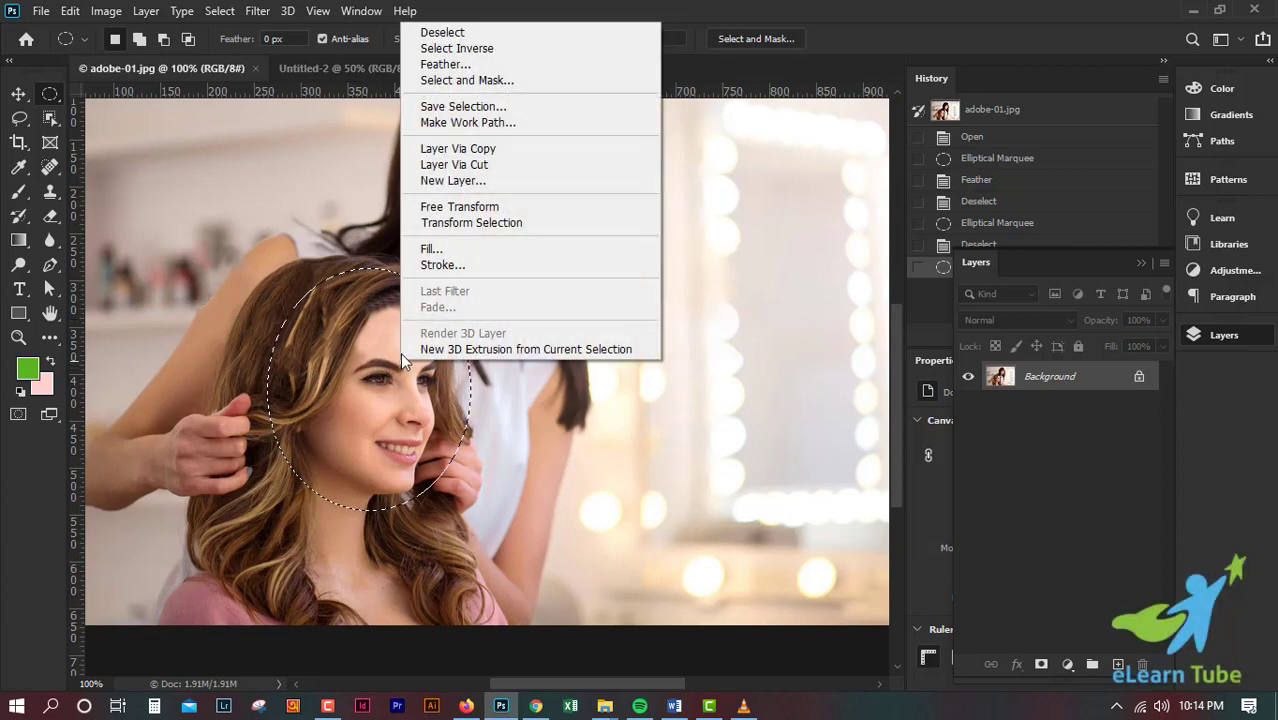
pyautogui.click(440, 64)
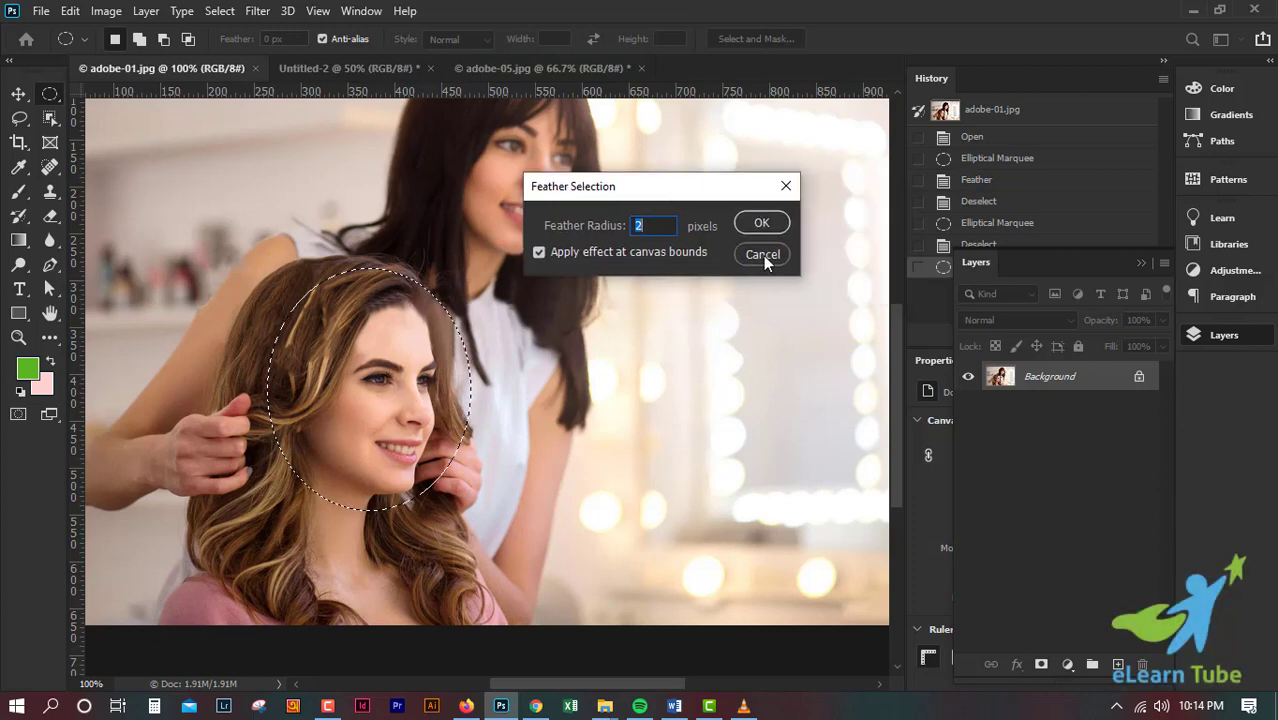
pyautogui.click(762, 254)
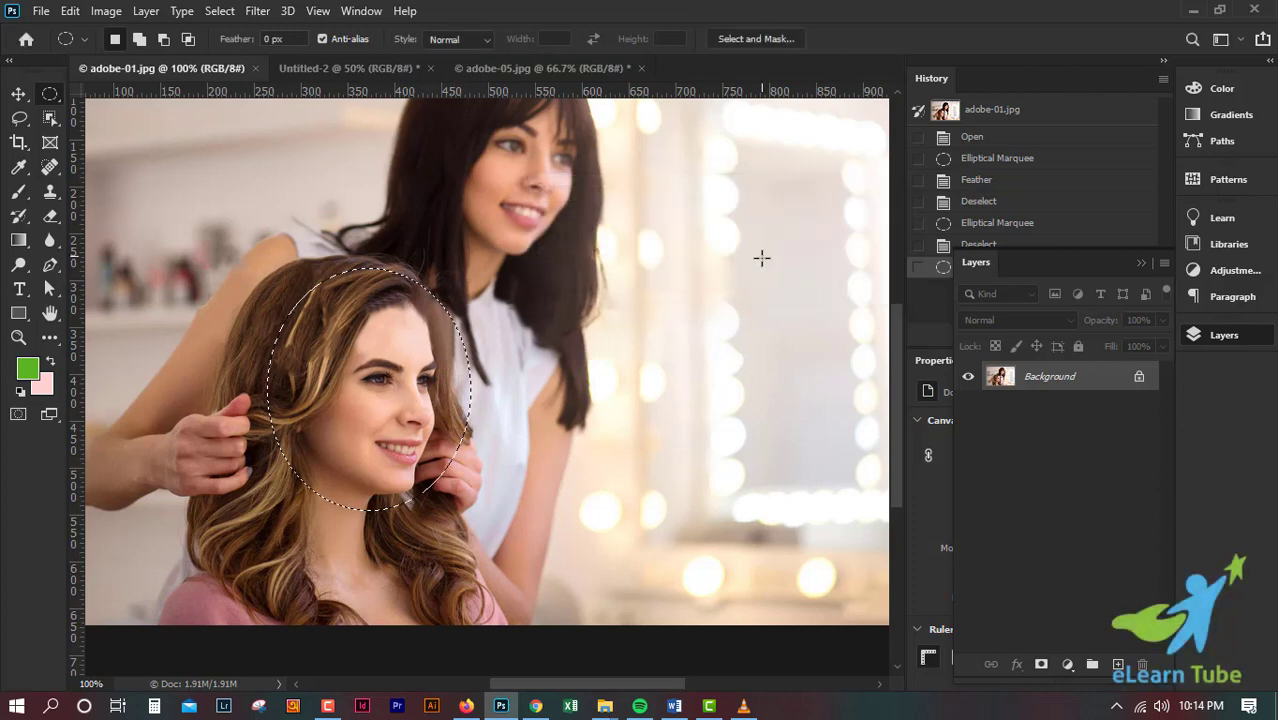
# Copy the unfeathered oval face selection from adobe-01.jpg into the Untitled-2 document with the Move tool.
pyautogui.click(17, 95)
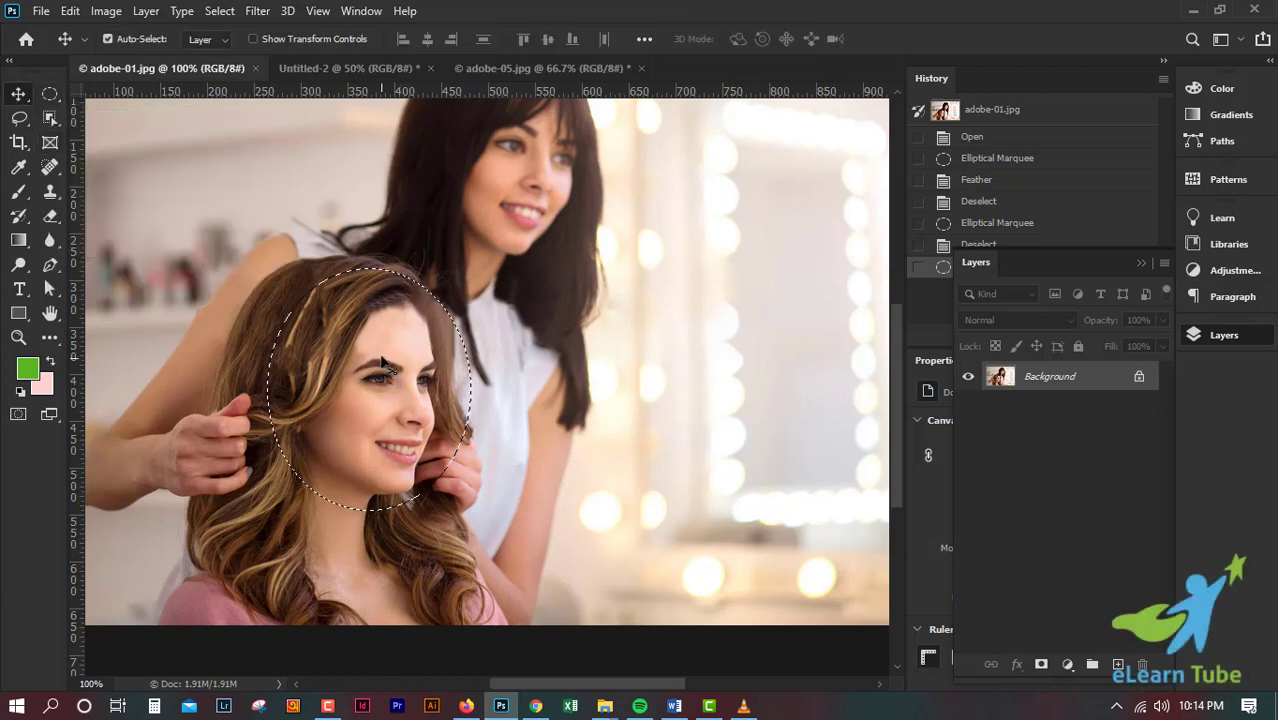
pyautogui.click(356, 69)
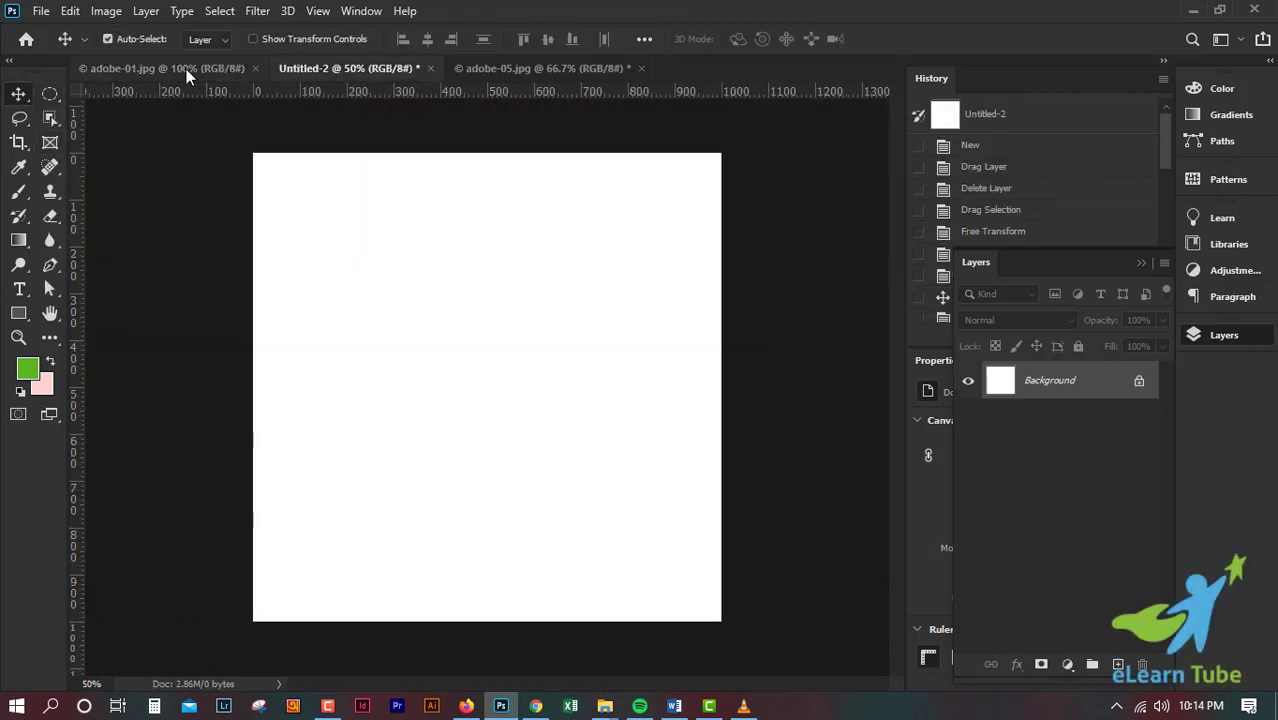
pyautogui.click(186, 69)
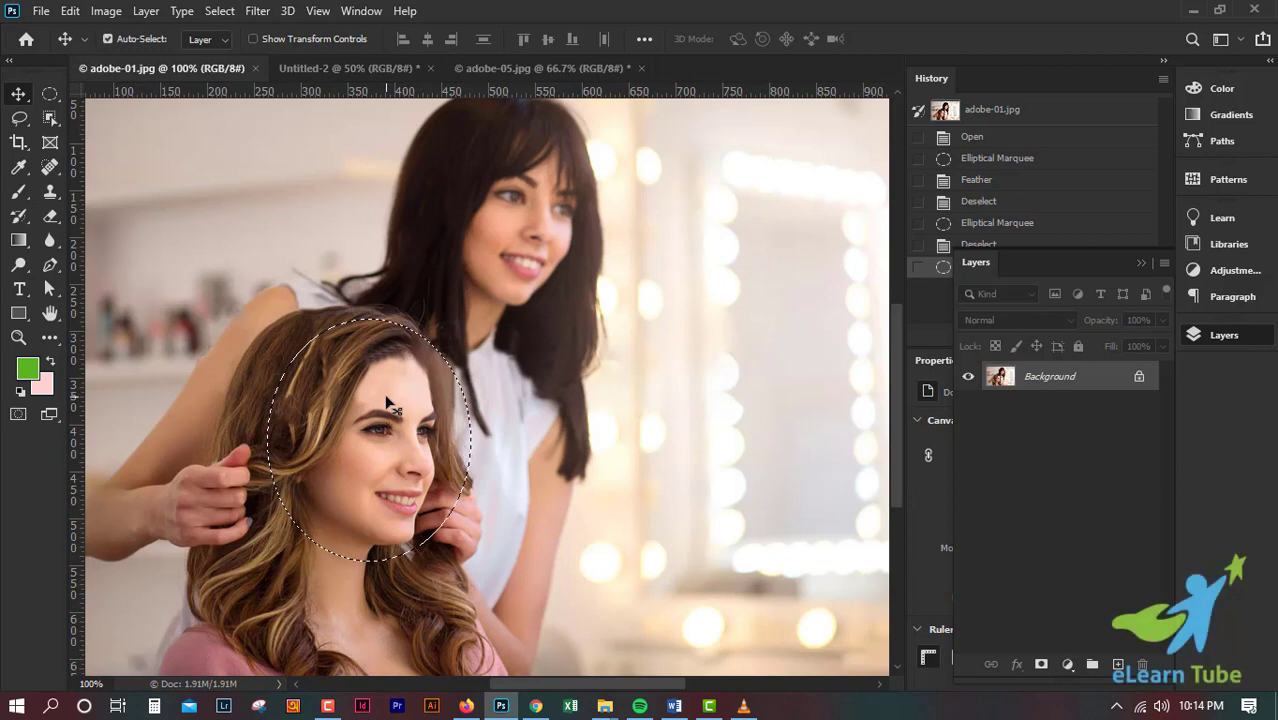
pyautogui.moveTo(390, 405)
pyautogui.mouseDown()
pyautogui.moveTo(345, 75)
pyautogui.moveTo(410, 400)
pyautogui.mouseUp()
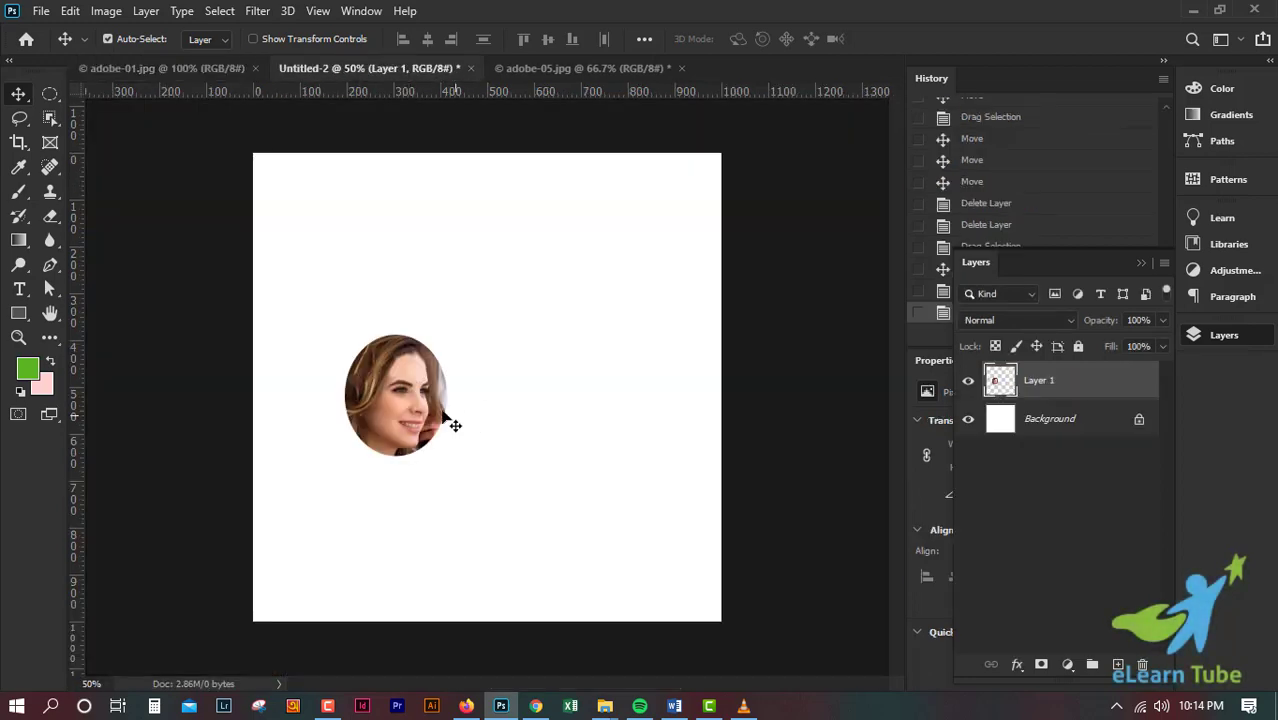
# Examine the edge of the pasted oval face cutout at up to 700% magnification to judge its sharpness.
pyautogui.hotkey('ctrl', '+')
pyautogui.hotkey('ctrl', '+')
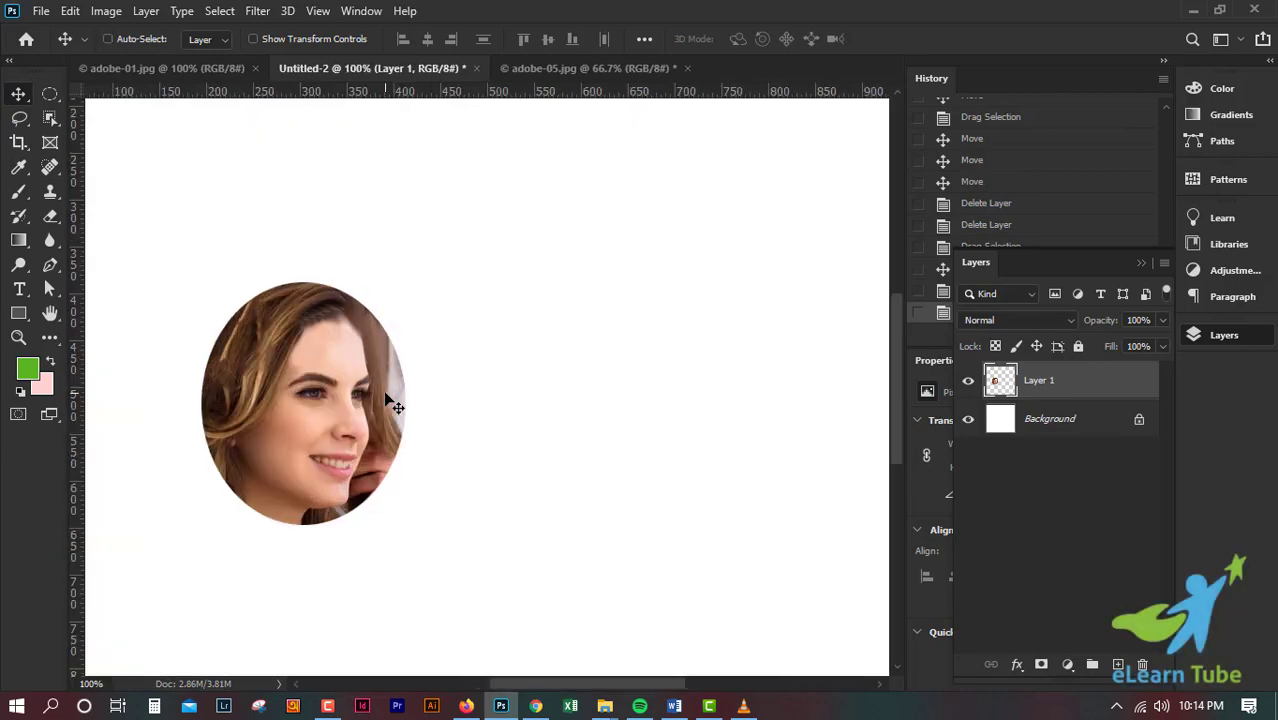
pyautogui.hscroll(-5, 382, 393)
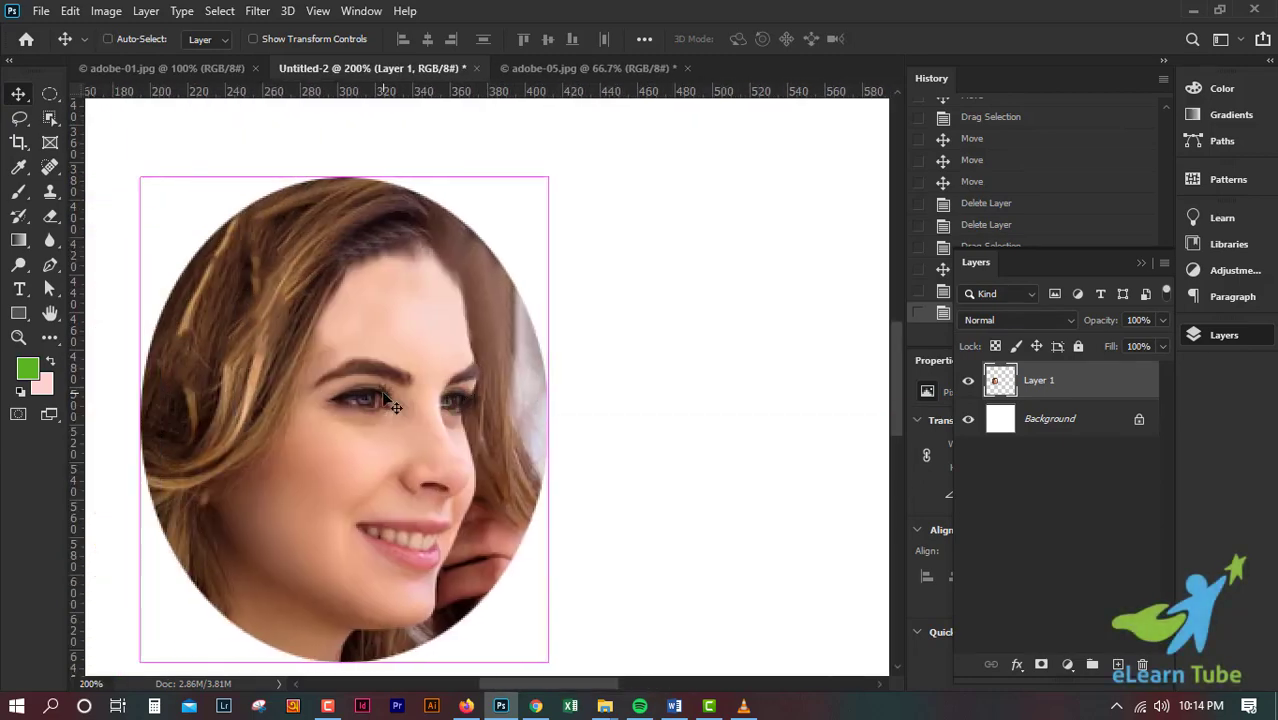
pyautogui.hotkey('ctrl', '+')
pyautogui.scroll(5, 650, 371)
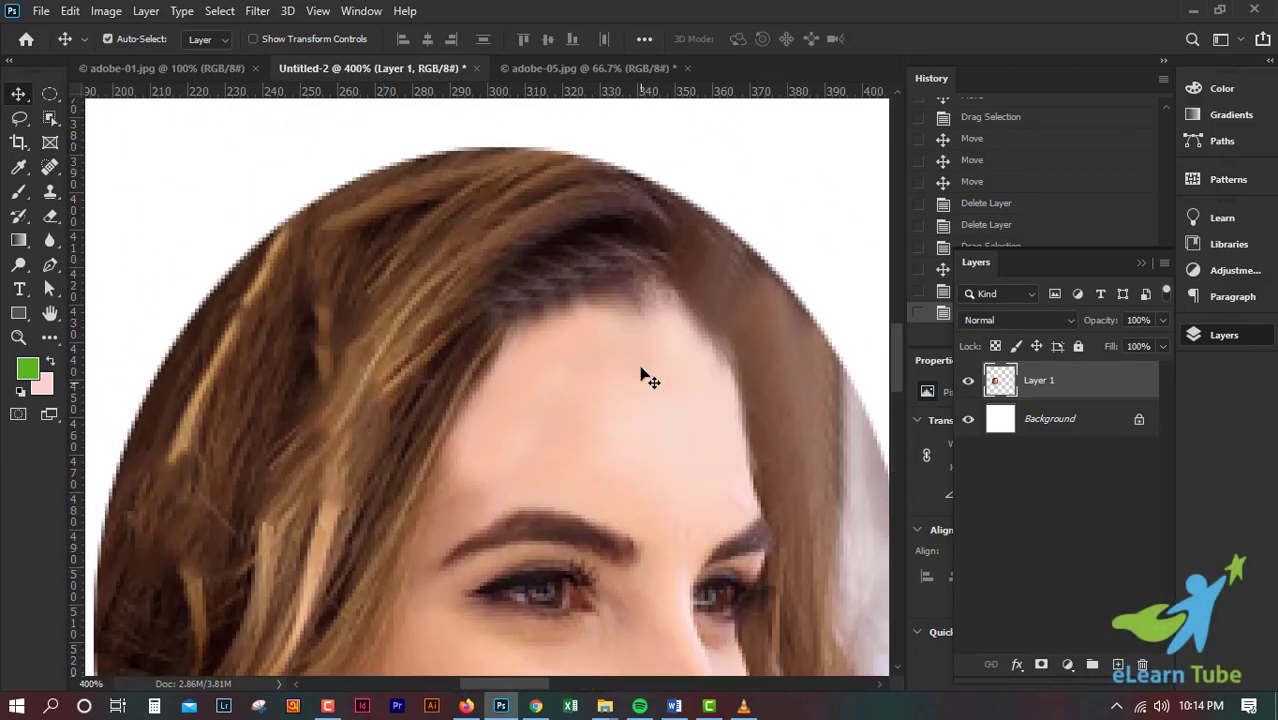
pyautogui.hotkey('ctrl', '+')
pyautogui.hotkey('ctrl', '+')
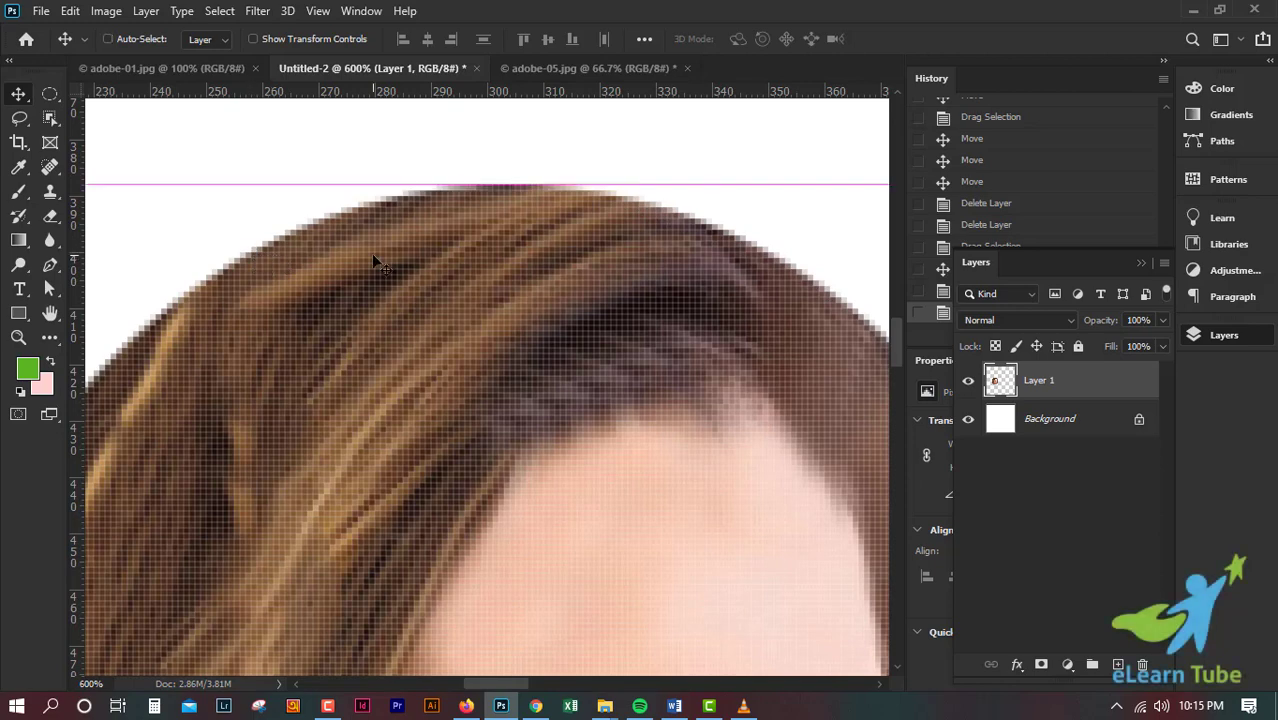
pyautogui.hotkey('ctrl', '+')
pyautogui.scroll(2, 371, 253)
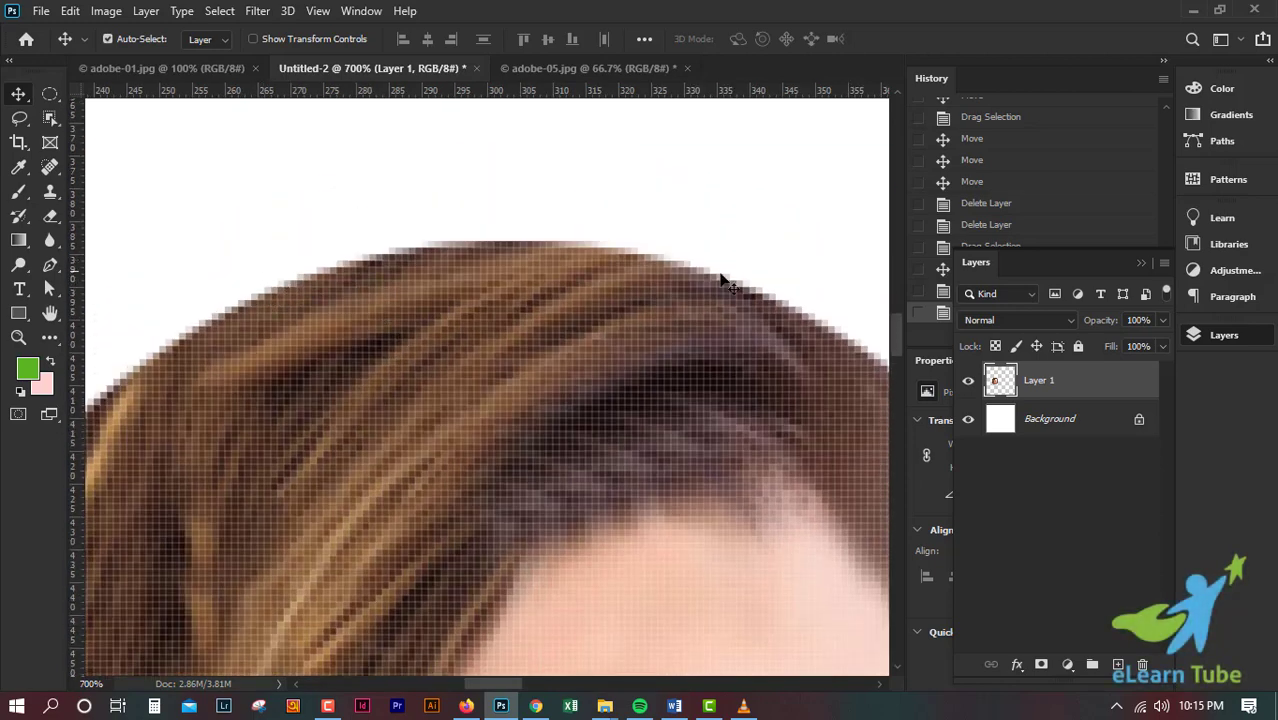
pyautogui.hscroll(4, 845, 365)
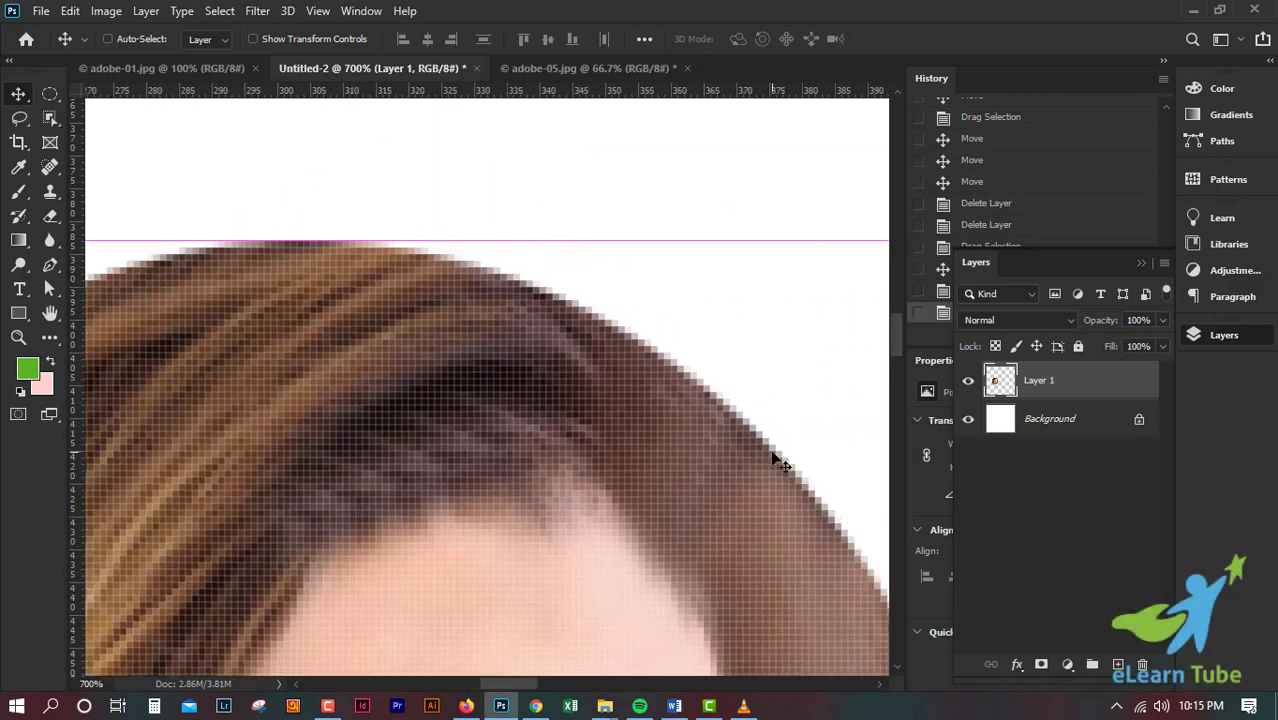
pyautogui.hotkey('ctrl', '-')
pyautogui.hotkey('ctrl', '-')
pyautogui.hotkey('ctrl', '-')
pyautogui.hotkey('ctrl', '-')
pyautogui.hotkey('ctrl', '-')
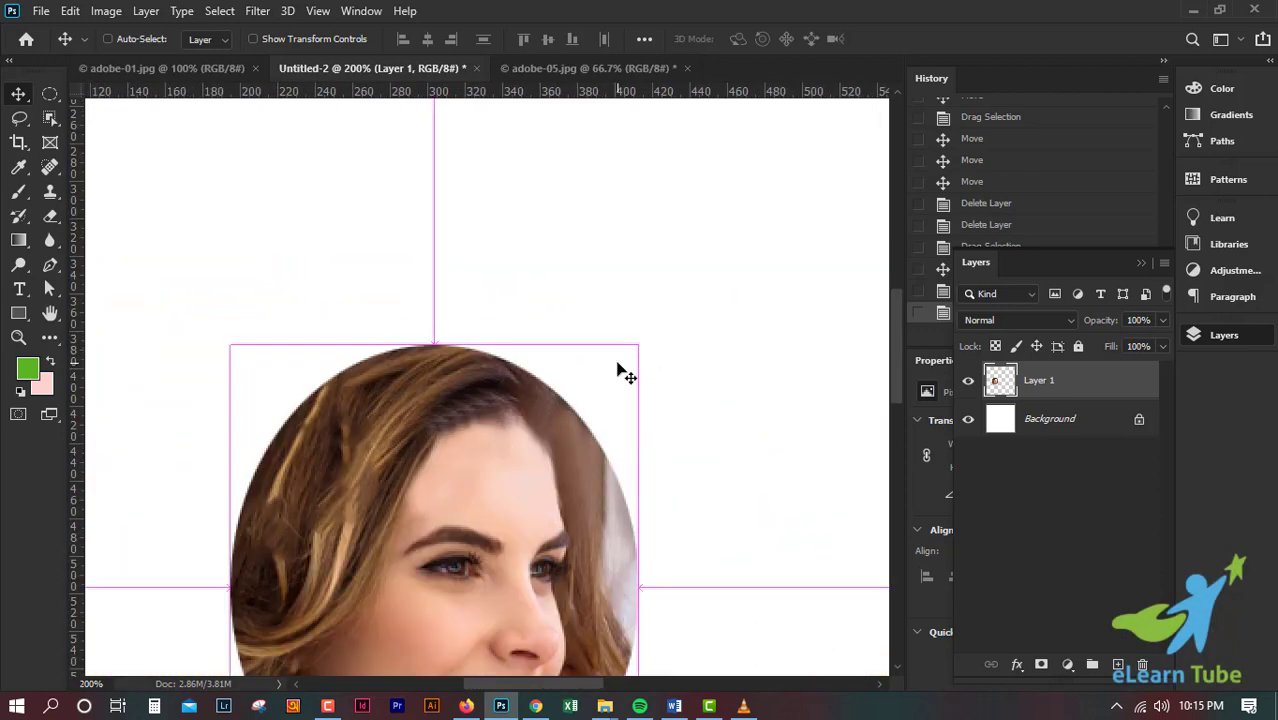
pyautogui.scroll(-4, 620, 372)
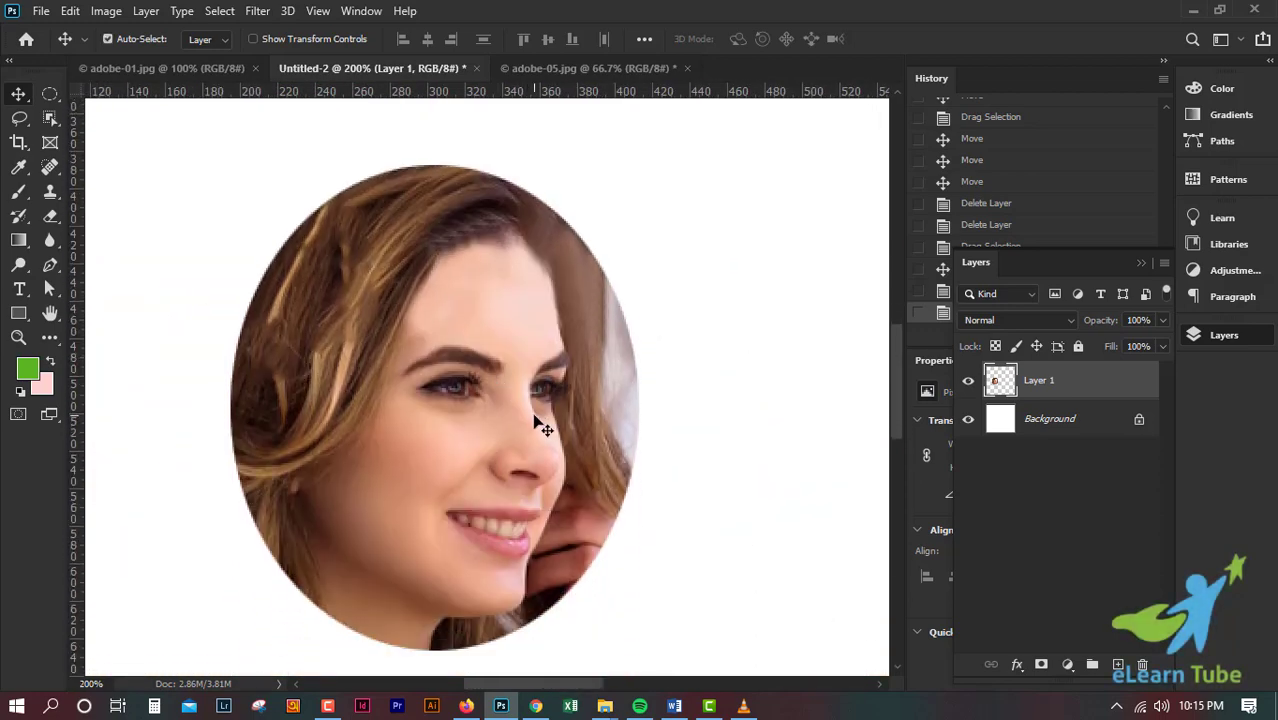
# Move the oval face cutout on Layer 1 into the upper-left corner of the white canvas.
pyautogui.scroll(2, 534, 414)
pyautogui.hotkey('ctrl', '-')
pyautogui.hotkey('ctrl', '-')
pyautogui.scroll(2, 506, 440)
pyautogui.moveTo(481, 465); pyautogui.dragTo(356, 262)
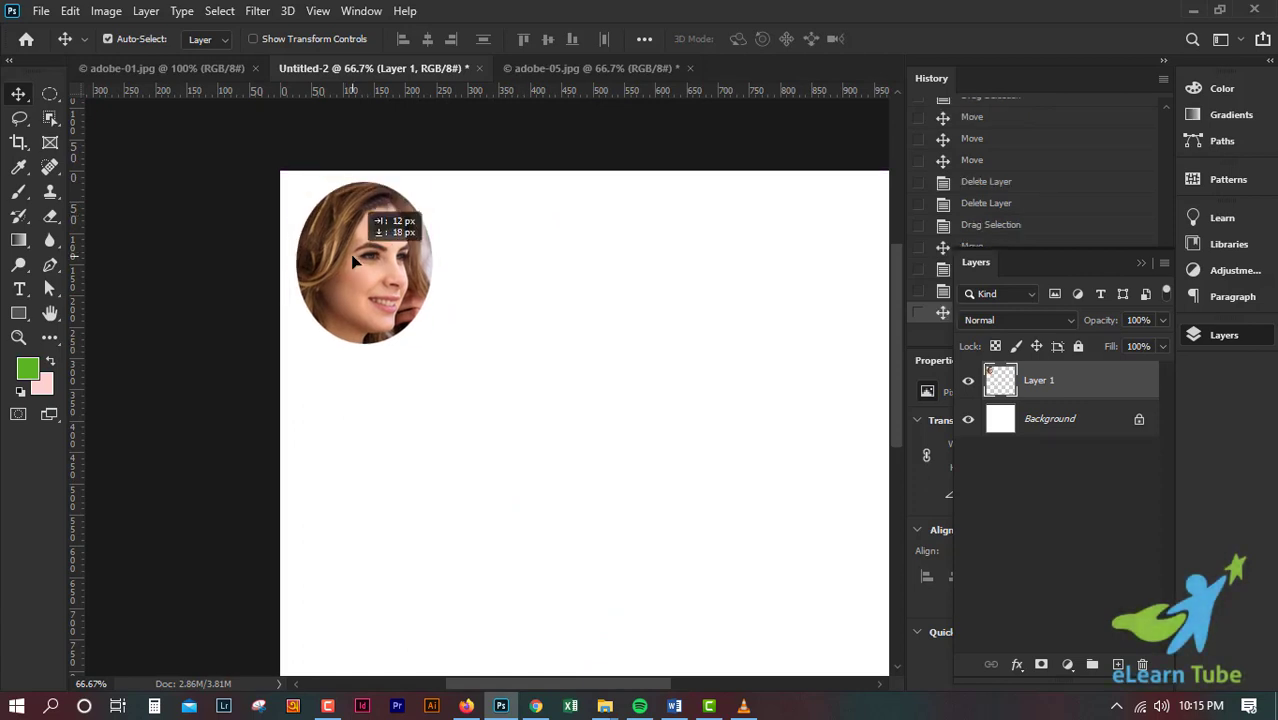
# Return to adobe-01.jpg and feather the elliptical face selection with a radius of 4 pixels.
pyautogui.click(226, 68)
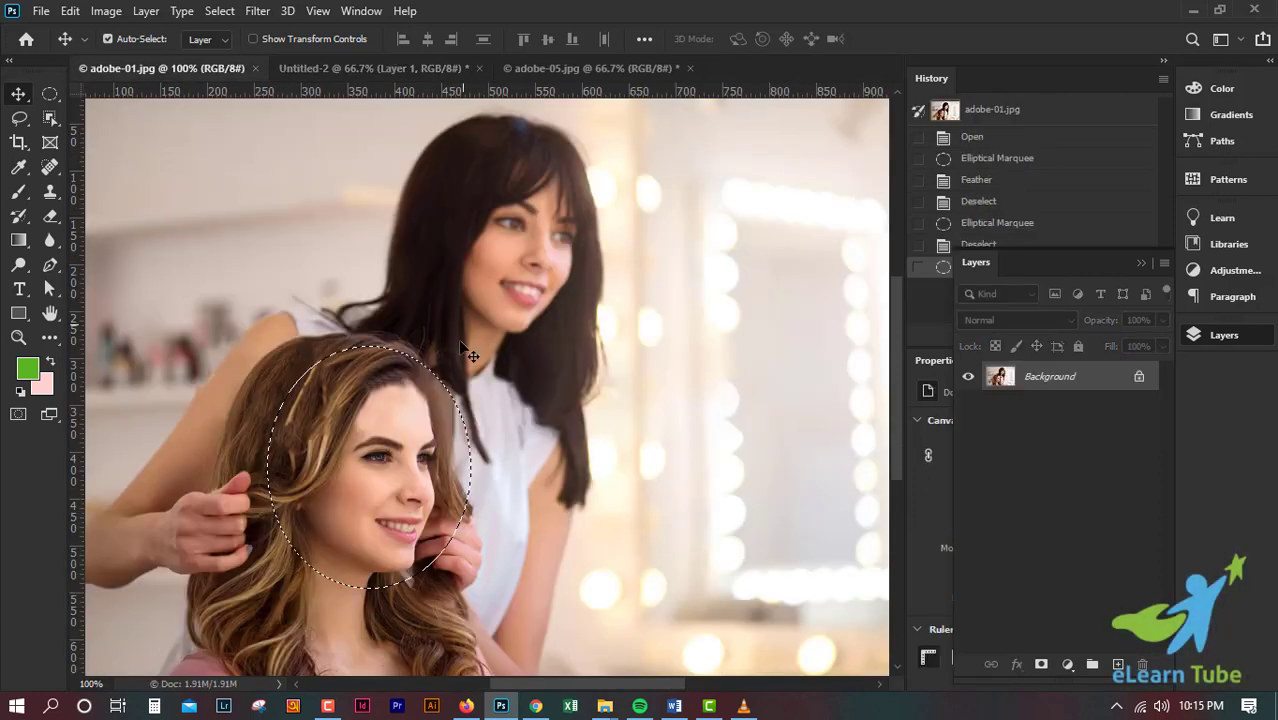
pyautogui.scroll(-1, 478, 370)
pyautogui.scroll(-1, 454, 308)
pyautogui.hscroll(-1, 467, 318)
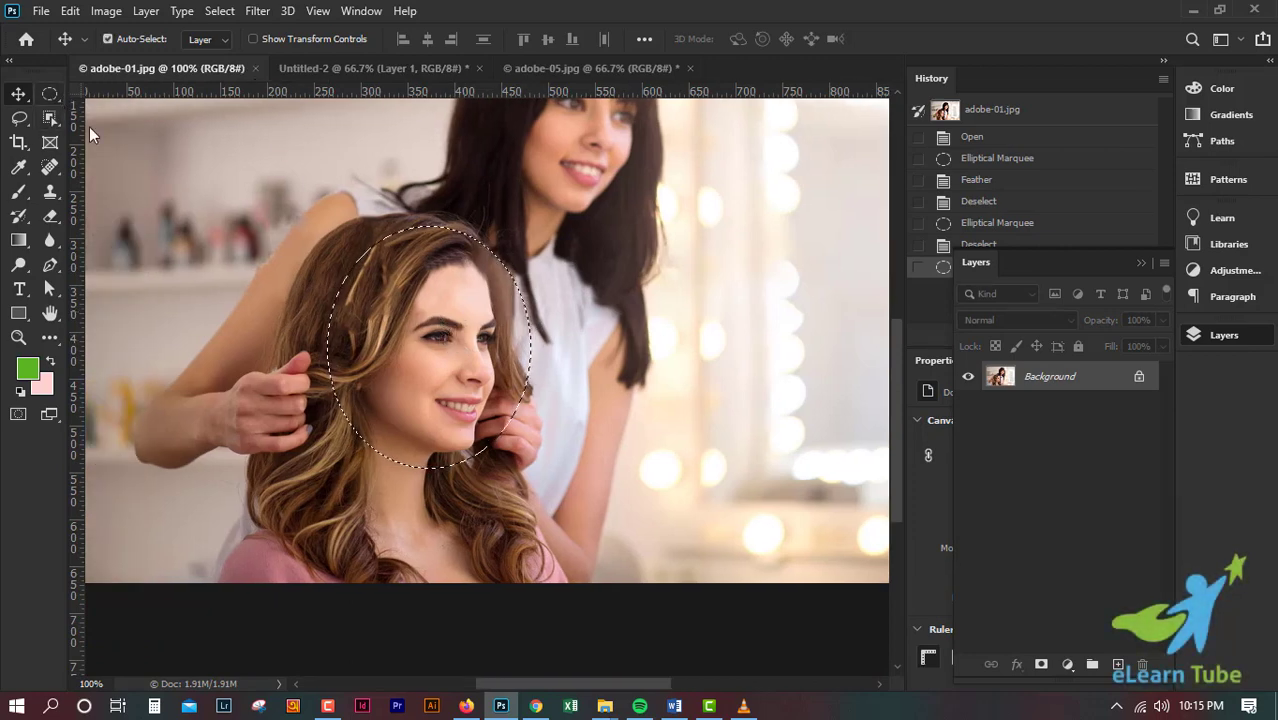
pyautogui.click(49, 96)
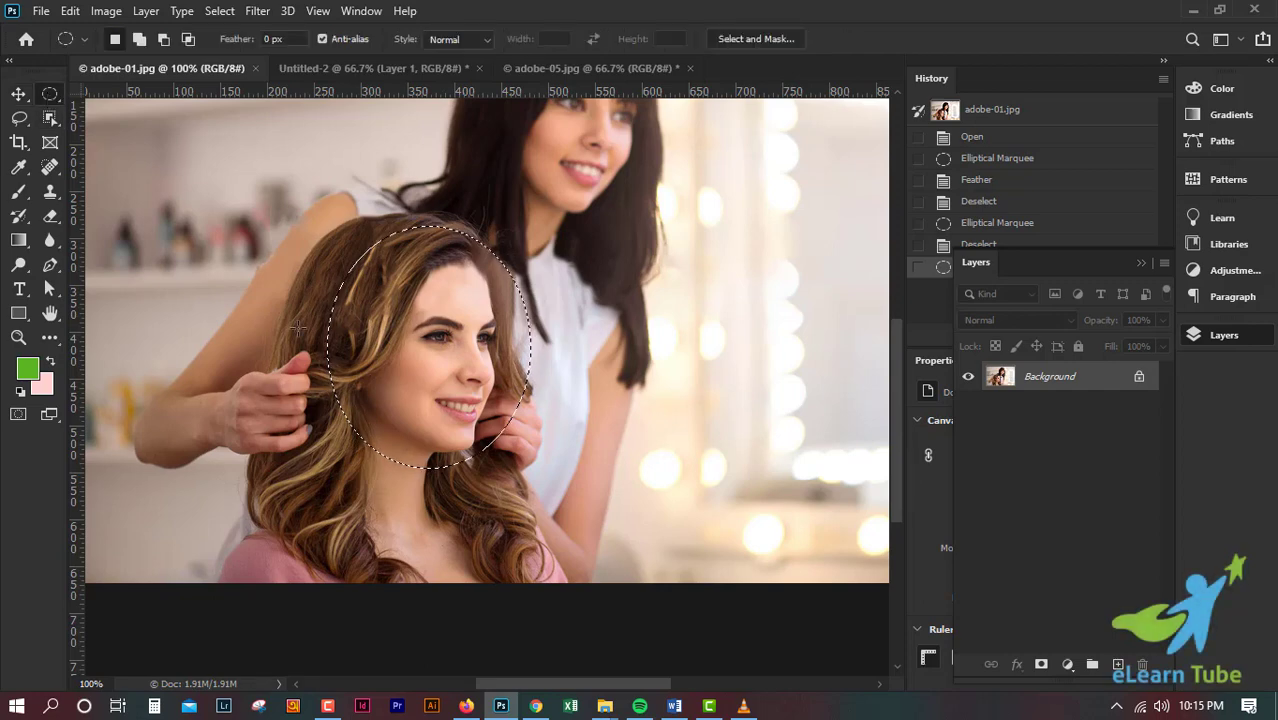
pyautogui.rightClick(447, 340)
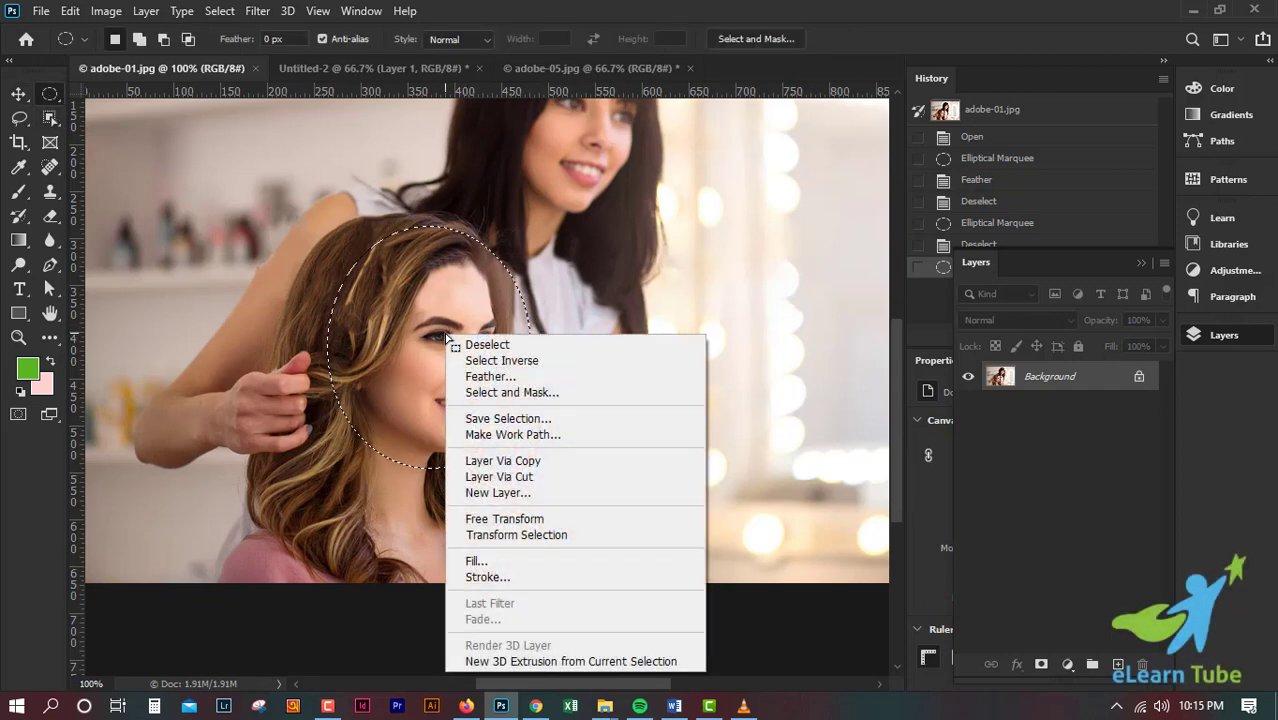
pyautogui.click(511, 379)
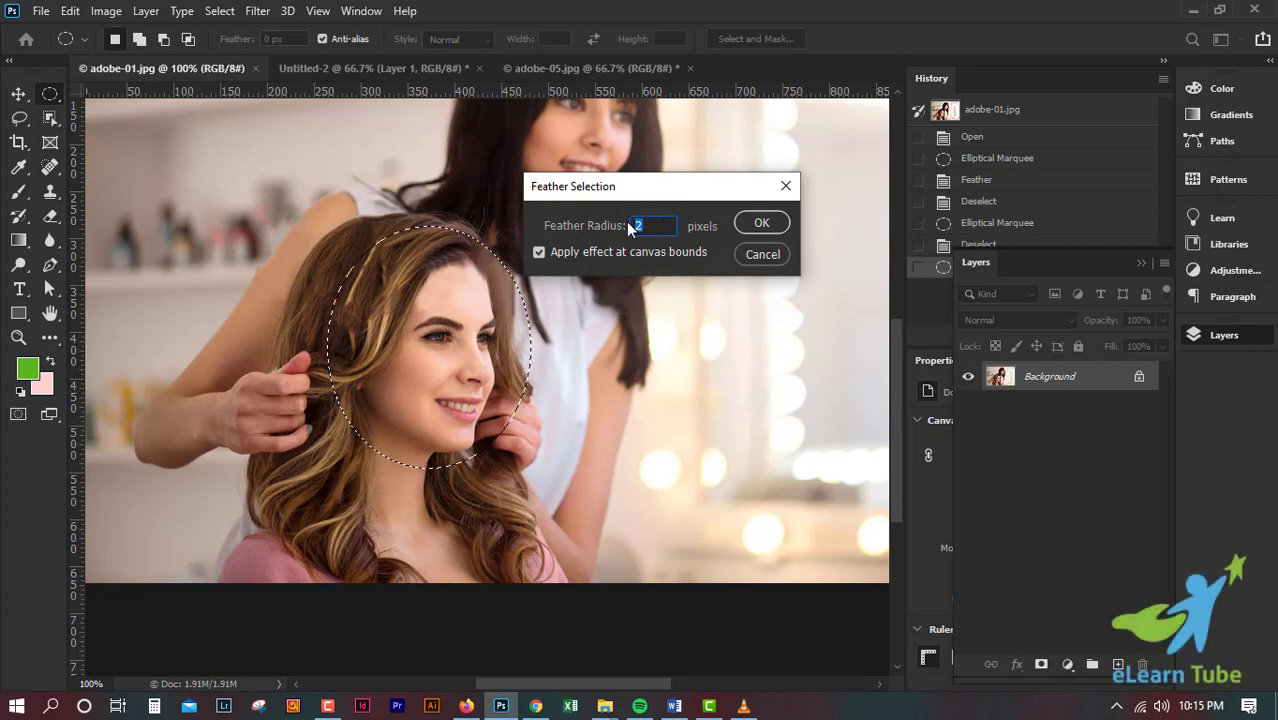
pyautogui.write('4')
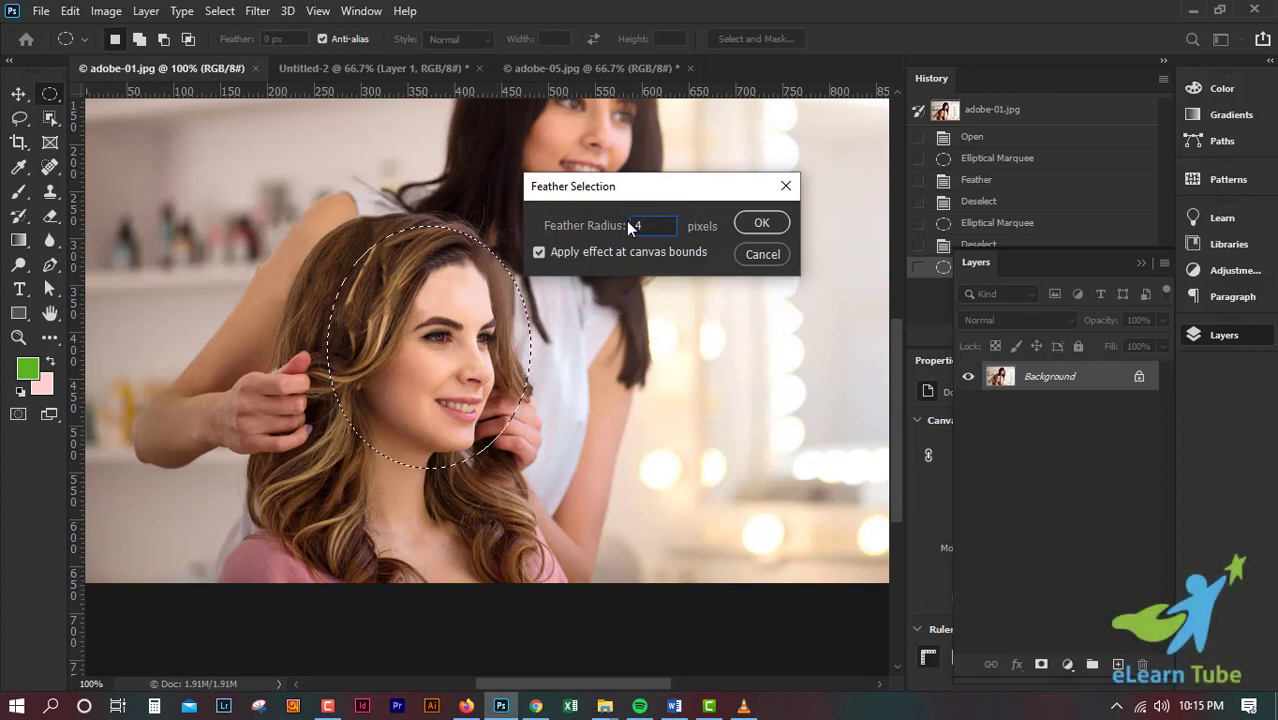
pyautogui.click(760, 224)
pyautogui.press('v')
pyautogui.scroll(3, 480, 380)
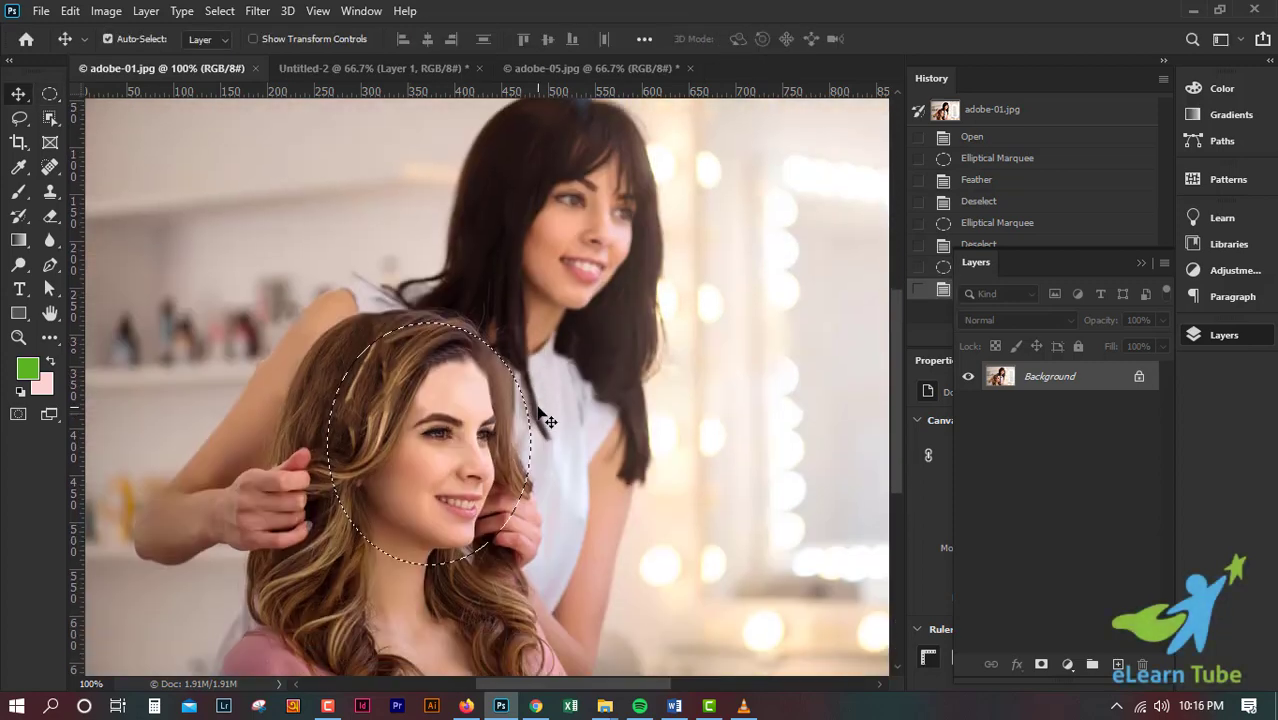
# Feather the elliptical face selection again by 4 pixels and copy it into Untitled-2 beside the first cutout.
pyautogui.click(52, 93)
pyautogui.rightClick(433, 419)
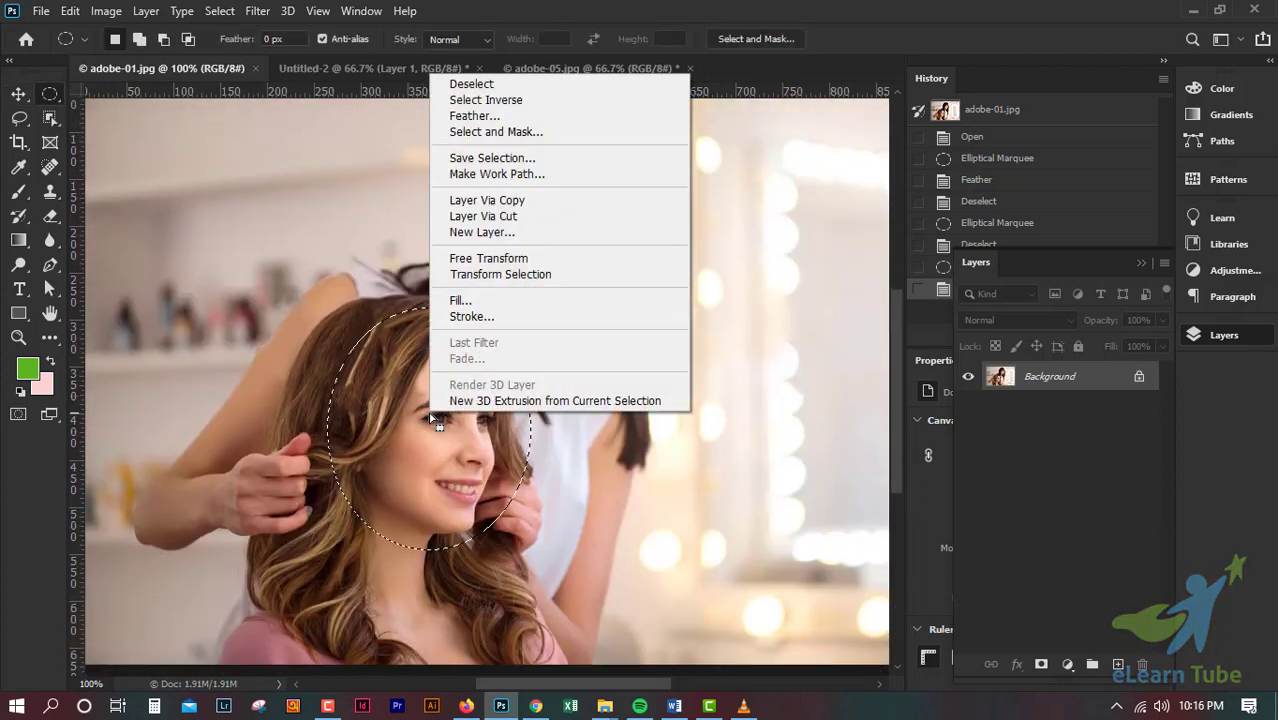
pyautogui.click(503, 115)
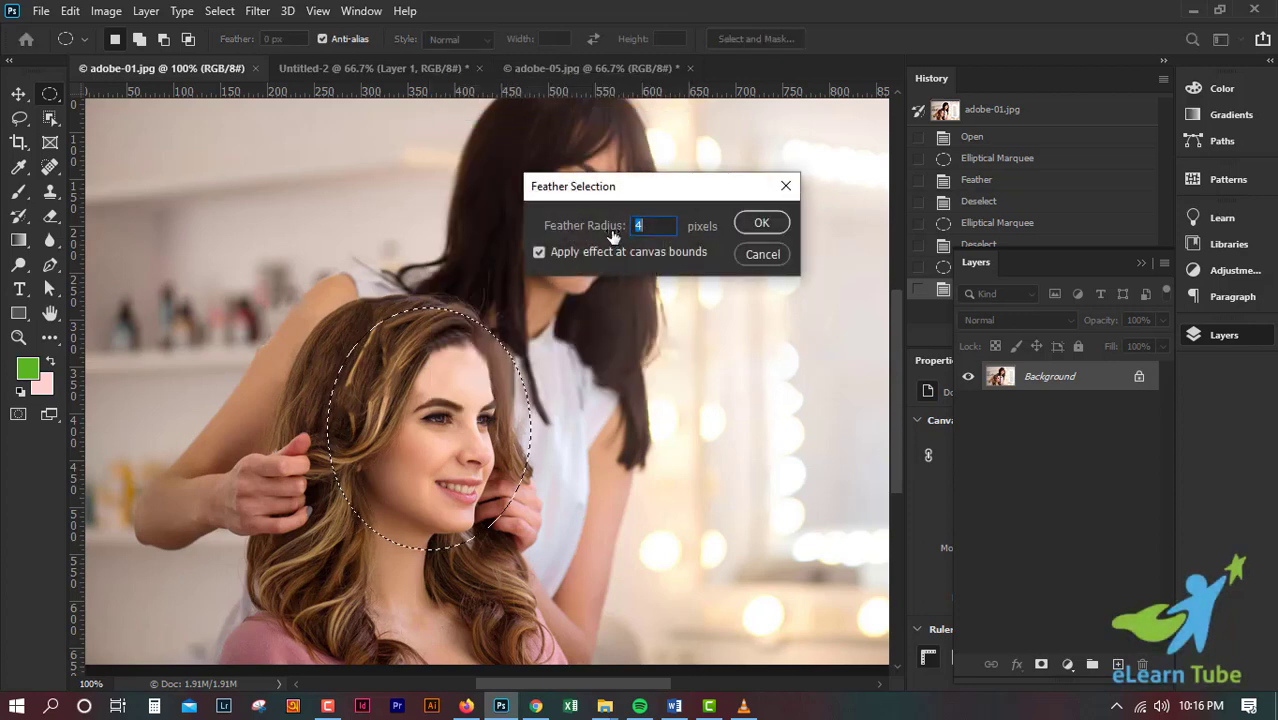
pyautogui.moveTo(642, 191); pyautogui.dragTo(621, 285)
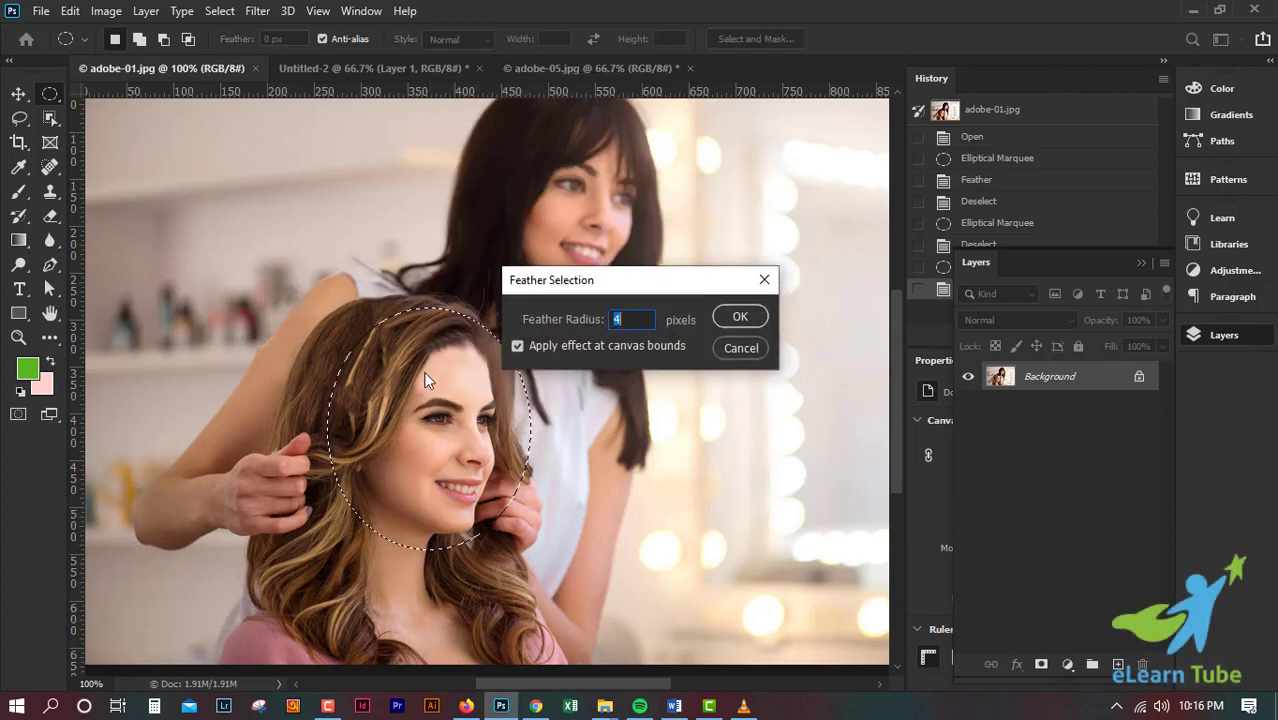
pyautogui.click(740, 318)
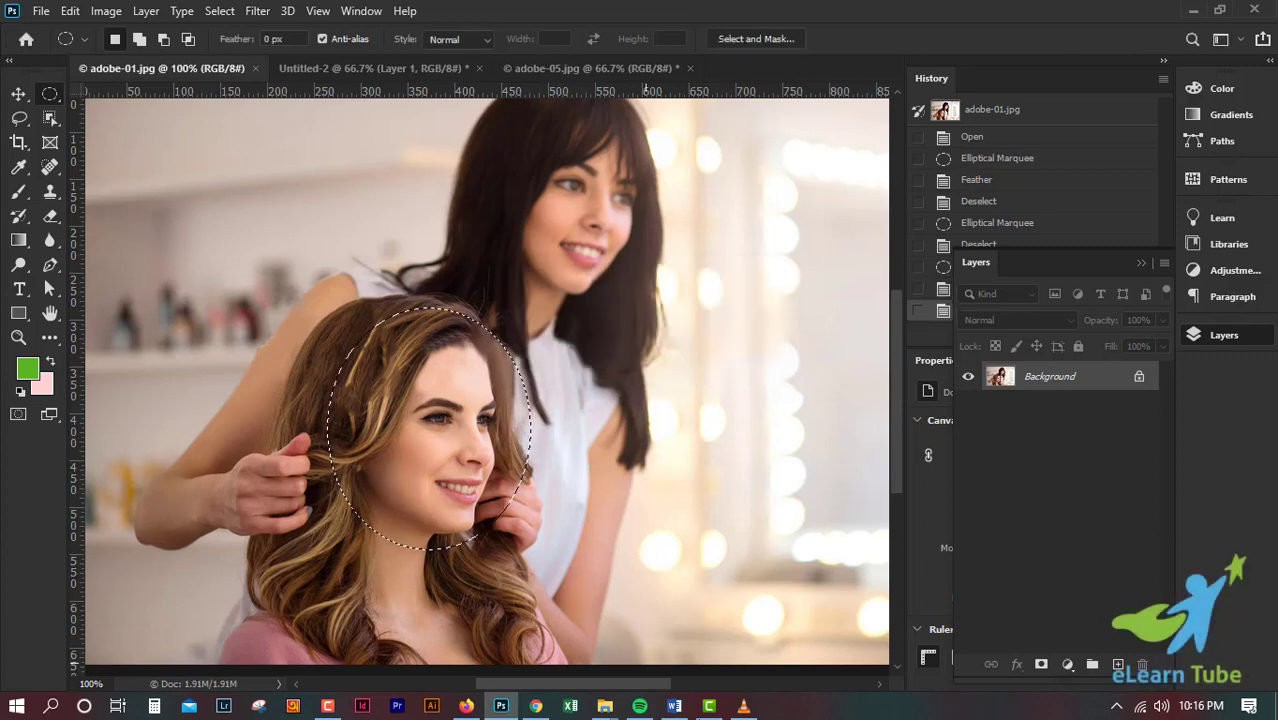
pyautogui.click(18, 93)
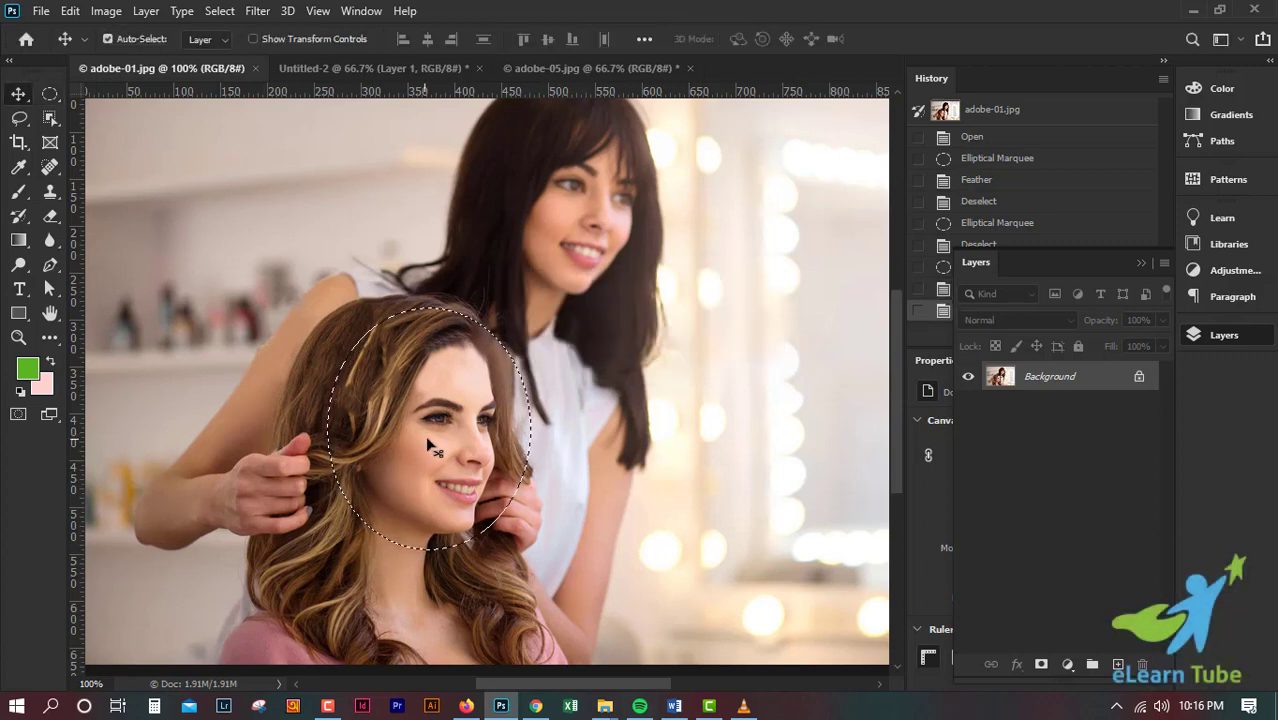
pyautogui.moveTo(428, 375); pyautogui.dragTo(550, 219)
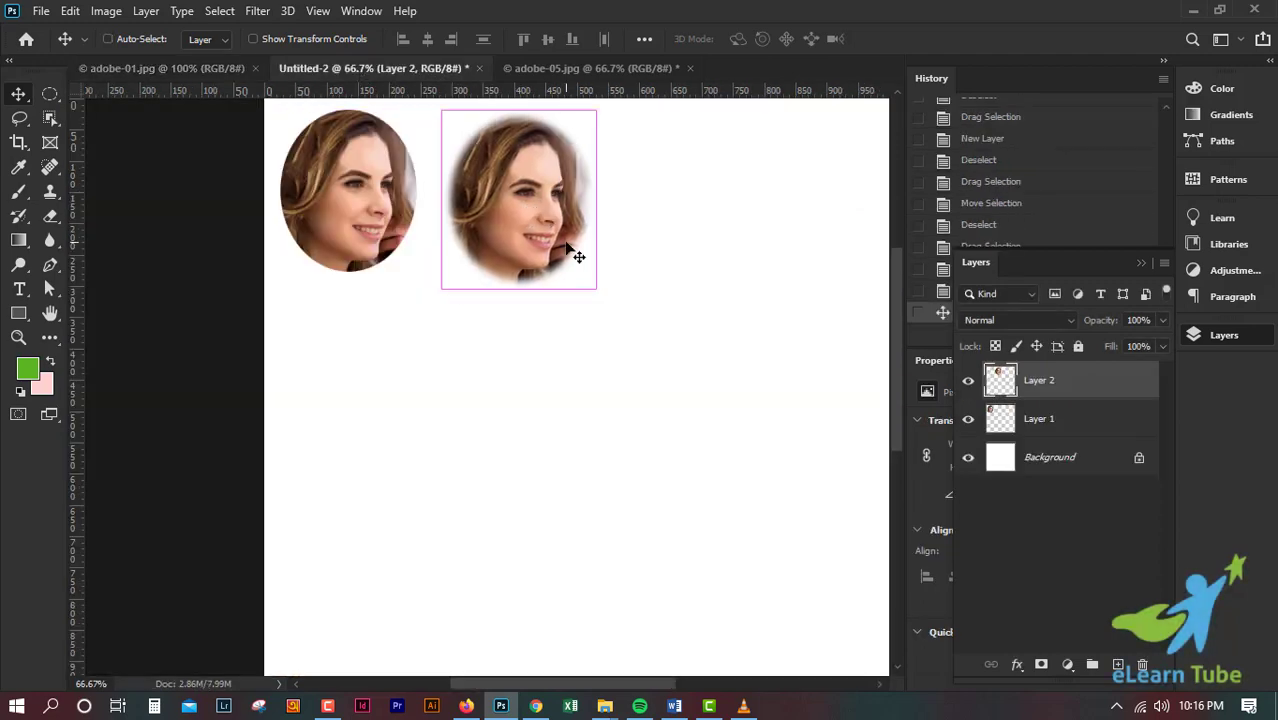
# Compare the hair-side edge of the feathered cutout with the unfeathered cutout at up to 600% magnification.
pyautogui.hotkey('ctrl', '+')
pyautogui.hotkey('ctrl', '+')
pyautogui.scroll(8, 565, 250)
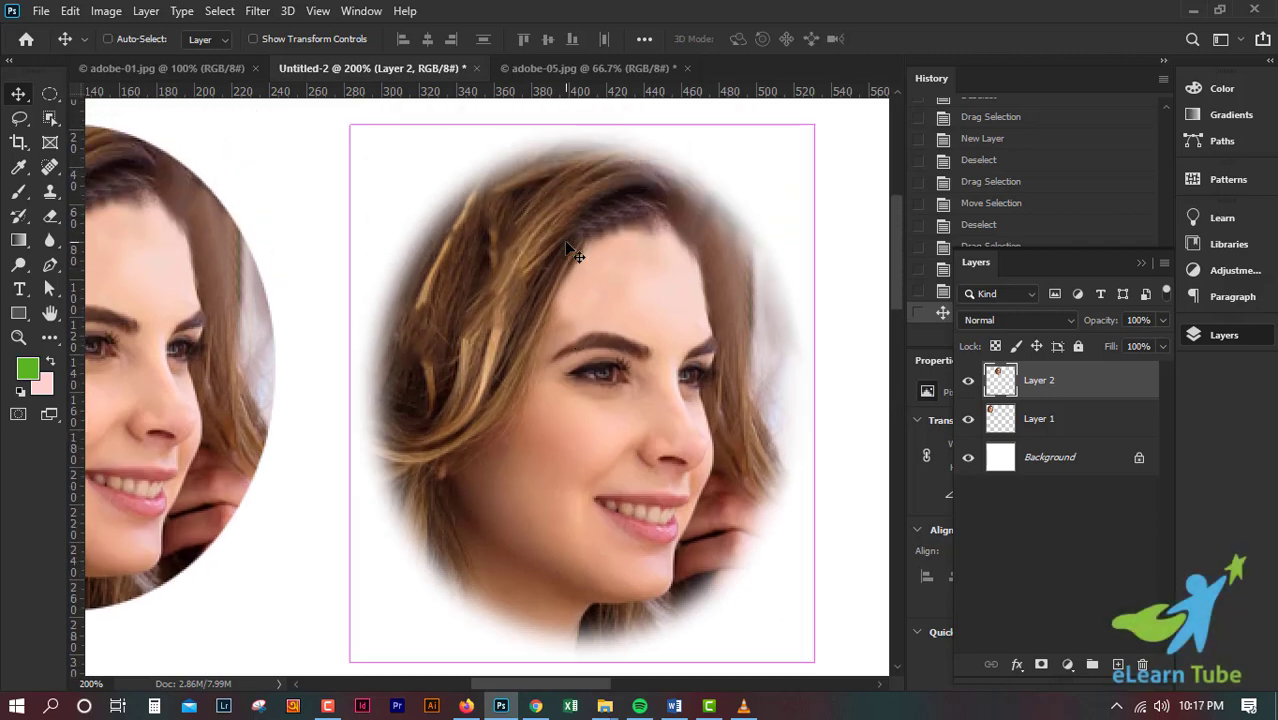
pyautogui.hotkey('ctrl', '+')
pyautogui.hscroll(-5, 565, 242)
pyautogui.scroll(3, 565, 242)
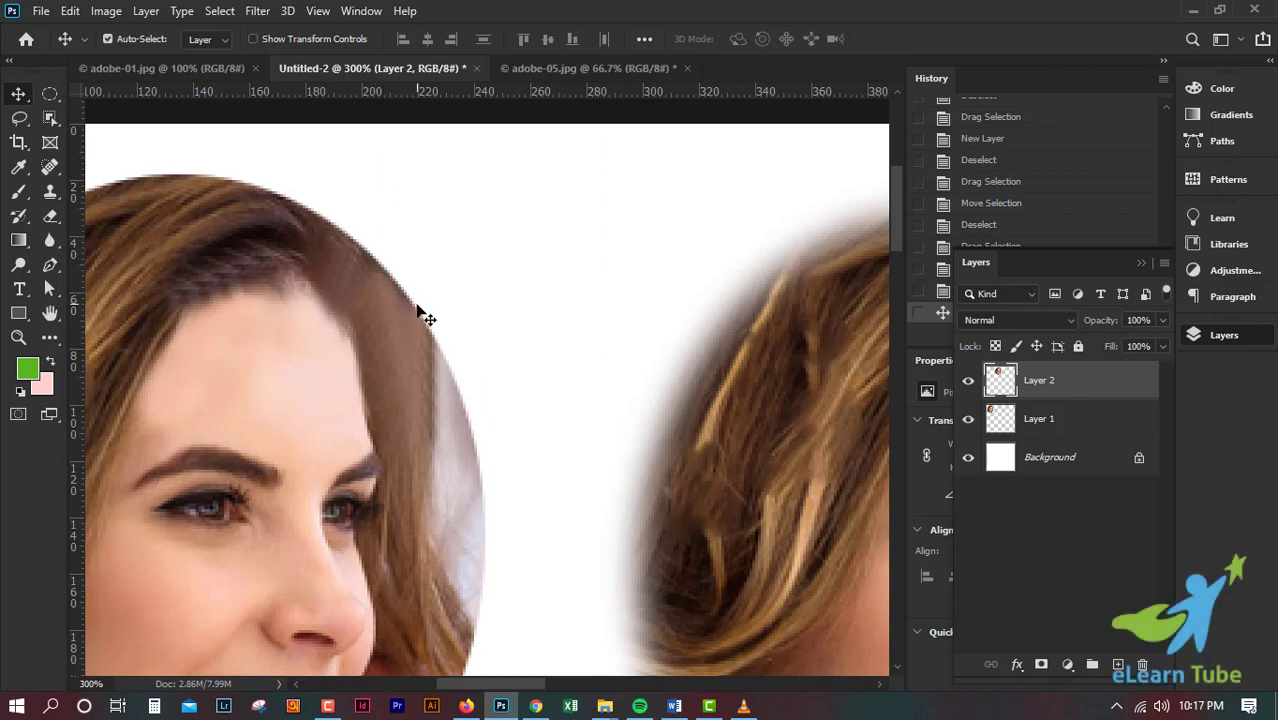
pyautogui.hscroll(2, 411, 334)
pyautogui.scroll(-2, 590, 392)
pyautogui.hotkey('ctrl', '+')
pyautogui.hotkey('ctrl', '+')
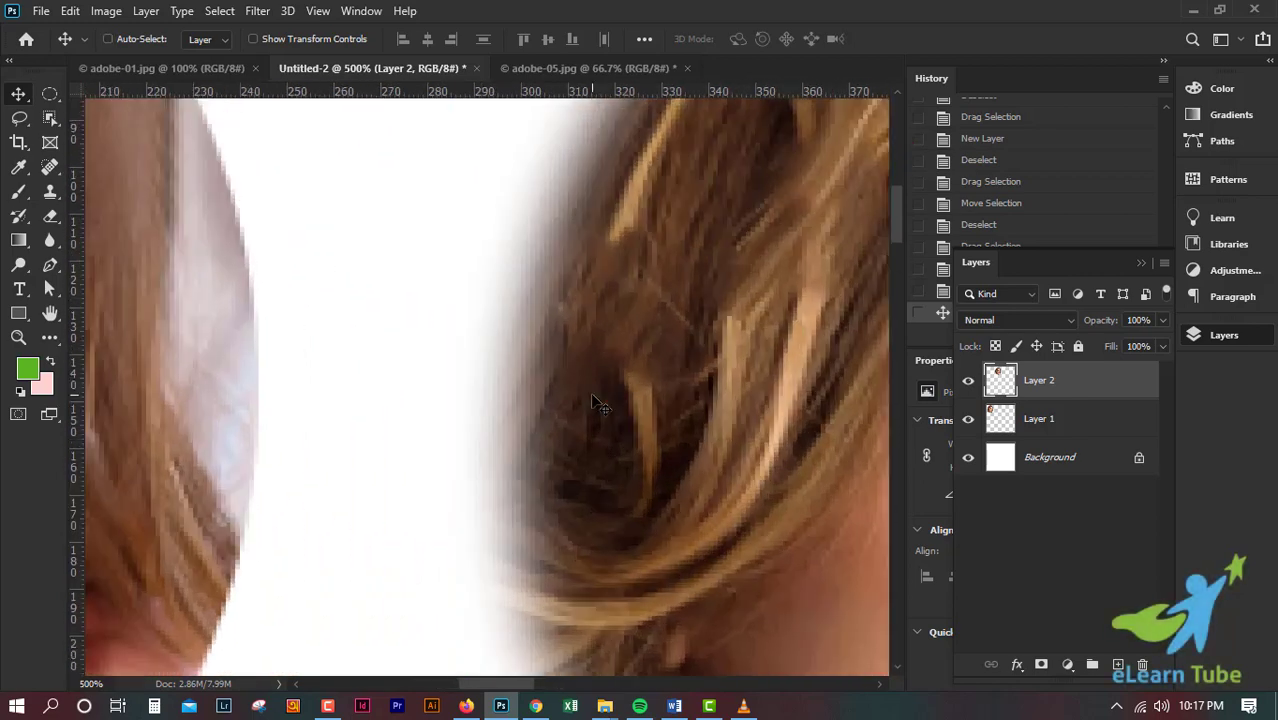
pyautogui.hotkey('ctrl', '+')
pyautogui.hscroll(2, 550, 392)
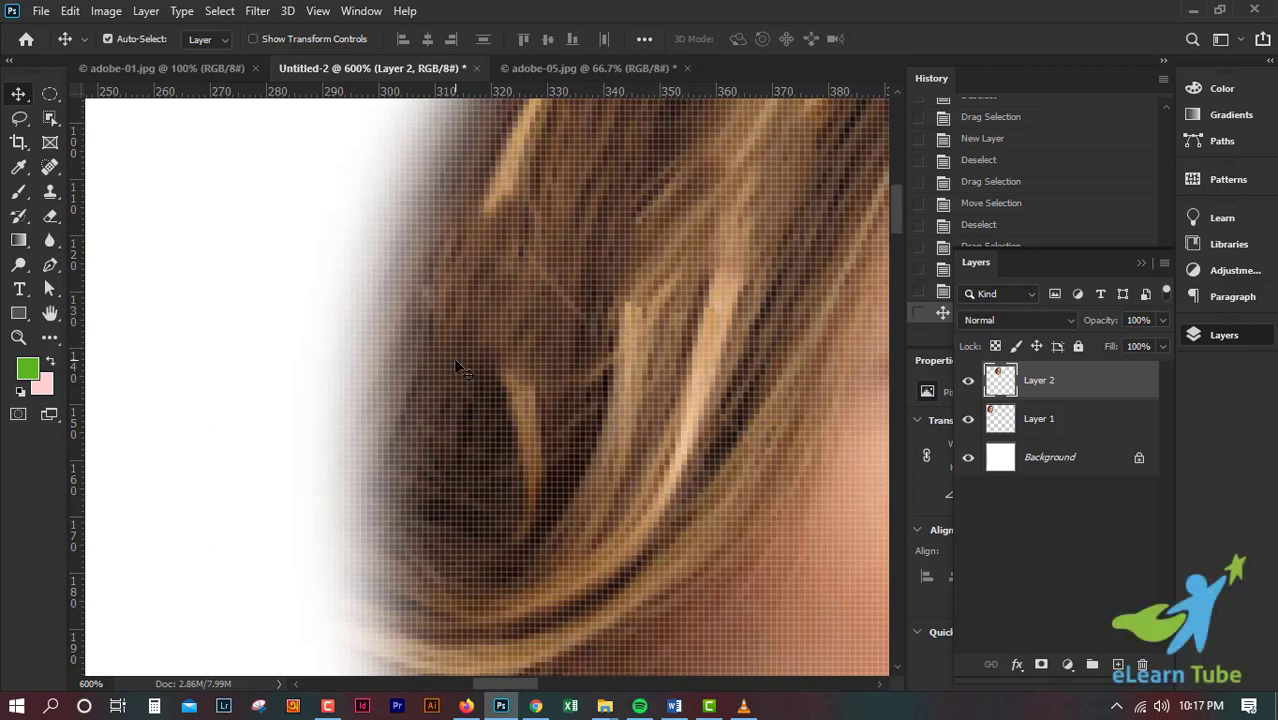
pyautogui.scroll(8, 505, 384)
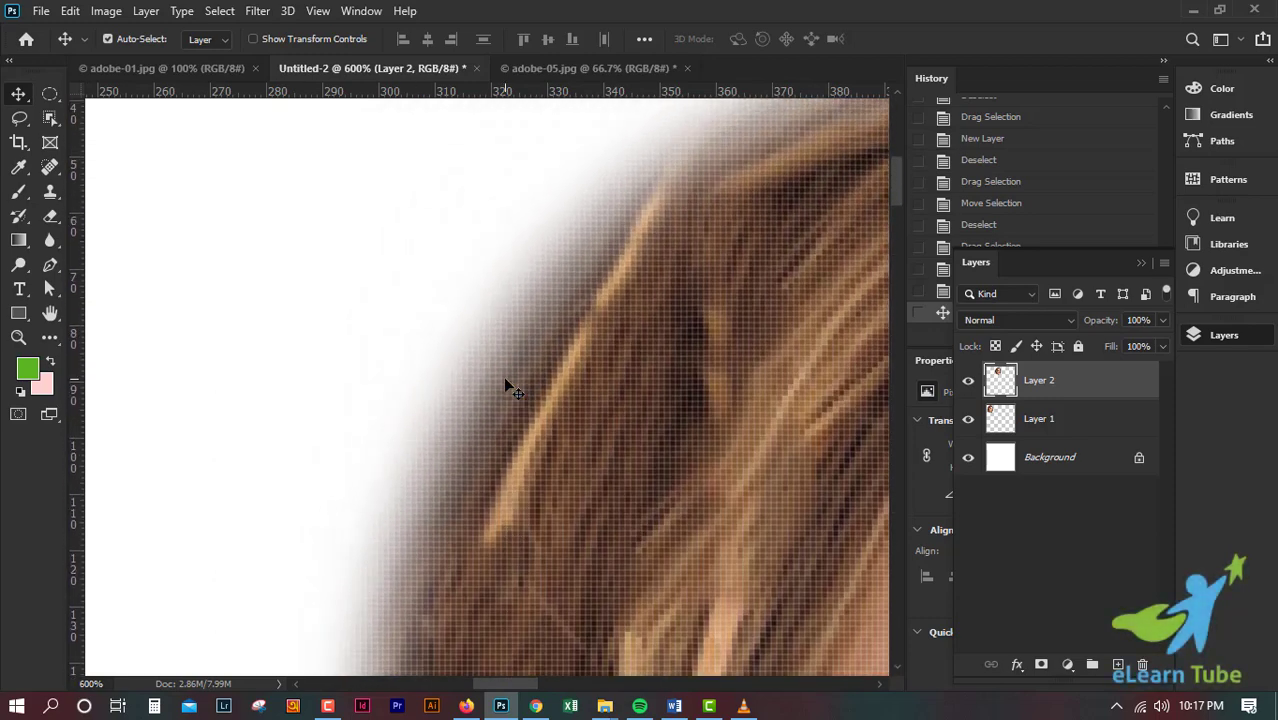
pyautogui.scroll(-3, 505, 388)
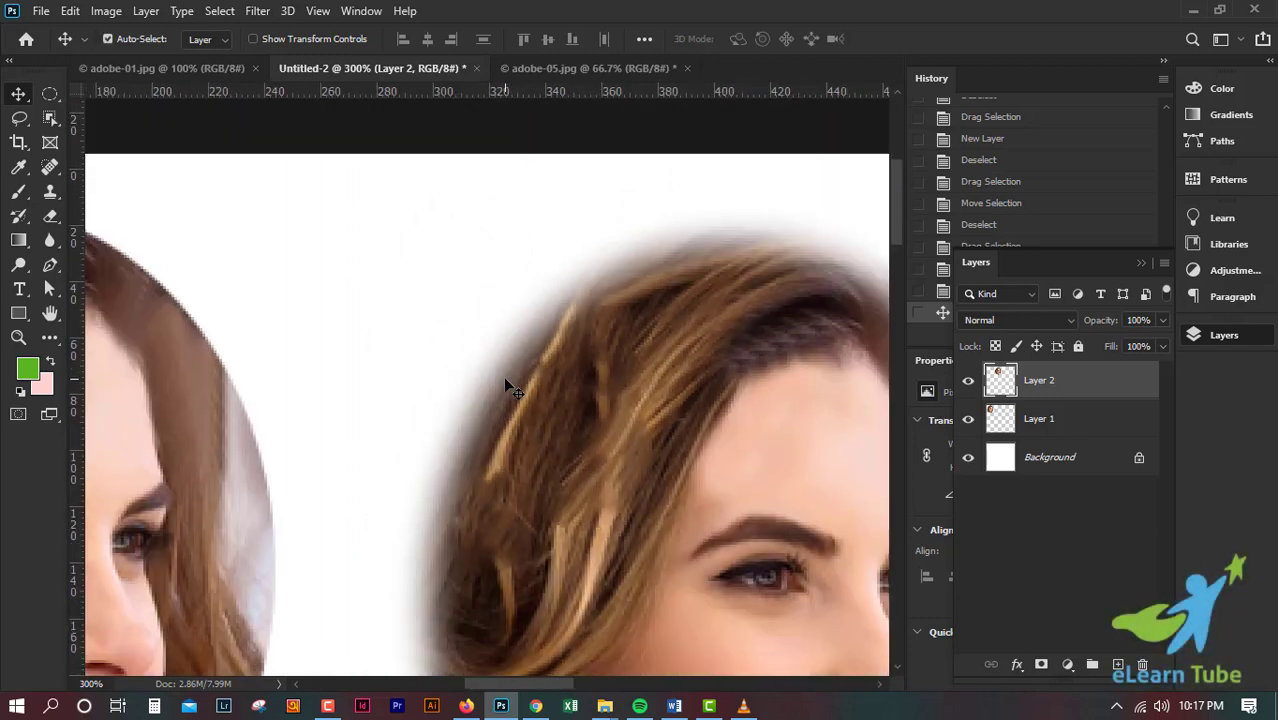
# Examine the chin and hand-side edges of the feathered face cutout at 300% and 600% magnification.
pyautogui.scroll(-3, 506, 387)
pyautogui.hscroll(4, 506, 387)
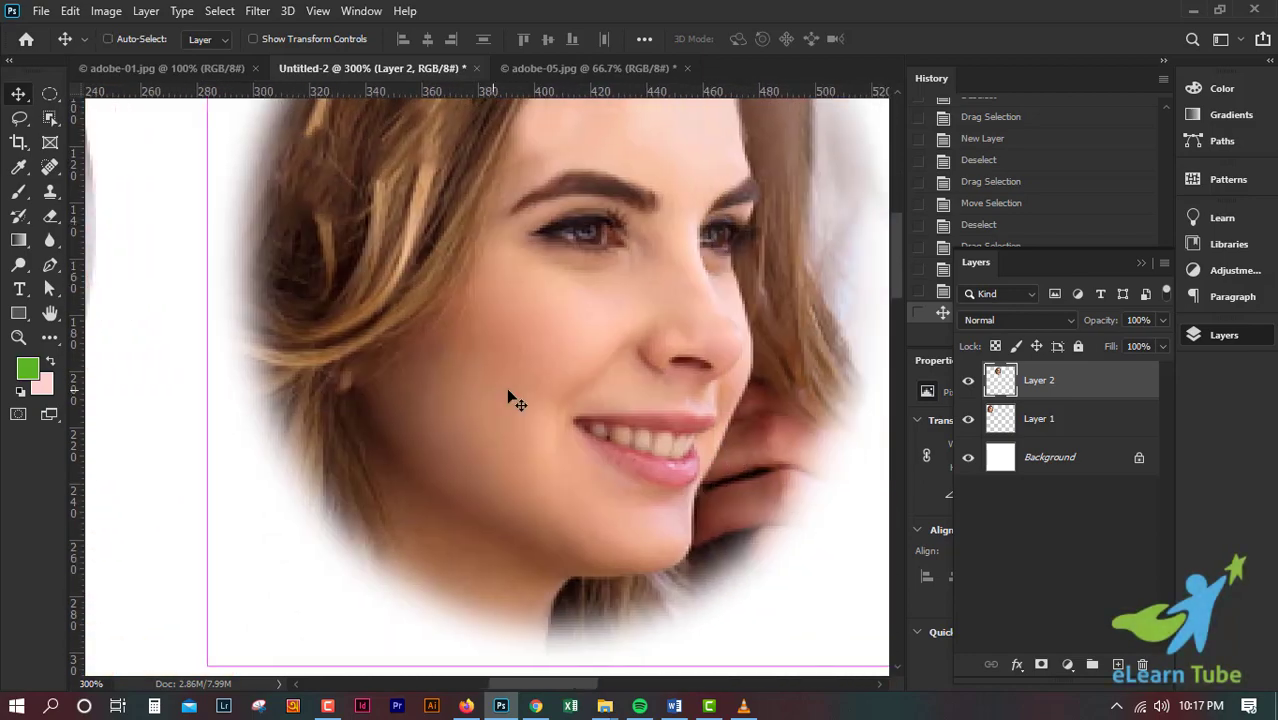
pyautogui.hscroll(3, 508, 398)
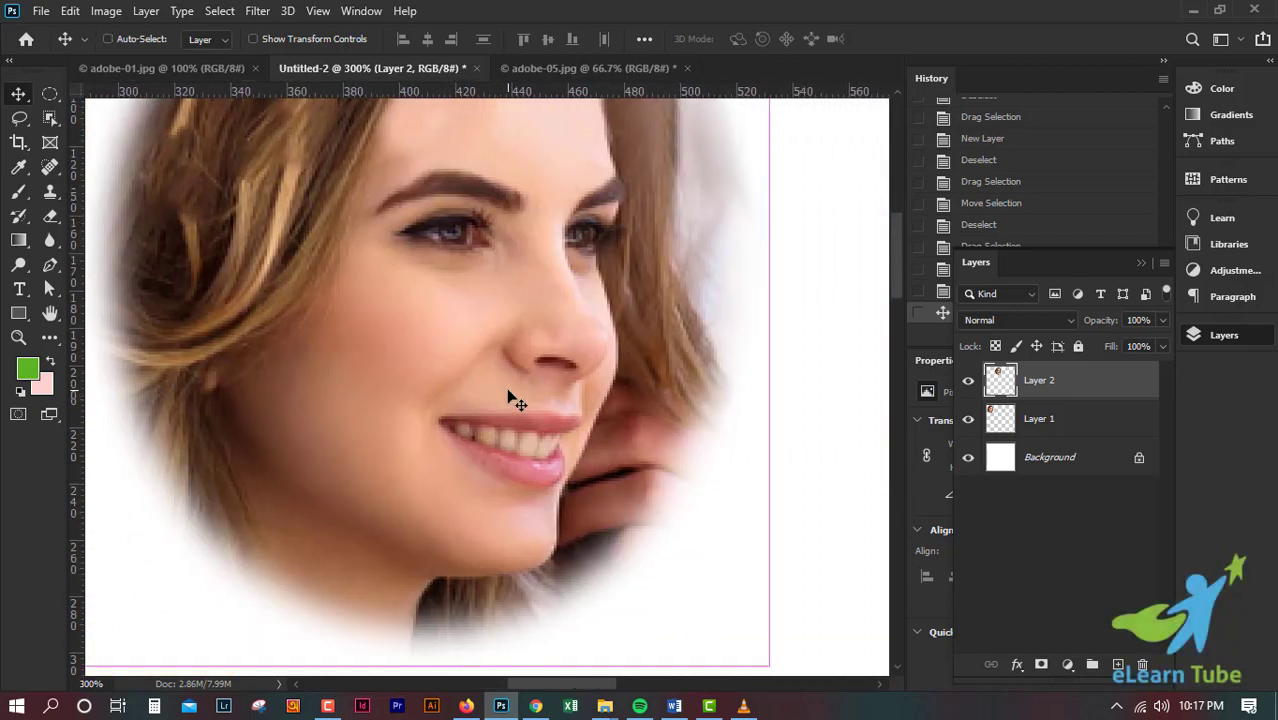
pyautogui.scroll(3, 508, 398)
pyautogui.hscroll(5, 510, 398)
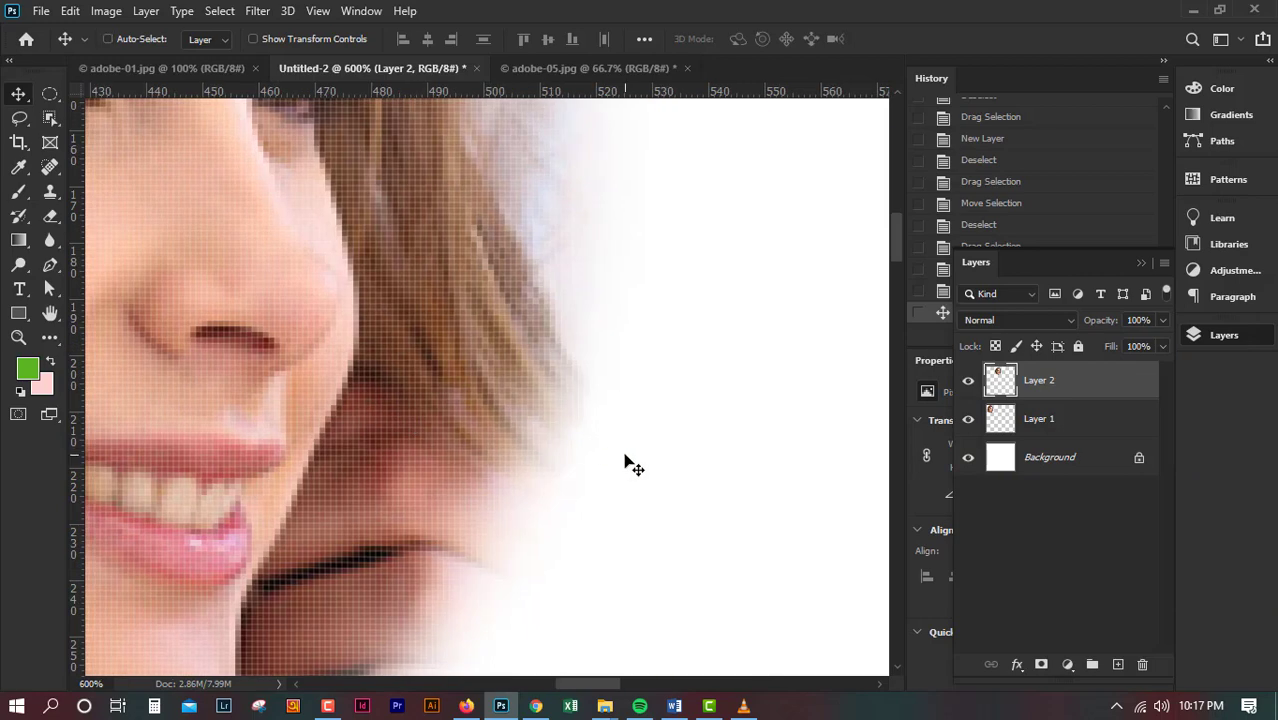
pyautogui.scroll(-2, 628, 462)
pyautogui.scroll(-3, 626, 456)
pyautogui.hscroll(-3, 626, 456)
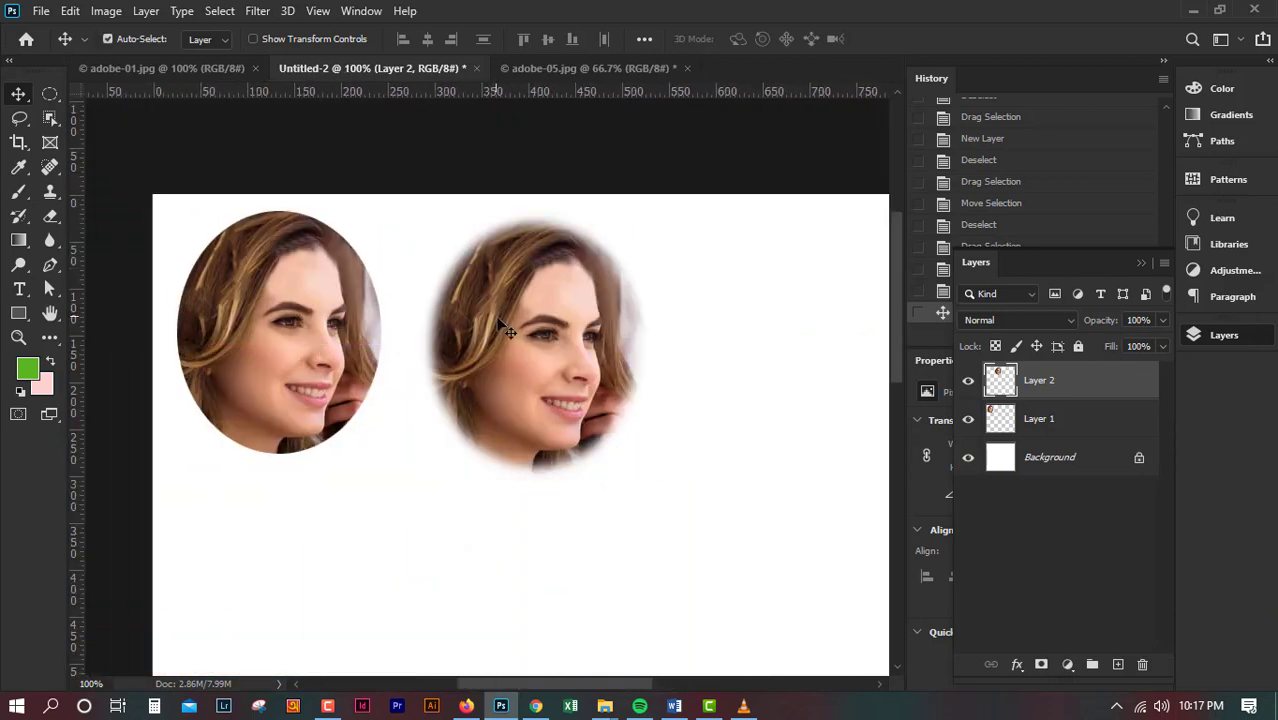
# Shift the feathered cutout on Layer 2 slightly to the right and check its soft edge at 300% magnification.
pyautogui.moveTo(506, 325)
pyautogui.mouseDown()
pyautogui.moveTo(483, 310)
pyautogui.moveTo(523, 326)
pyautogui.mouseUp()
pyautogui.scroll(2, 480, 355)
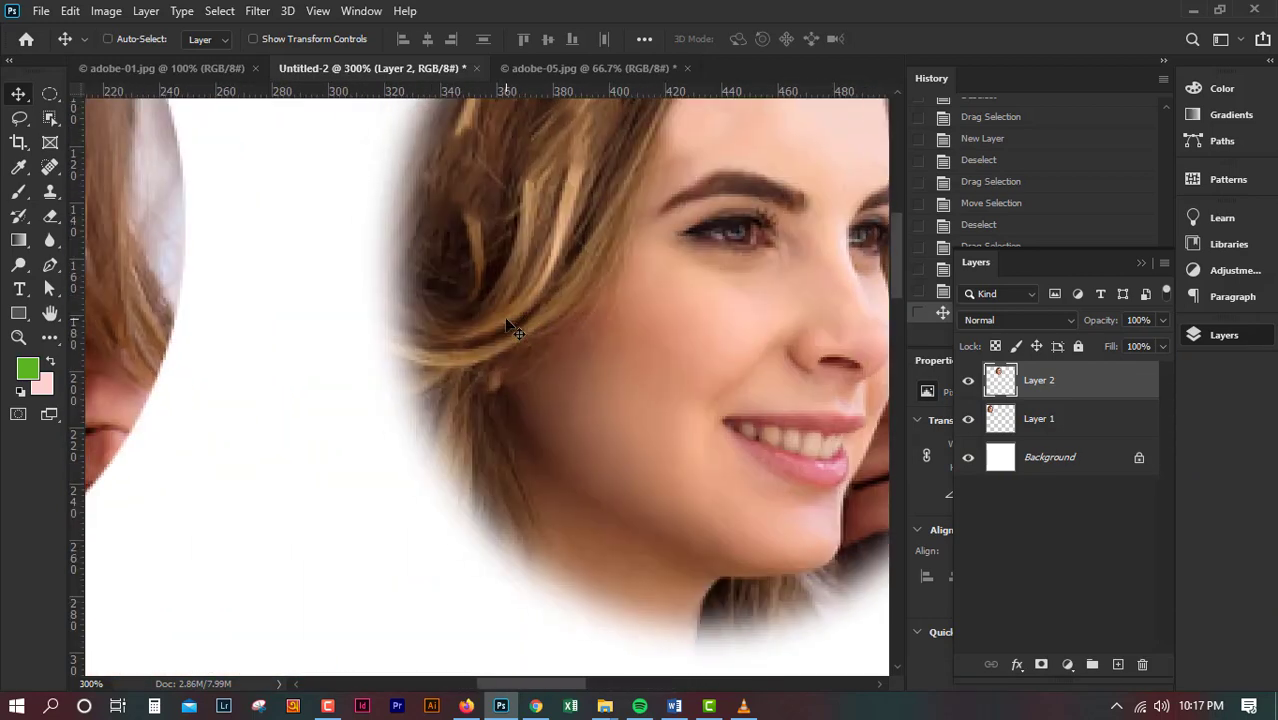
pyautogui.hscroll(-3, 270, 282)
pyautogui.scroll(5, 783, 294)
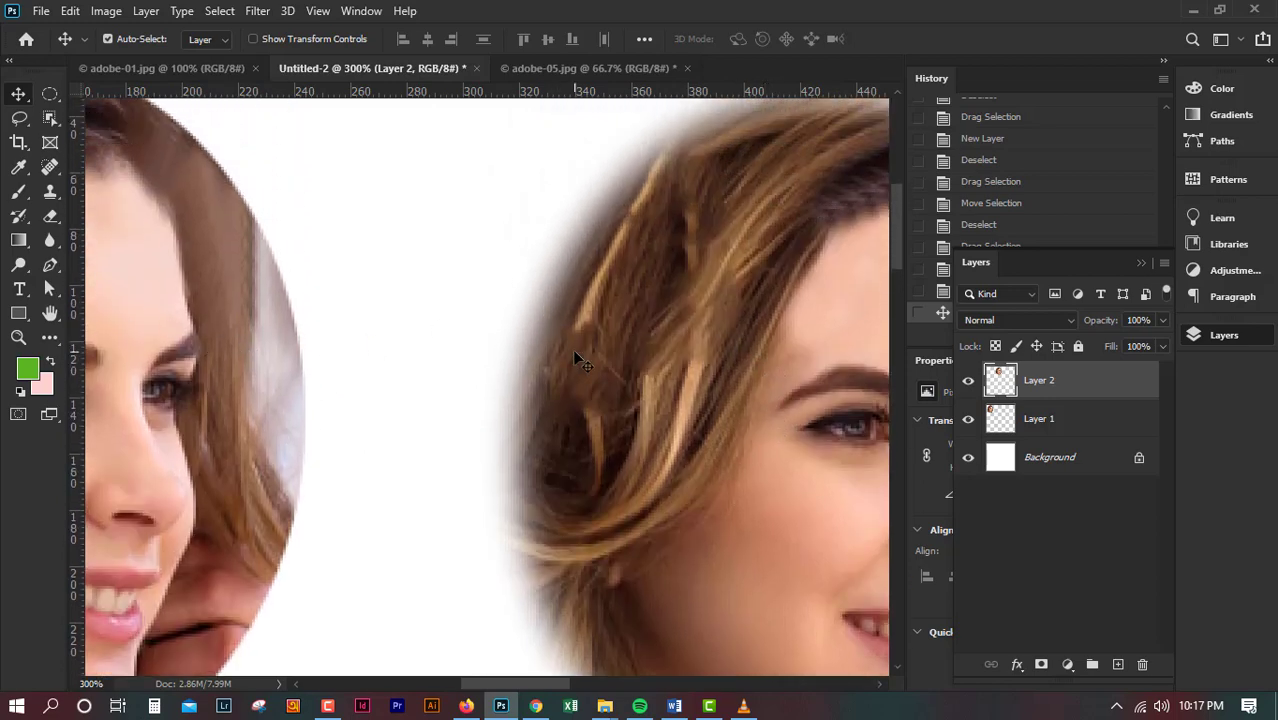
pyautogui.hscroll(5, 580, 362)
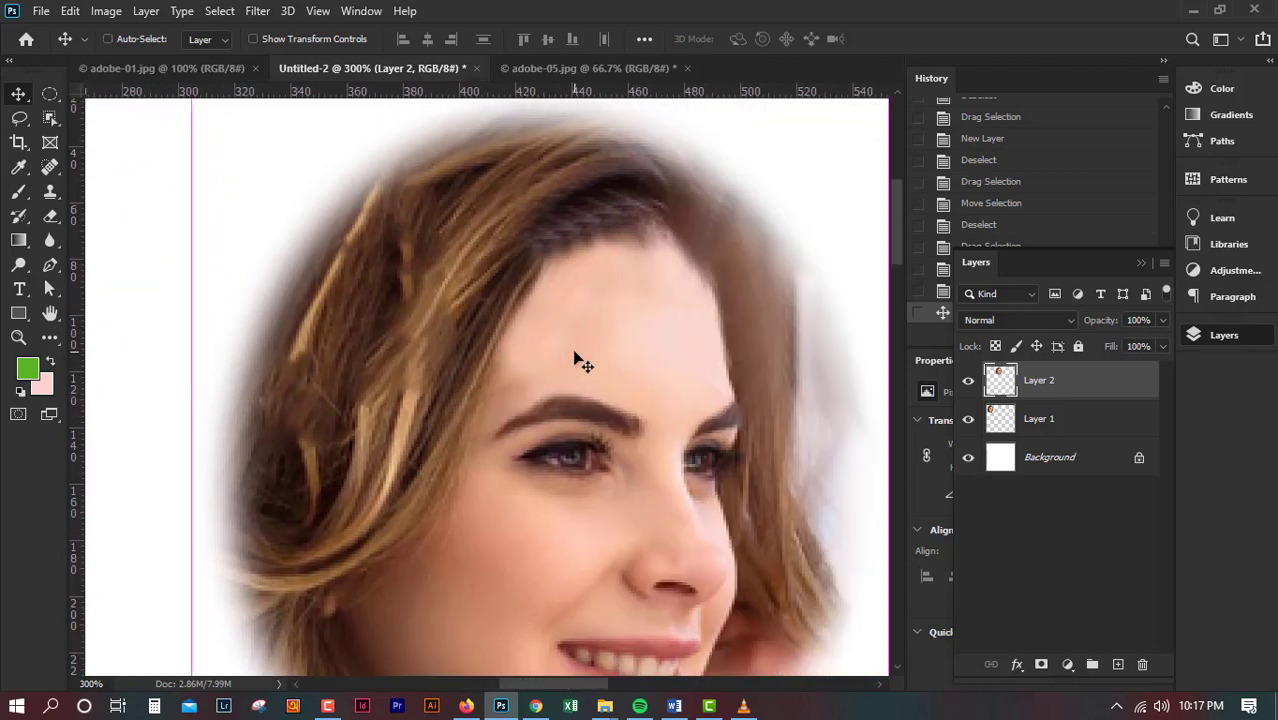
pyautogui.scroll(-4, 580, 362)
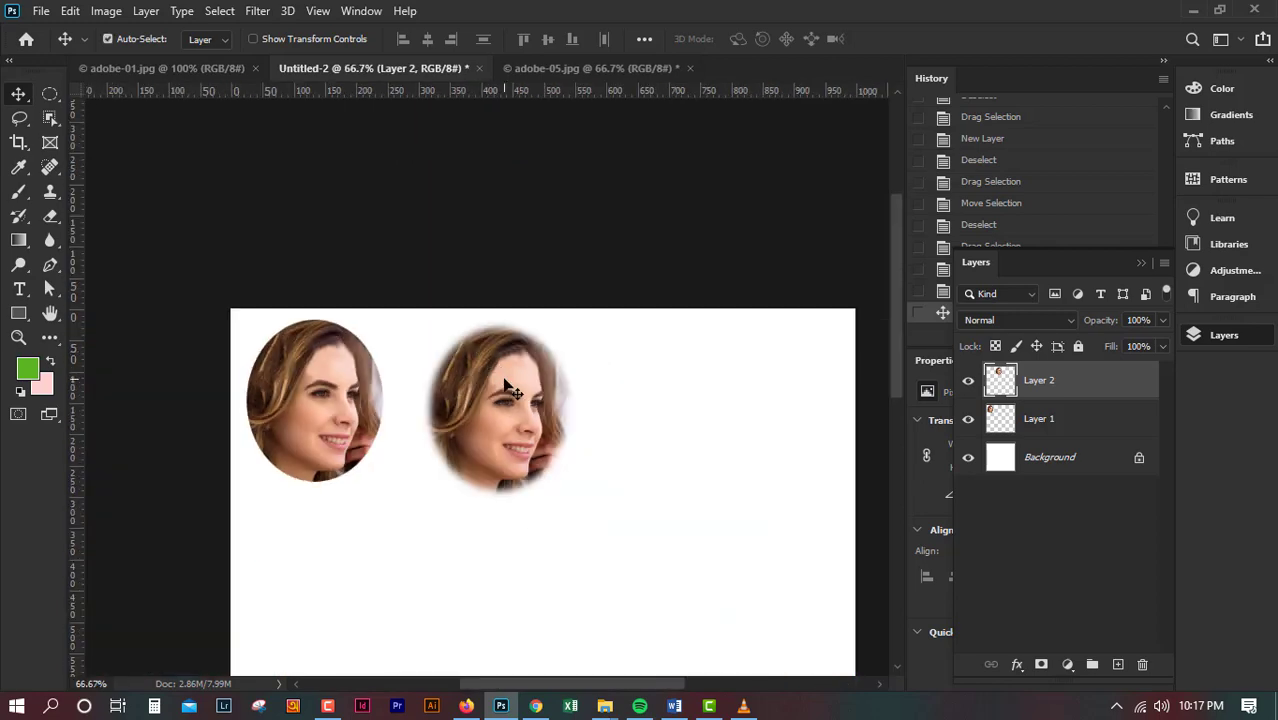
# Delete the feathered cutout on Layer 2 from Untitled-2 and deselect the ellipse in adobe-01.jpg.
pyautogui.press('Delete')
pyautogui.click(234, 68)
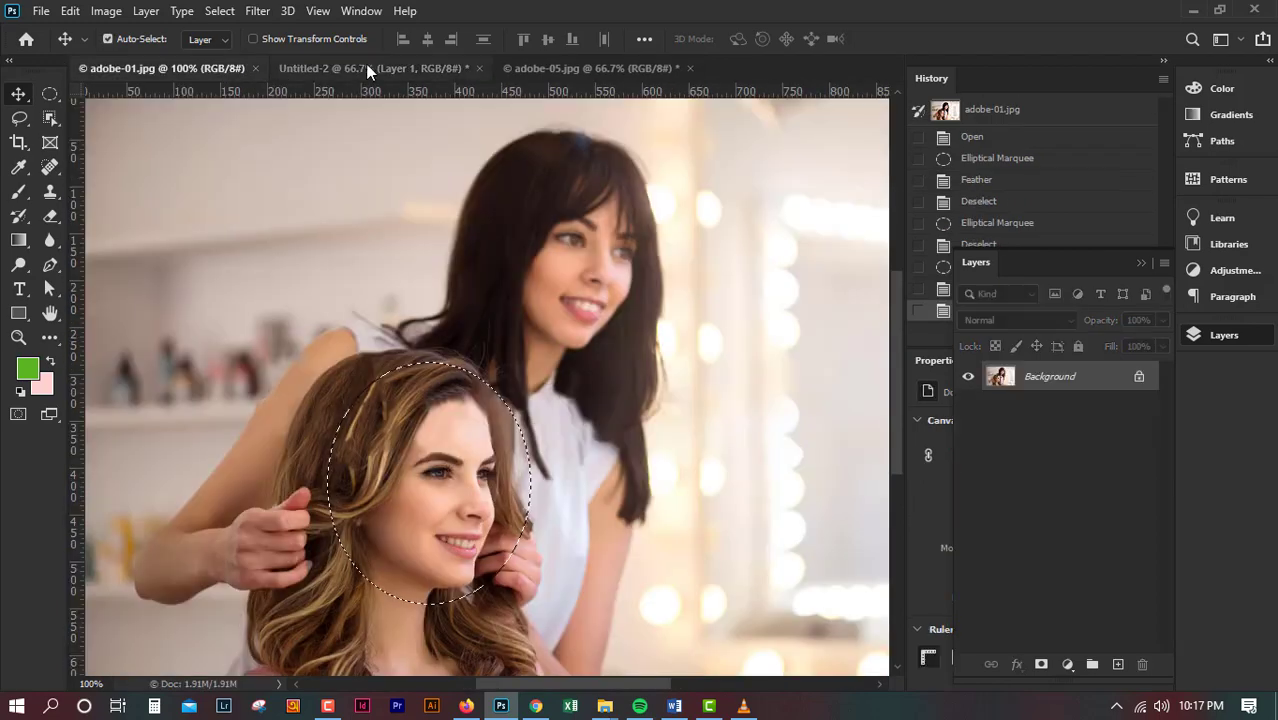
pyautogui.click(365, 66)
pyautogui.click(128, 67)
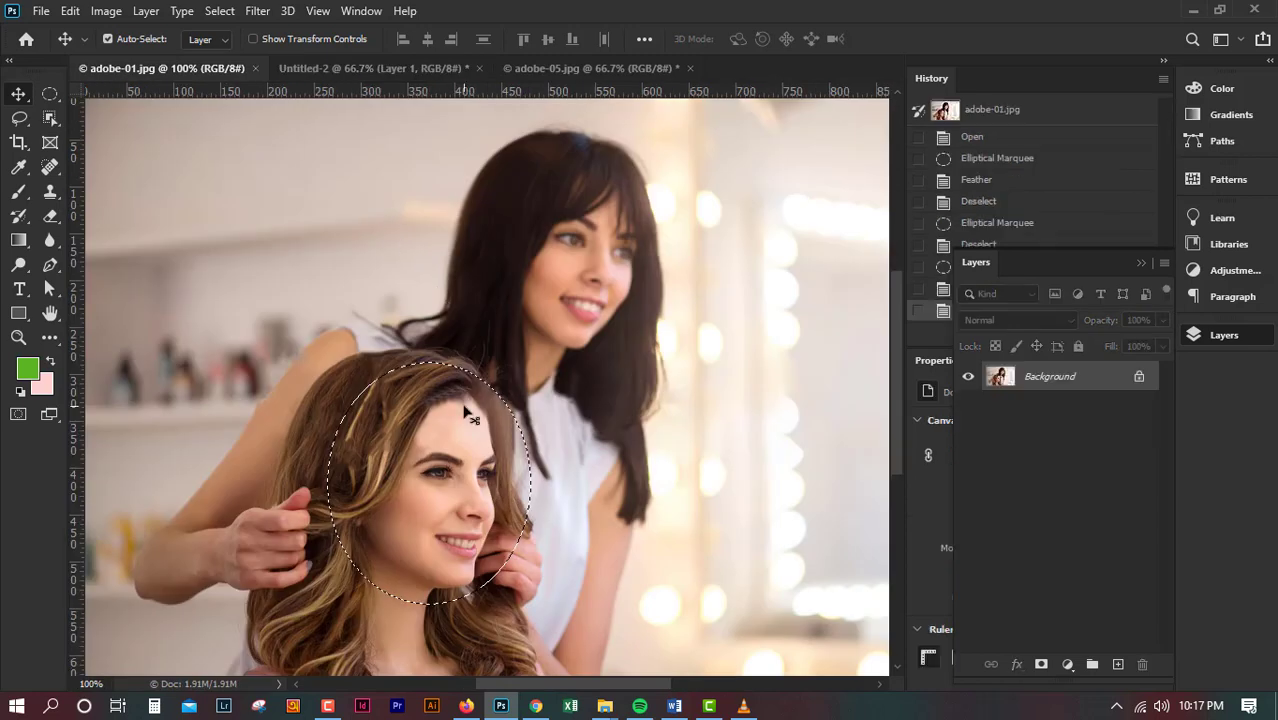
pyautogui.hotkey('ctrl', 'd')
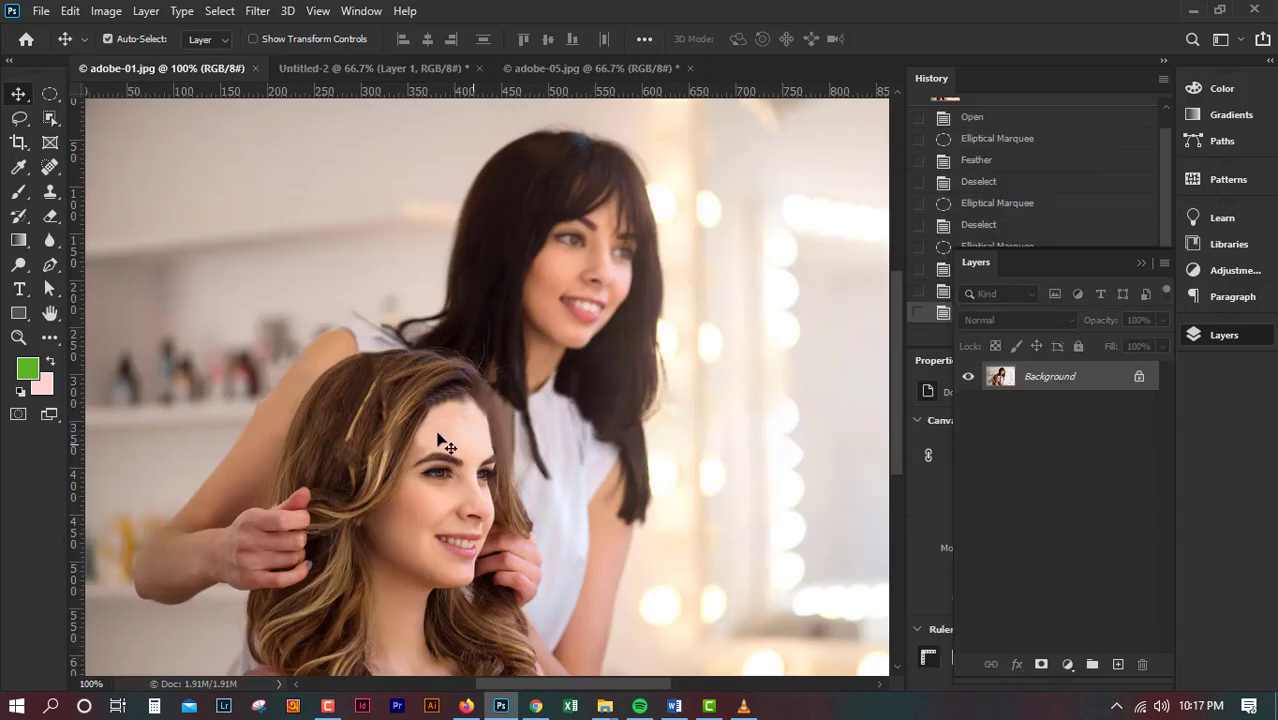
# Set the Elliptical Marquee tool's feather to 3 px before drawing a new selection.
pyautogui.click(52, 96)
pyautogui.scroll(-3, 365, 385)
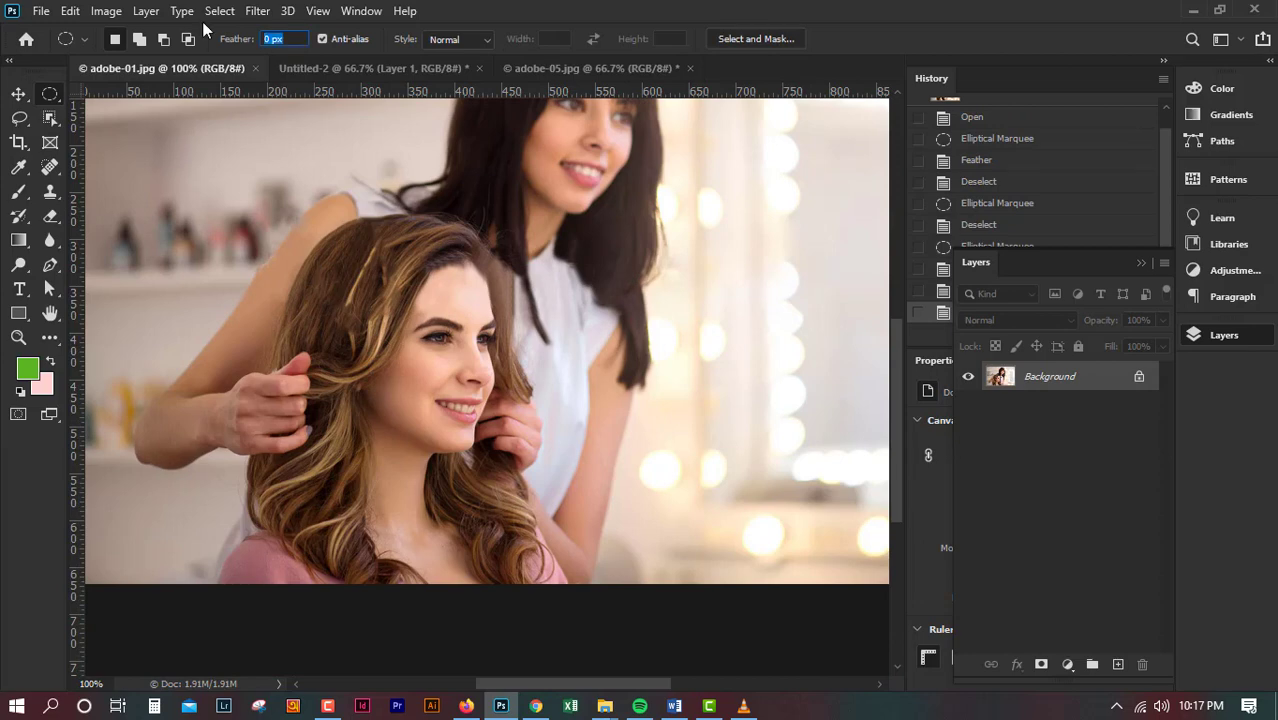
pyautogui.rightClick(53, 96)
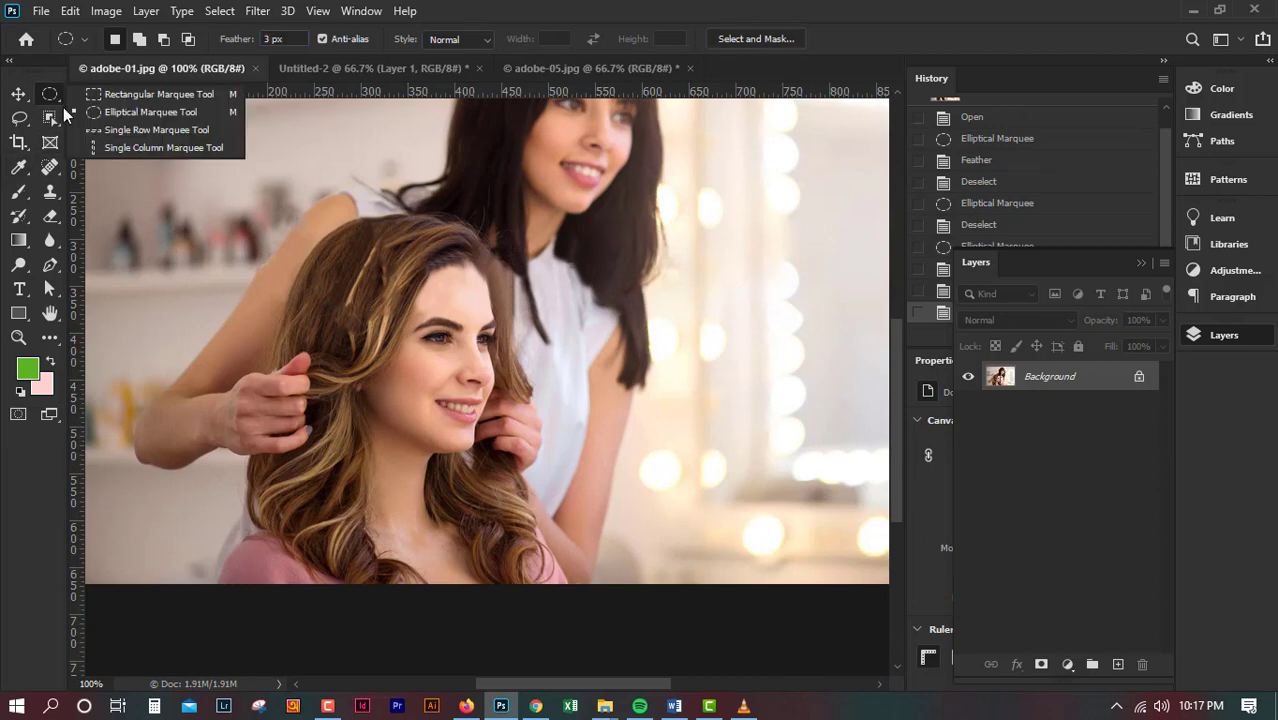
pyautogui.click(292, 40)
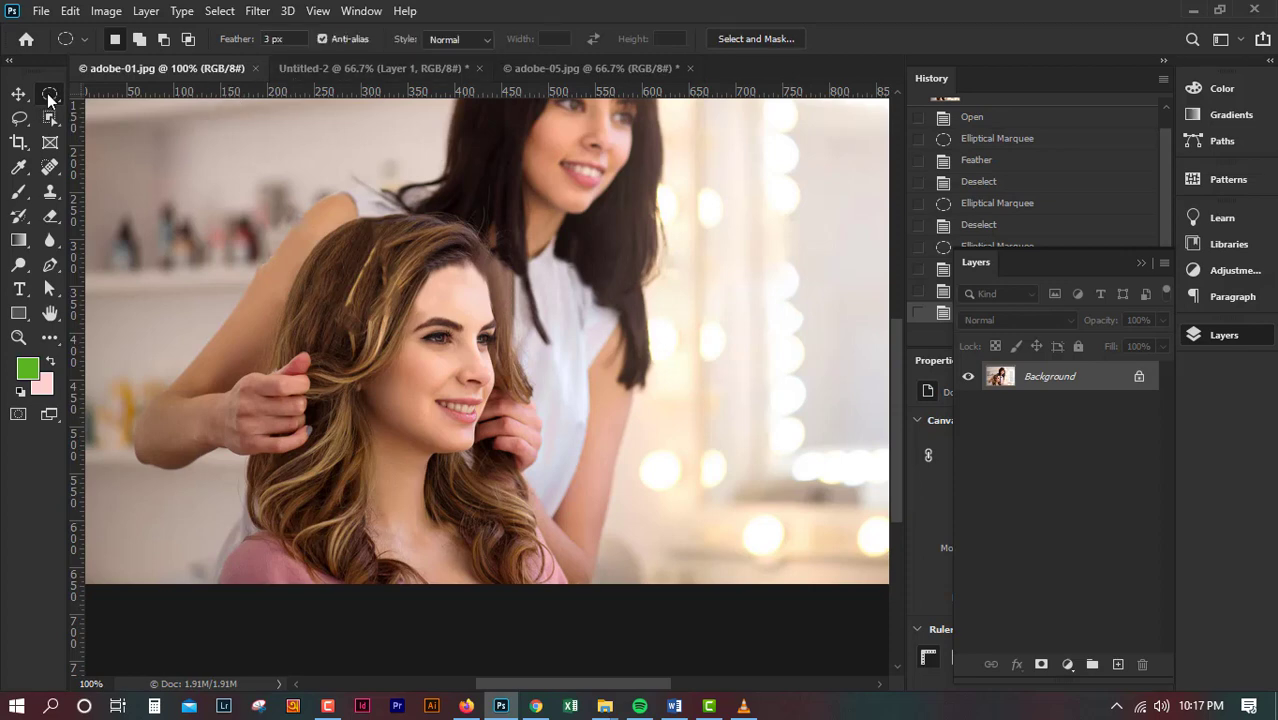
# Select the seated woman's face with an ellipse about 250 by 270 px and copy it into Untitled-2.
pyautogui.moveTo(312, 231); pyautogui.dragTo(543, 480)
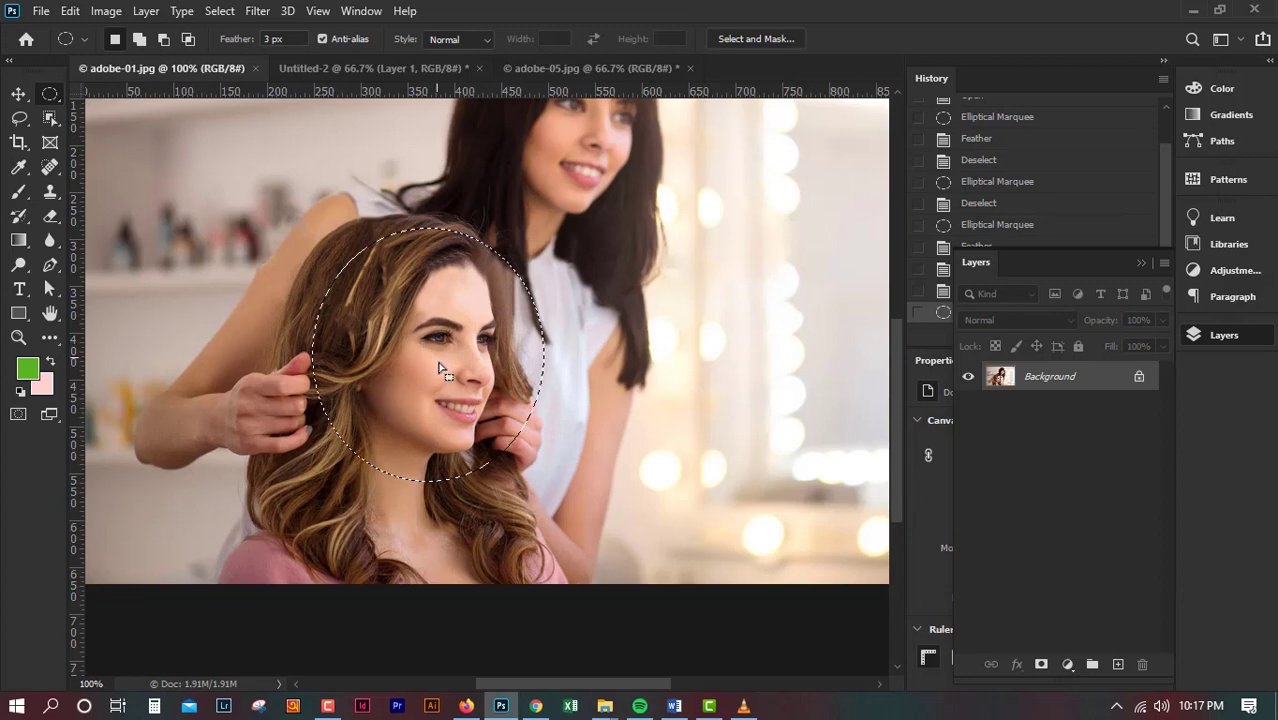
pyautogui.click(20, 94)
pyautogui.moveTo(398, 385); pyautogui.dragTo(518, 252)
# Compare the edges of the newly copied face cutout and the unfeathered cutout at 300% magnification.
pyautogui.hotkey('ctrl', '+')
pyautogui.hotkey('ctrl', '+')
pyautogui.hotkey('ctrl', '+')
pyautogui.scroll(7, 516, 246)
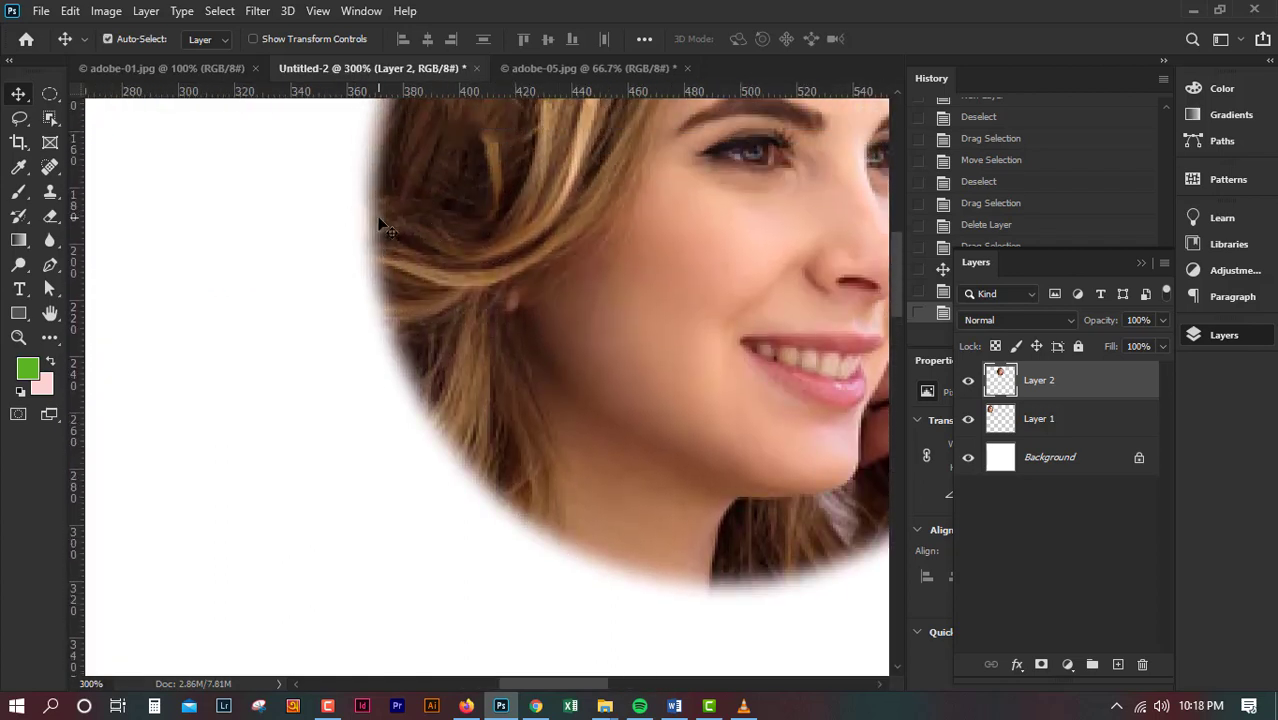
pyautogui.scroll(3, 382, 224)
pyautogui.hscroll(-5, 451, 271)
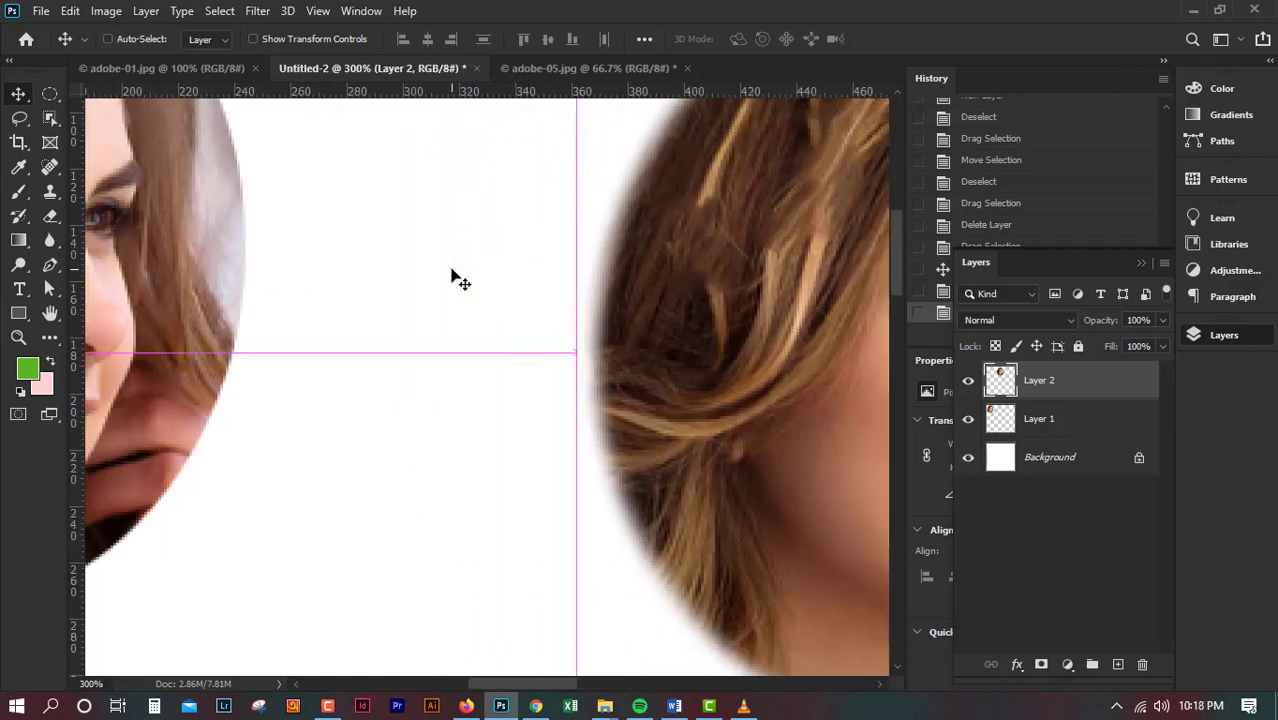
pyautogui.hotkey('ctrl', ';')
pyautogui.scroll(3, 656, 275)
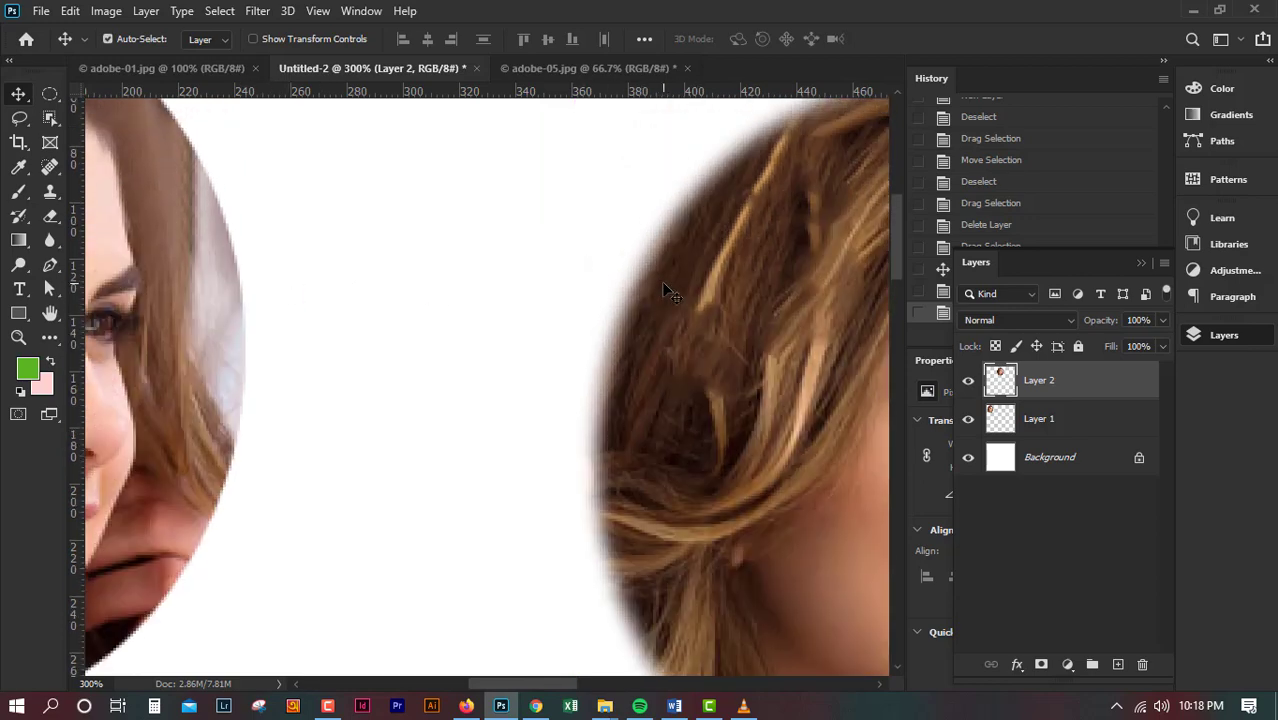
pyautogui.hscroll(4, 661, 282)
# Move the new face cutout on Layer 2 up and left, closer to the unfeathered cutout.
pyautogui.moveTo(695, 398); pyautogui.dragTo(522, 327)
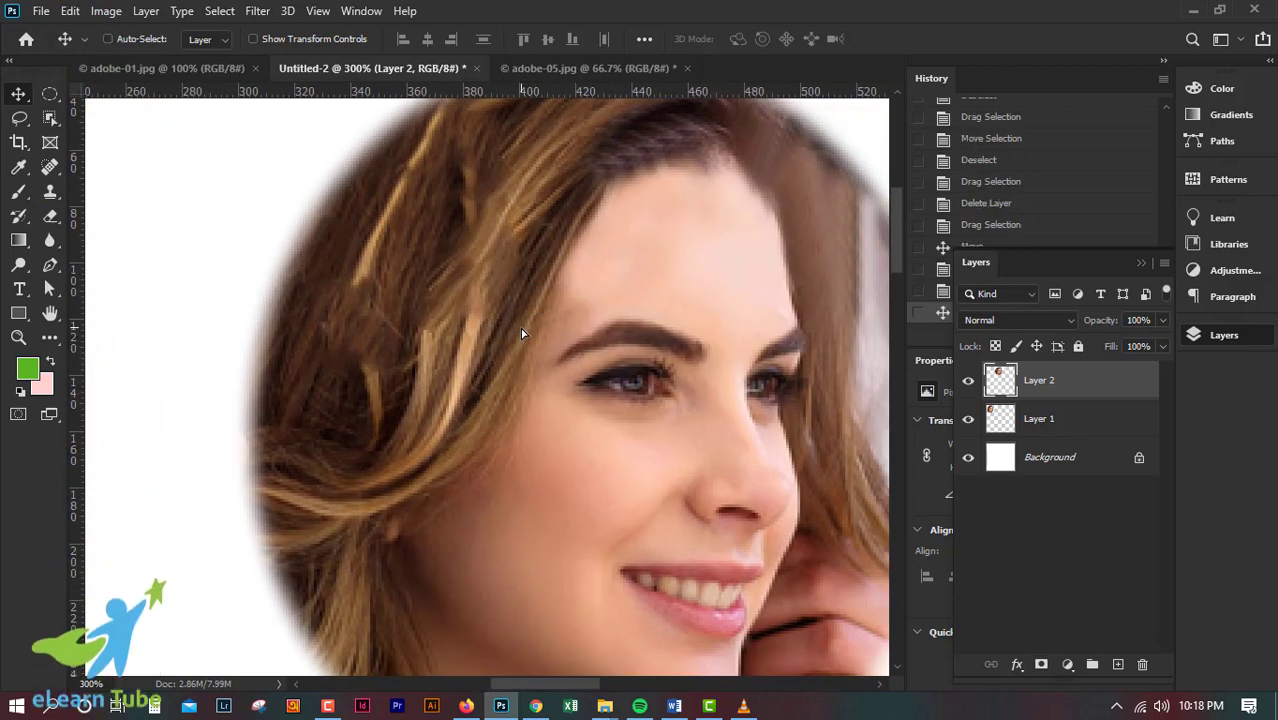
pyautogui.hotkey('ctrl', '-')
pyautogui.hotkey('ctrl', '-')
pyautogui.hotkey('ctrl', '-')
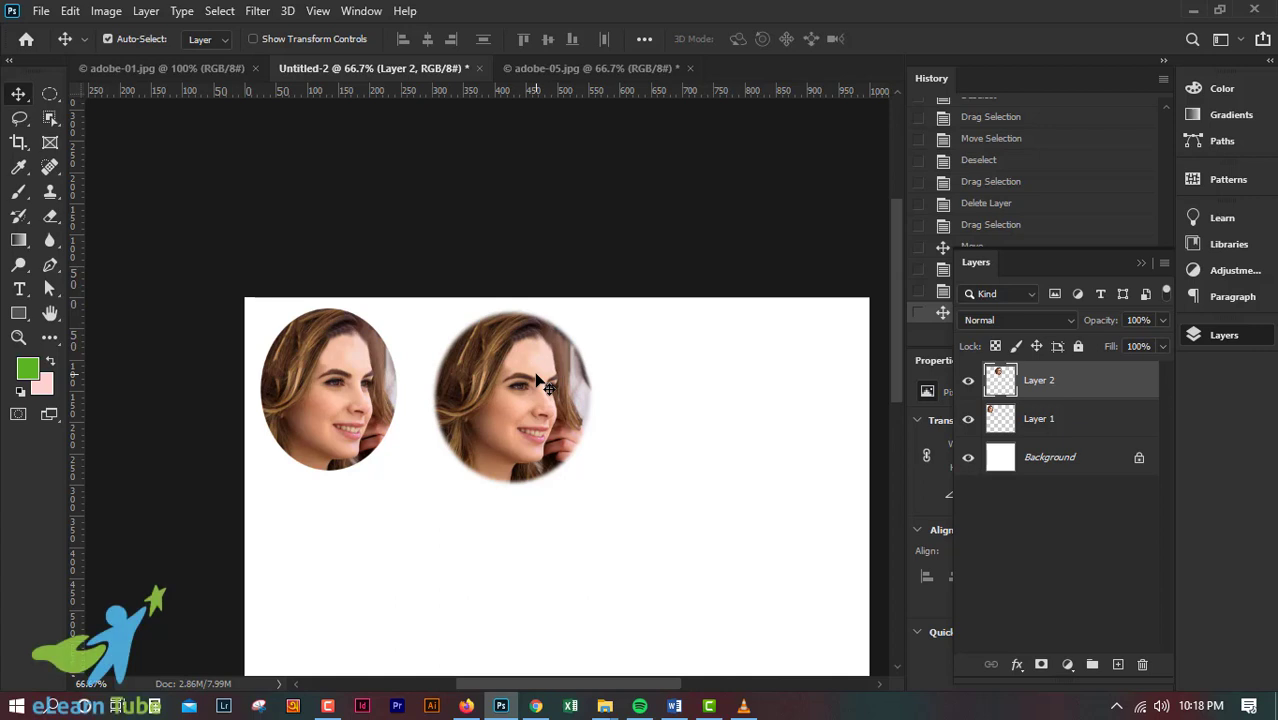
# Delete the second face cutout from Untitled-2 and clear the oval selection in adobe-01.jpg.
pyautogui.press('Delete')
pyautogui.click(117, 69)
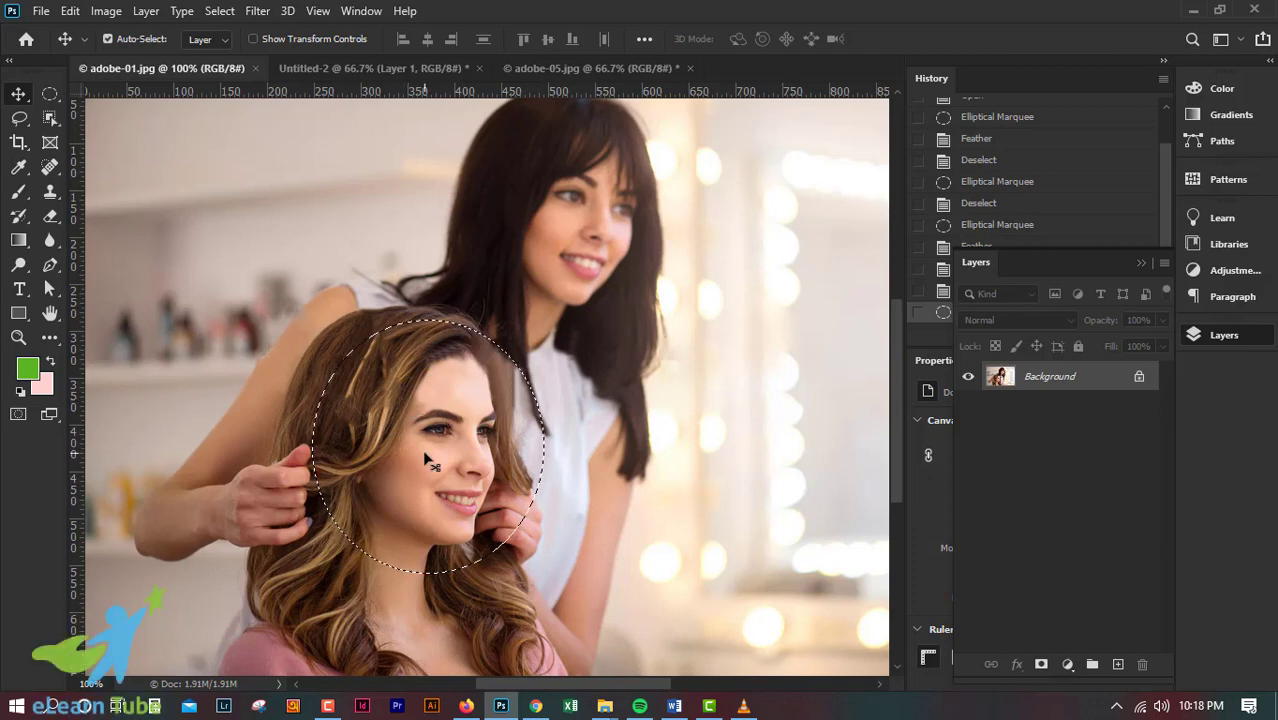
pyautogui.hotkey('ctrl', 'd')
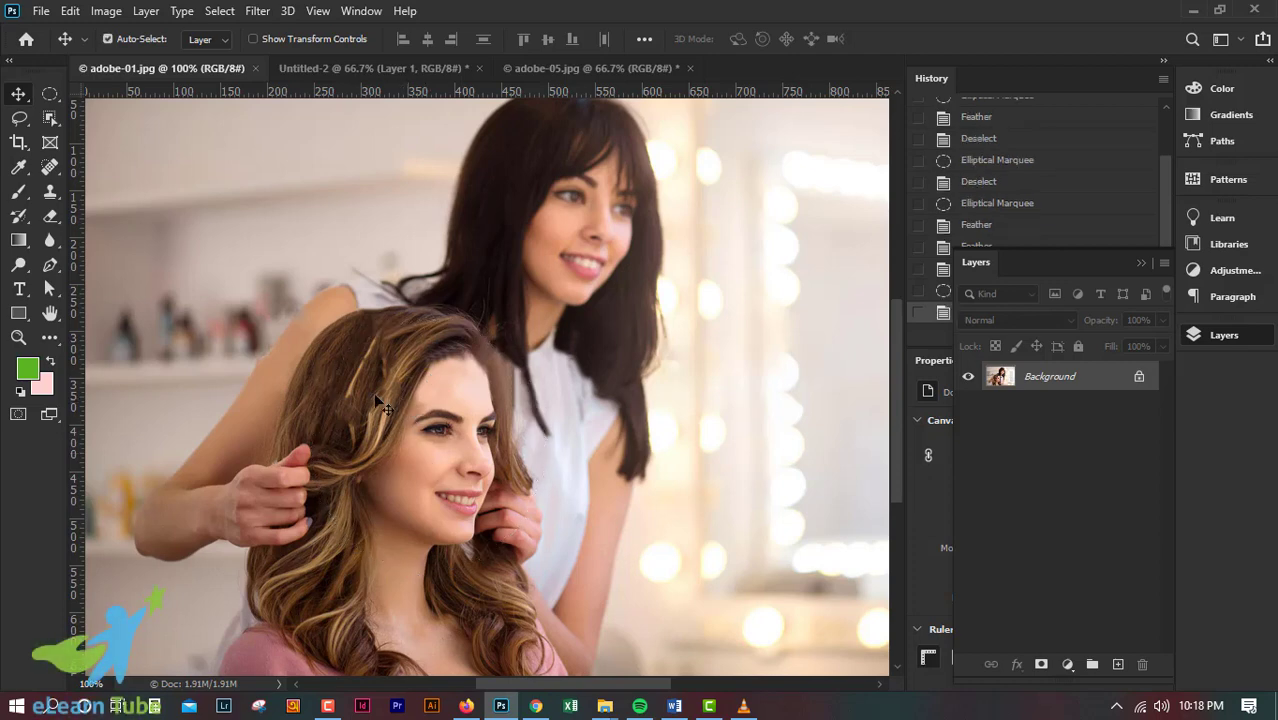
# Switch to adobe-05.jpg and reorder the open documents so it sits between adobe-01.jpg and Untitled-2.
pyautogui.click(590, 68)
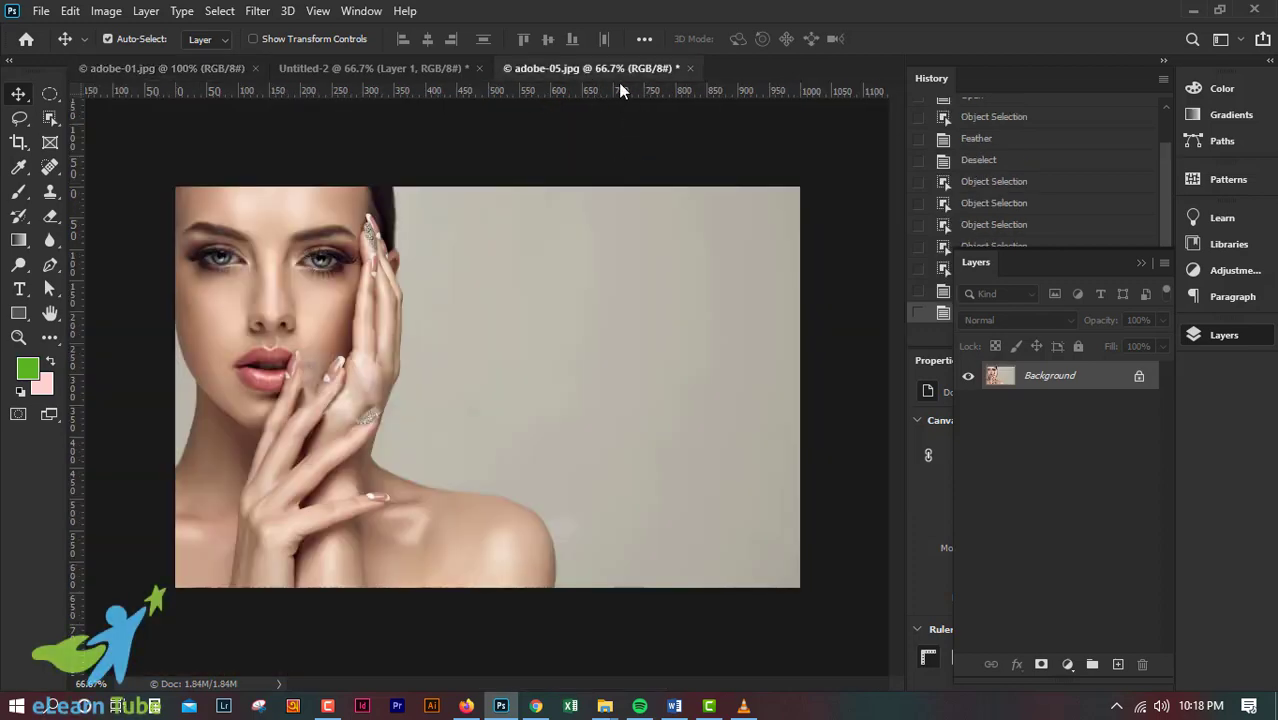
pyautogui.moveTo(612, 70); pyautogui.dragTo(397, 66)
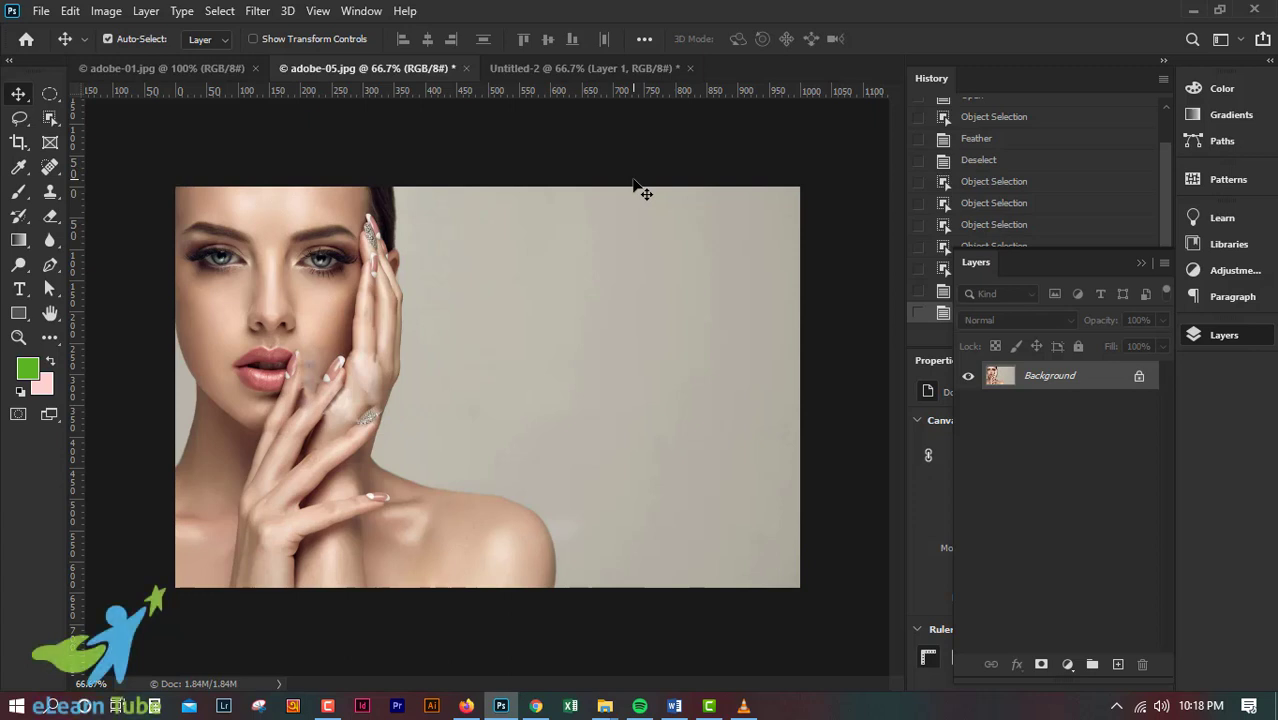
pyautogui.hotkey('ctrl', '+')
pyautogui.hotkey('ctrl', '+')
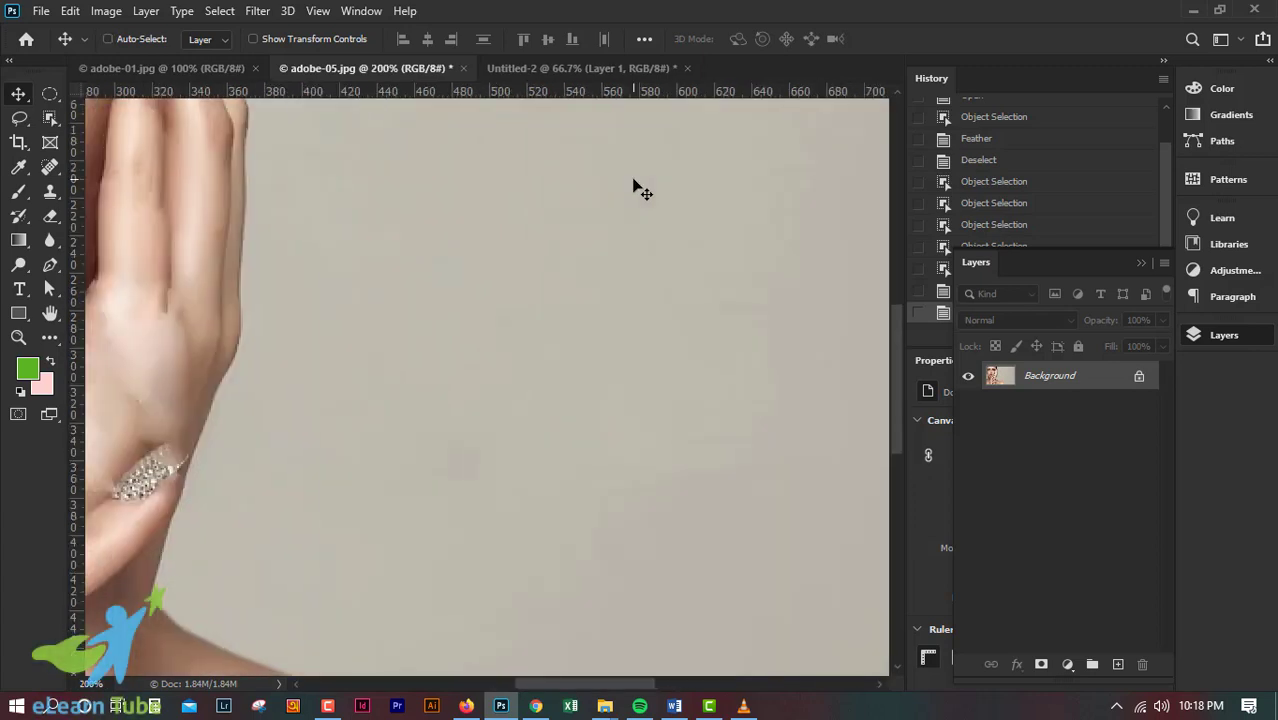
pyautogui.hscroll(-3, 633, 180)
pyautogui.hotkey('ctrl', '-')
pyautogui.hotkey('ctrl', '-')
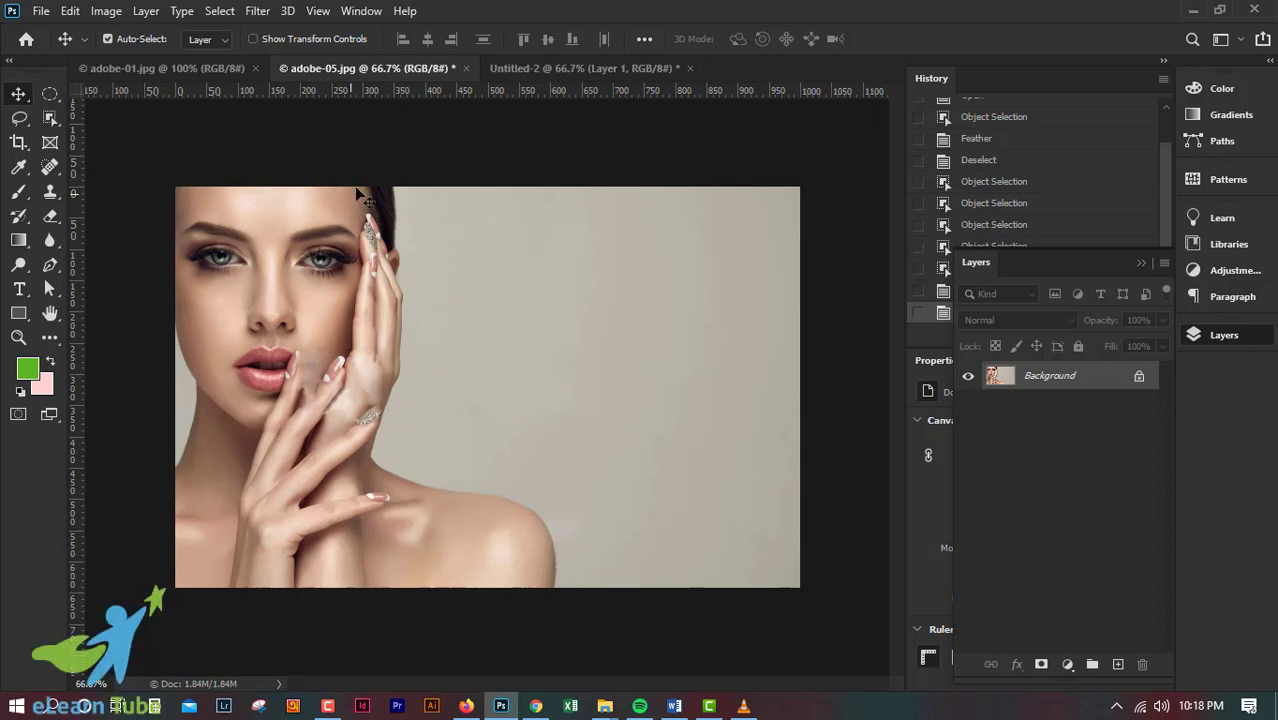
# Select the whole woman in adobe-05.jpg with the Object Selection tool and inspect the selection edge at 200% magnification.
pyautogui.click(51, 121)
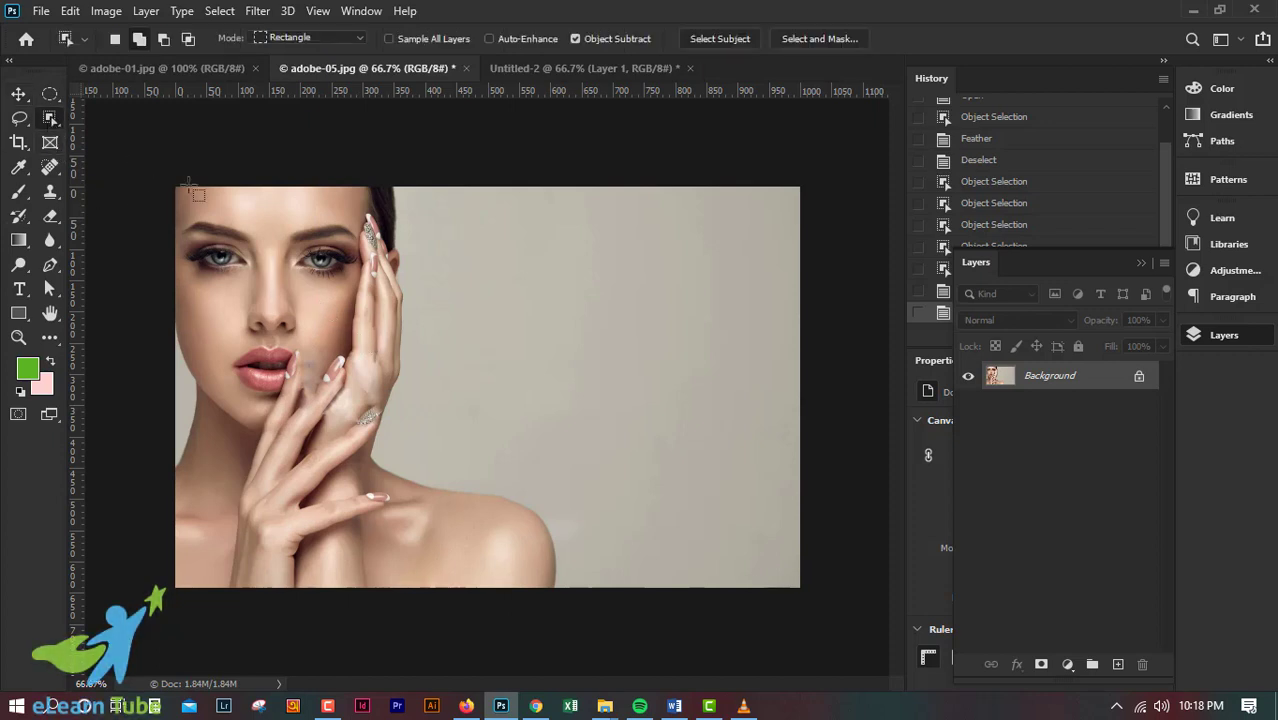
pyautogui.moveTo(161, 165); pyautogui.dragTo(617, 614)
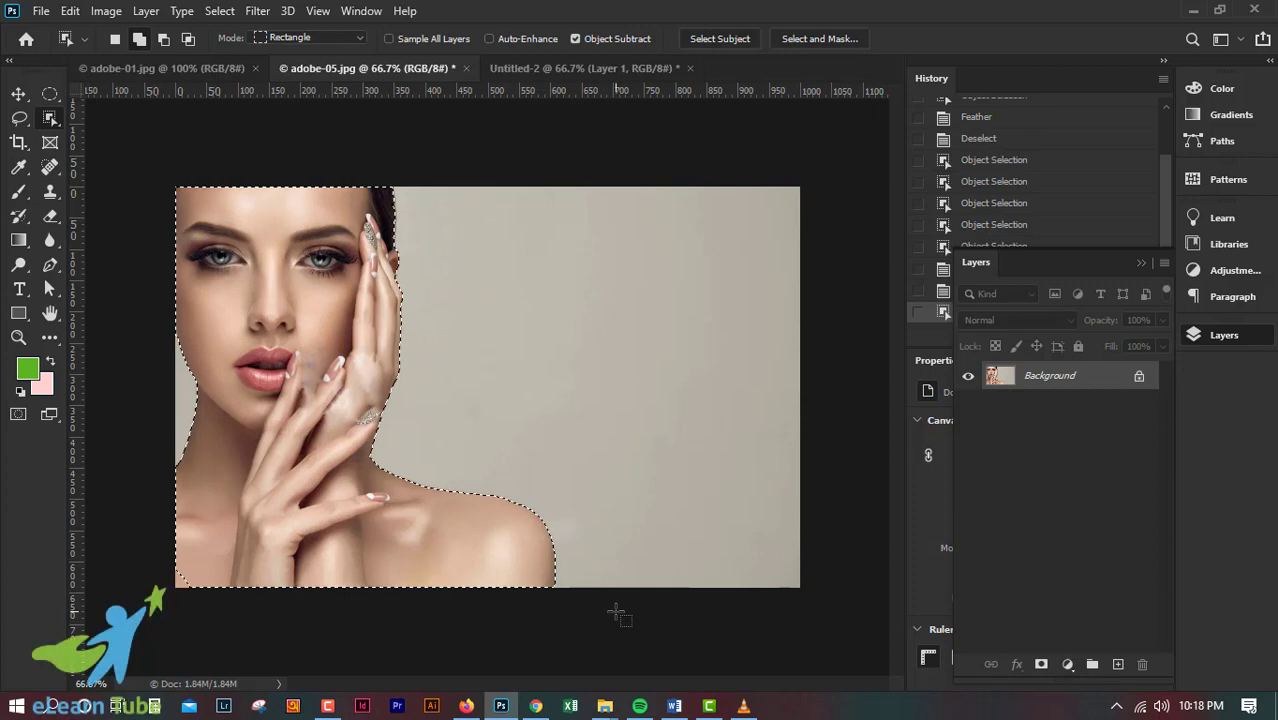
pyautogui.hotkey('ctrl', '+')
pyautogui.hotkey('ctrl', '+')
pyautogui.hscroll(-3, 616, 611)
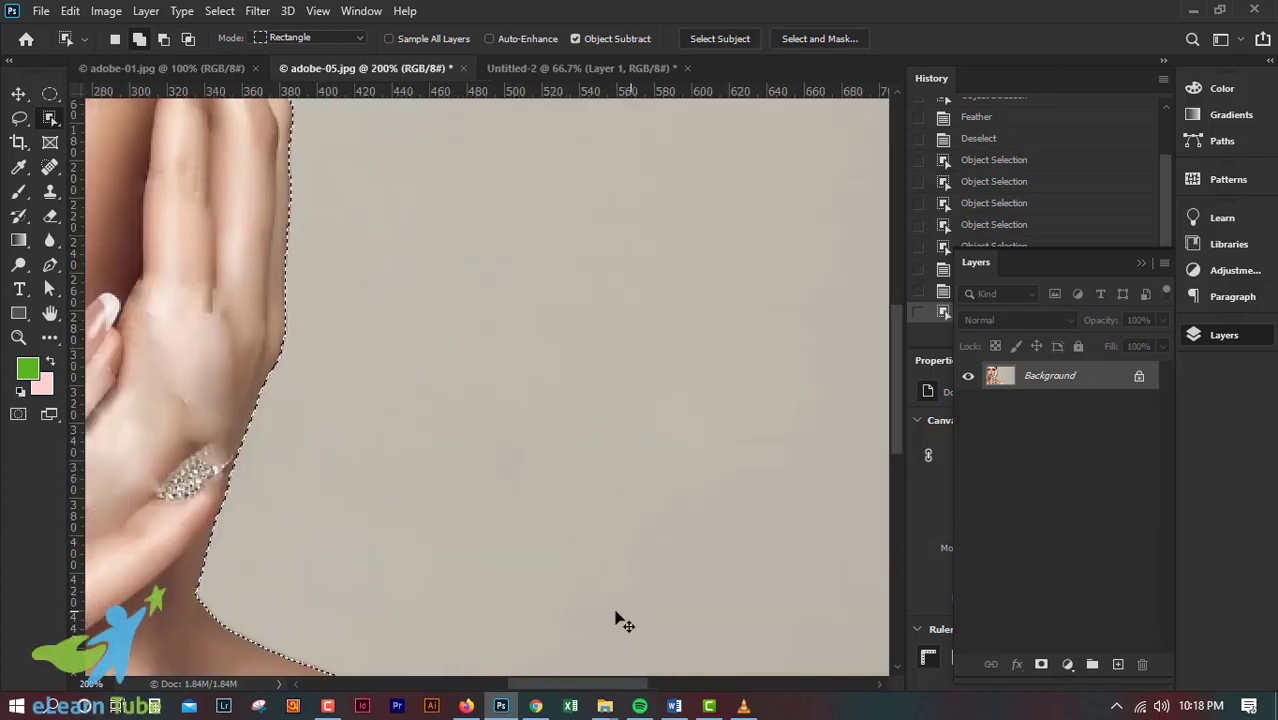
pyautogui.scroll(4, 616, 611)
pyautogui.scroll(5, 616, 614)
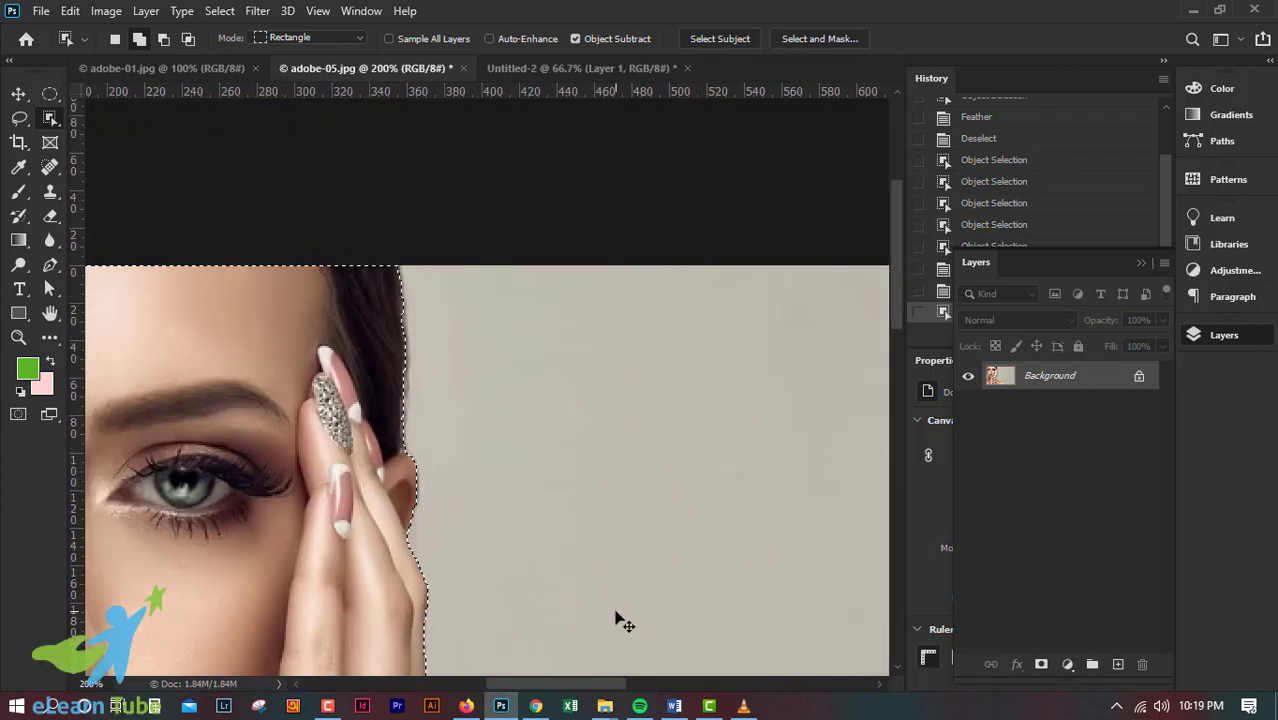
pyautogui.hscroll(-5, 616, 614)
pyautogui.hotkey('ctrl', '-')
pyautogui.hotkey('ctrl', '-')
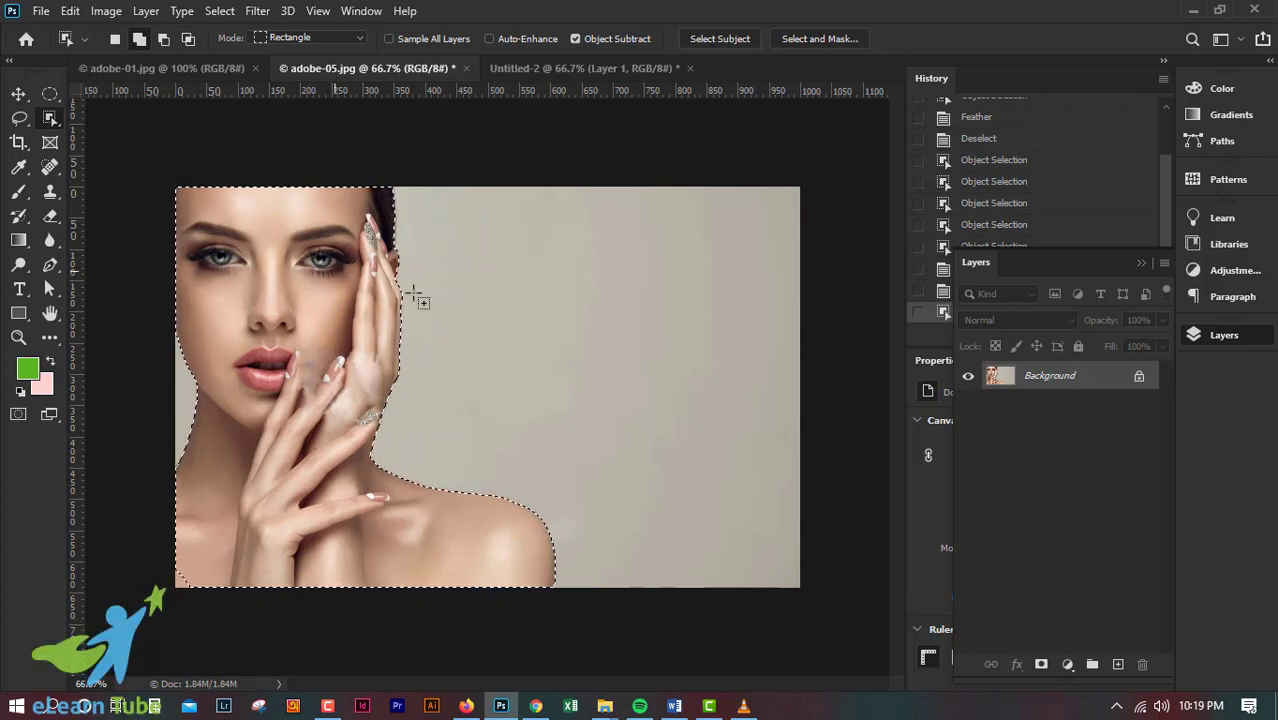
# Copy the selected woman from adobe-05.jpg into Untitled-2 with the Move tool and place her slightly below the canvas top.
pyautogui.click(17, 96)
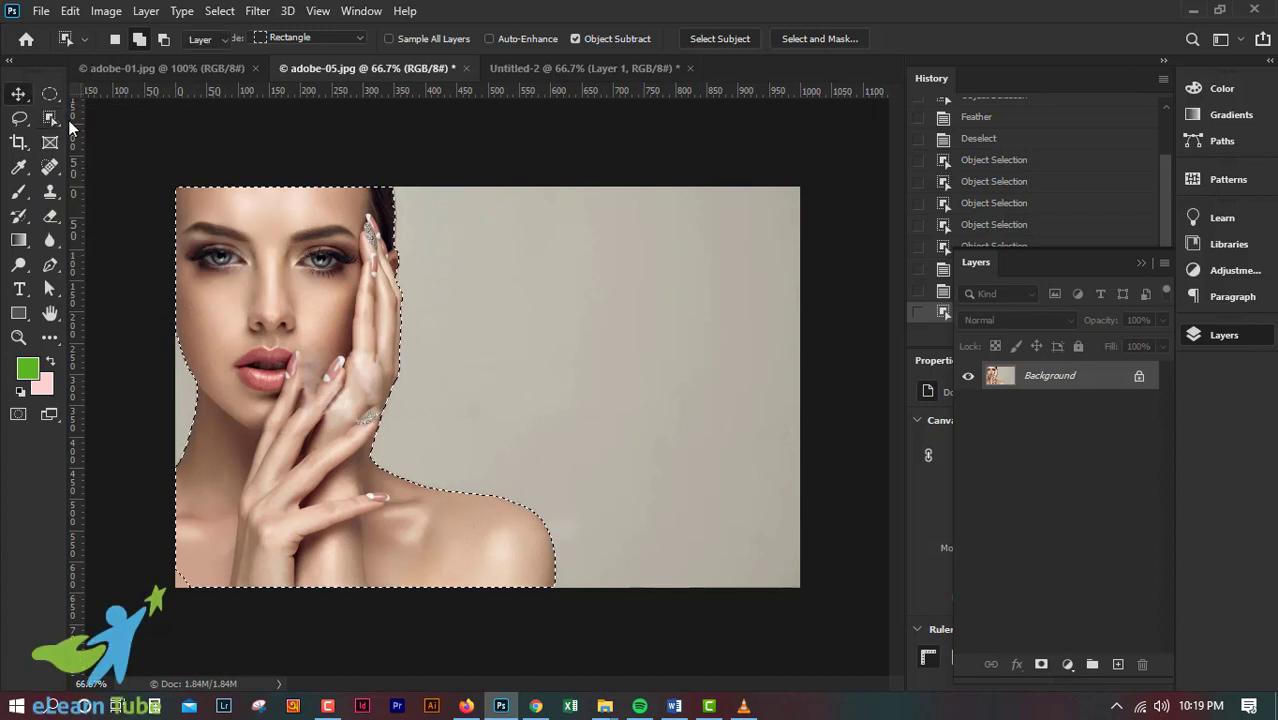
pyautogui.moveTo(366, 390); pyautogui.dragTo(577, 350)
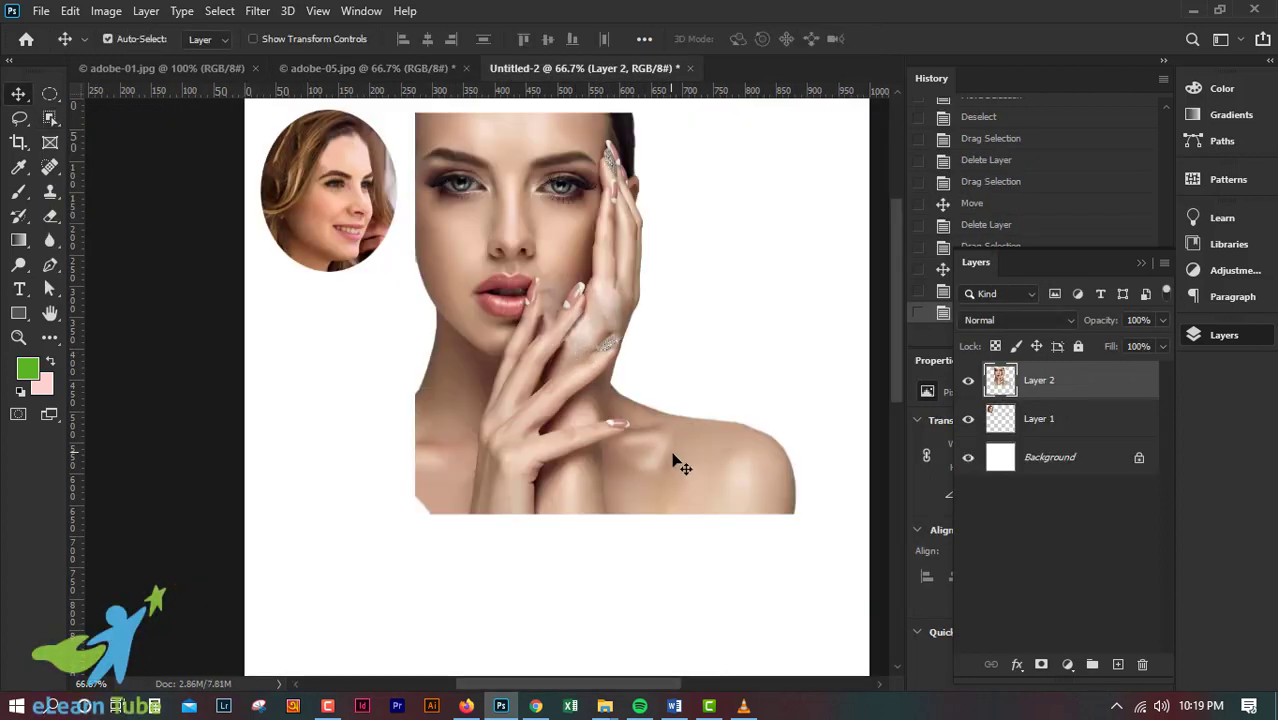
pyautogui.moveTo(466, 391); pyautogui.dragTo(486, 437)
# Delete the oval face cutout on Layer 1 and move the woman cutout into the canvas's upper-left corner.
pyautogui.click(316, 240)
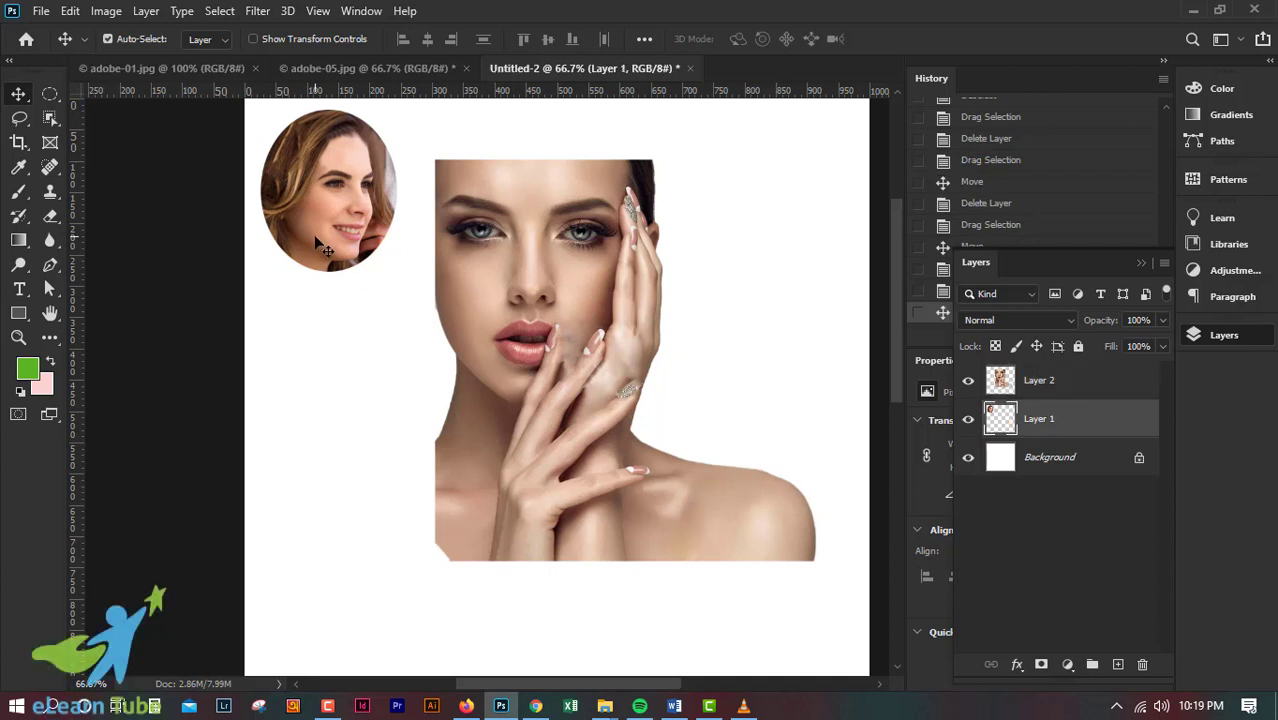
pyautogui.press('Delete')
pyautogui.moveTo(550, 260); pyautogui.dragTo(349, 222)
# Examine the unfeathered woman cutout's edge along the hair, ear and hand against the white background at high magnification.
pyautogui.scroll(-2, 511, 345)
pyautogui.scroll(4, 511, 345)
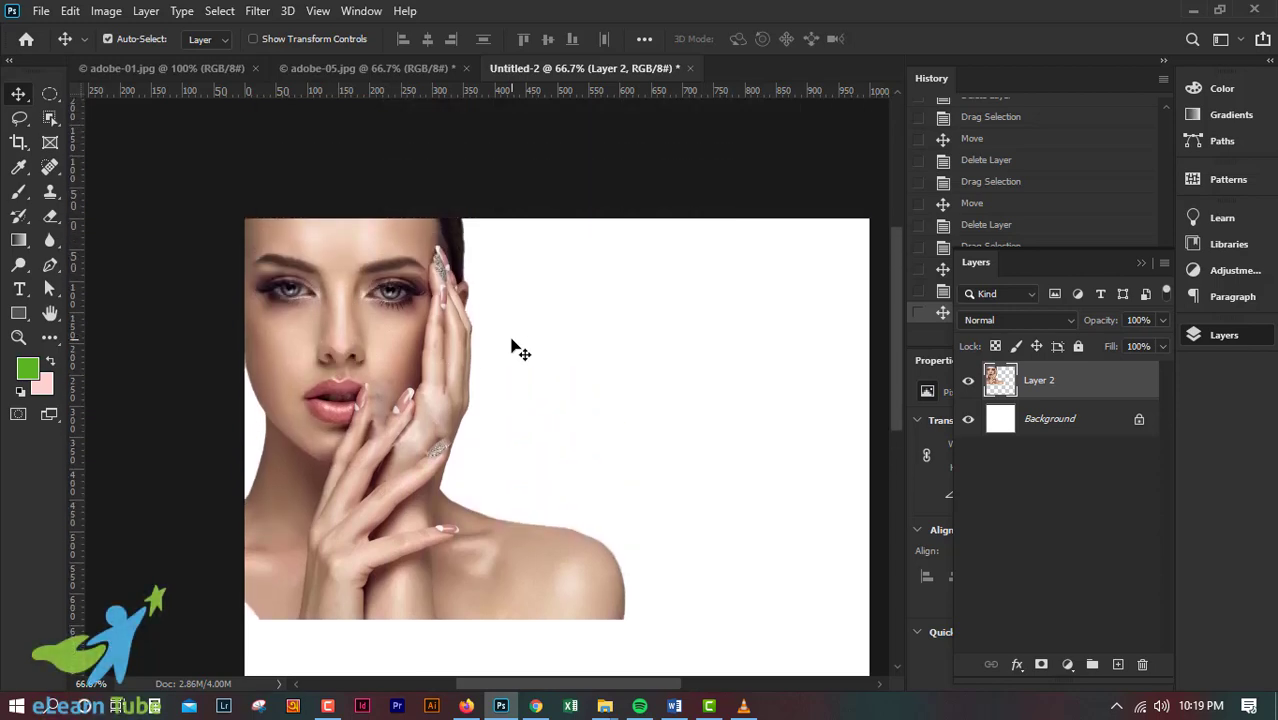
pyautogui.scroll(2, 545, 365)
pyautogui.scroll(4, 545, 365)
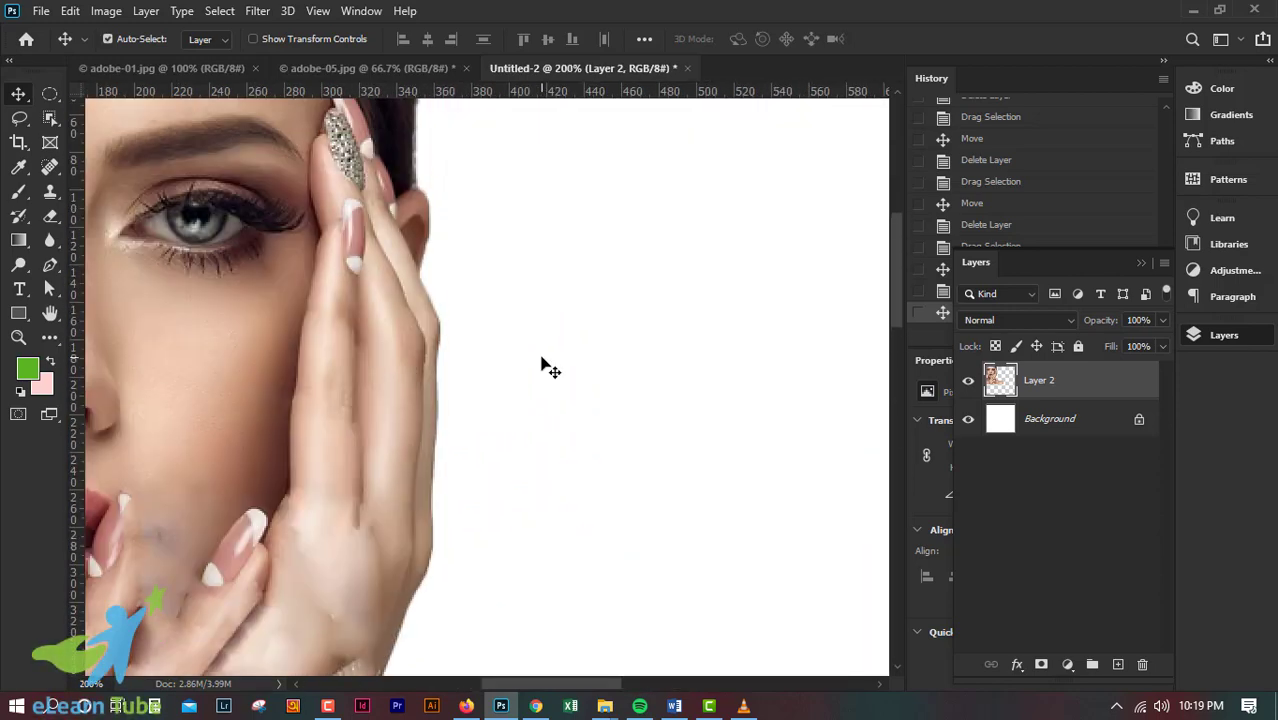
pyautogui.scroll(2, 548, 365)
pyautogui.press('z')
pyautogui.moveTo(442, 371); pyautogui.dragTo(468, 342)
pyautogui.press('v')
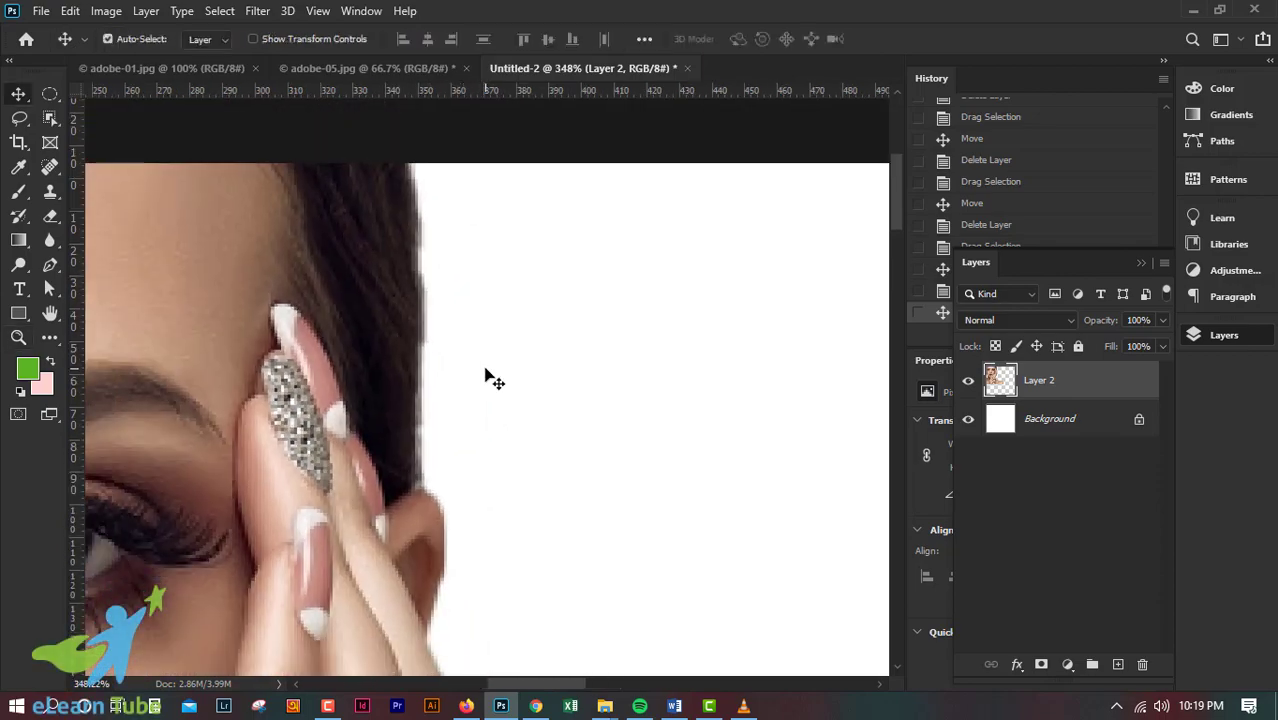
pyautogui.scroll(-10, 505, 393)
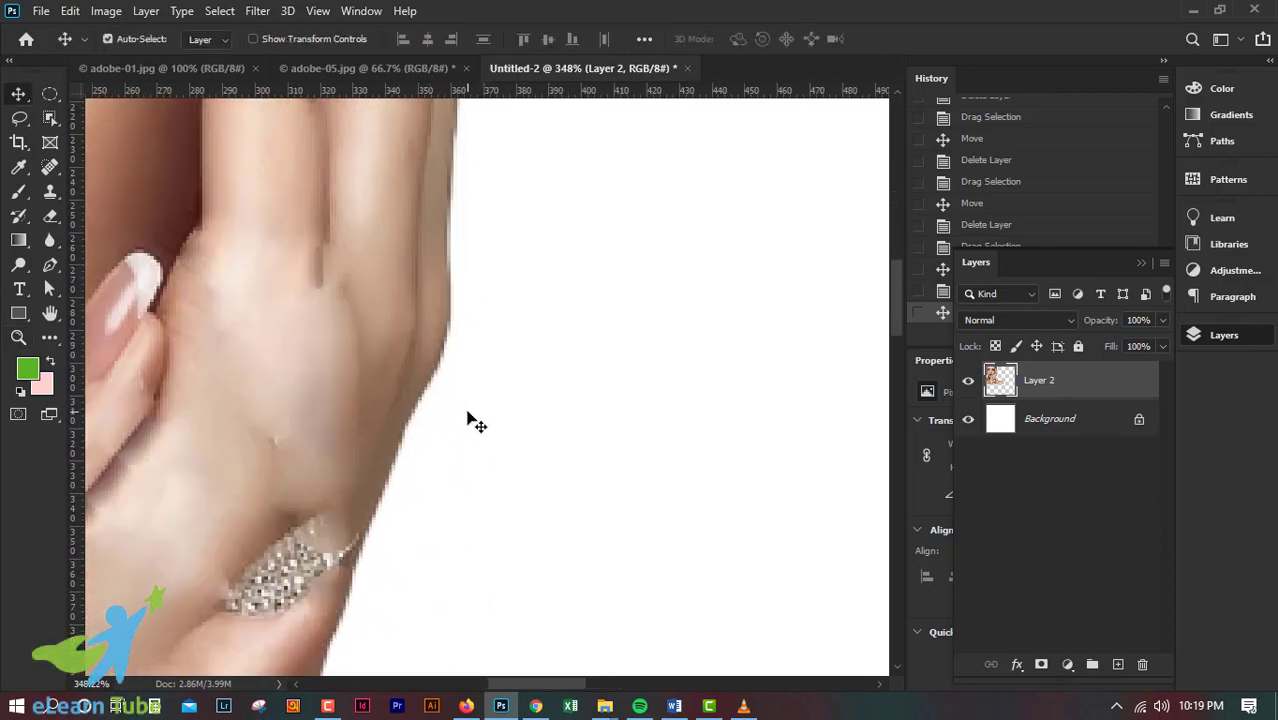
pyautogui.hotkey('ctrl', '0')
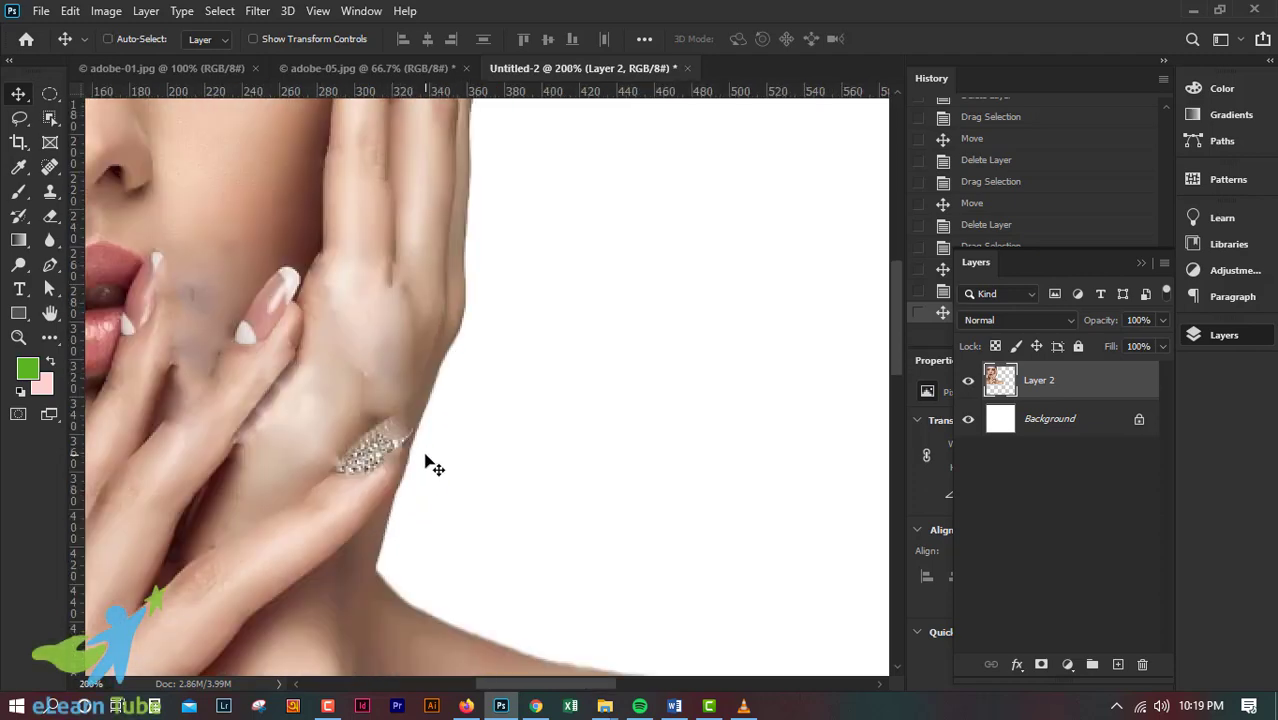
# Add a new empty layer in Untitled-2 and place it beneath the woman cutout's layer.
pyautogui.click(1118, 664)
pyautogui.moveTo(1060, 385); pyautogui.dragTo(1062, 440)
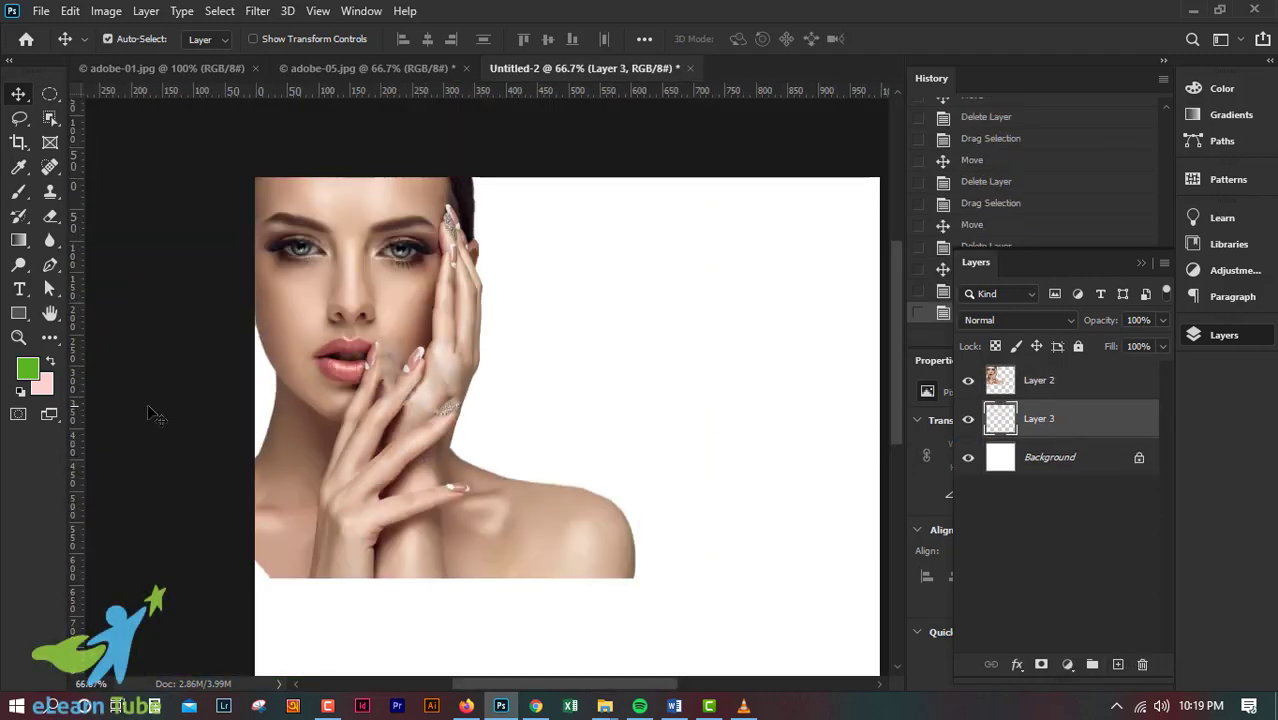
# Set the foreground colour to pink #fd70a1 and fill the new layer with the light pink background colour.
pyautogui.click(28, 370)
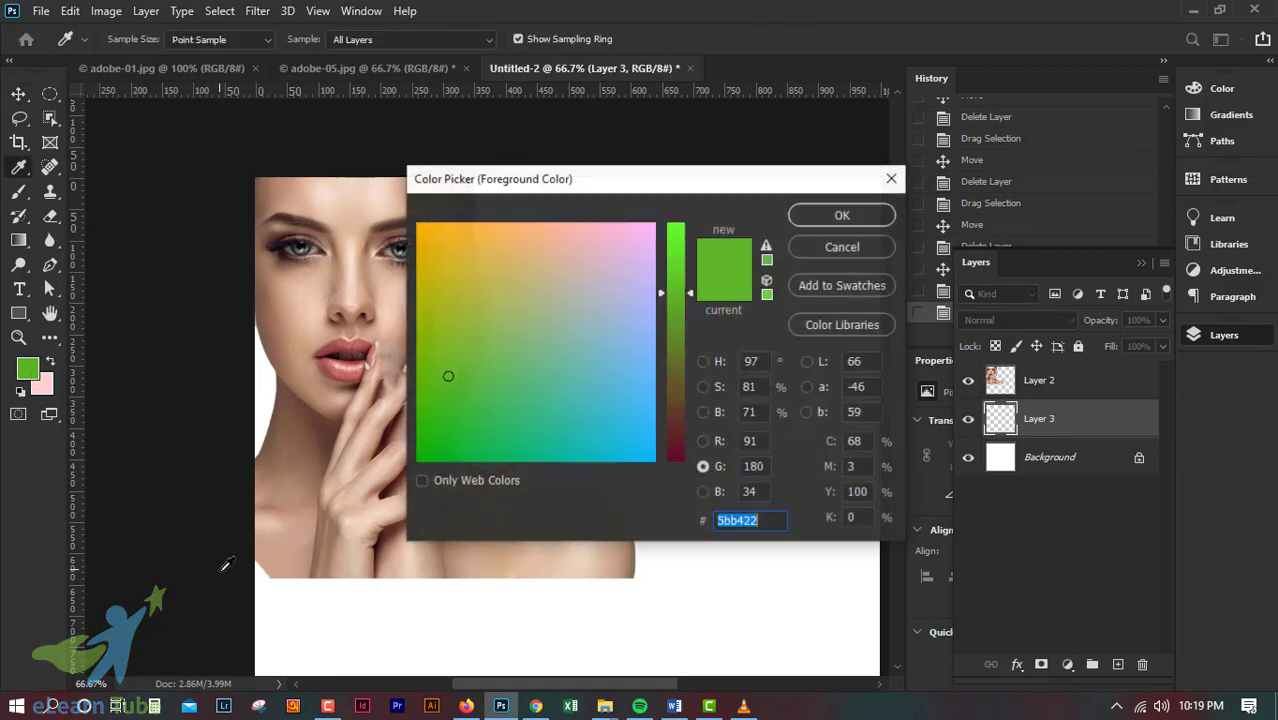
pyautogui.click(842, 247)
pyautogui.click(28, 370)
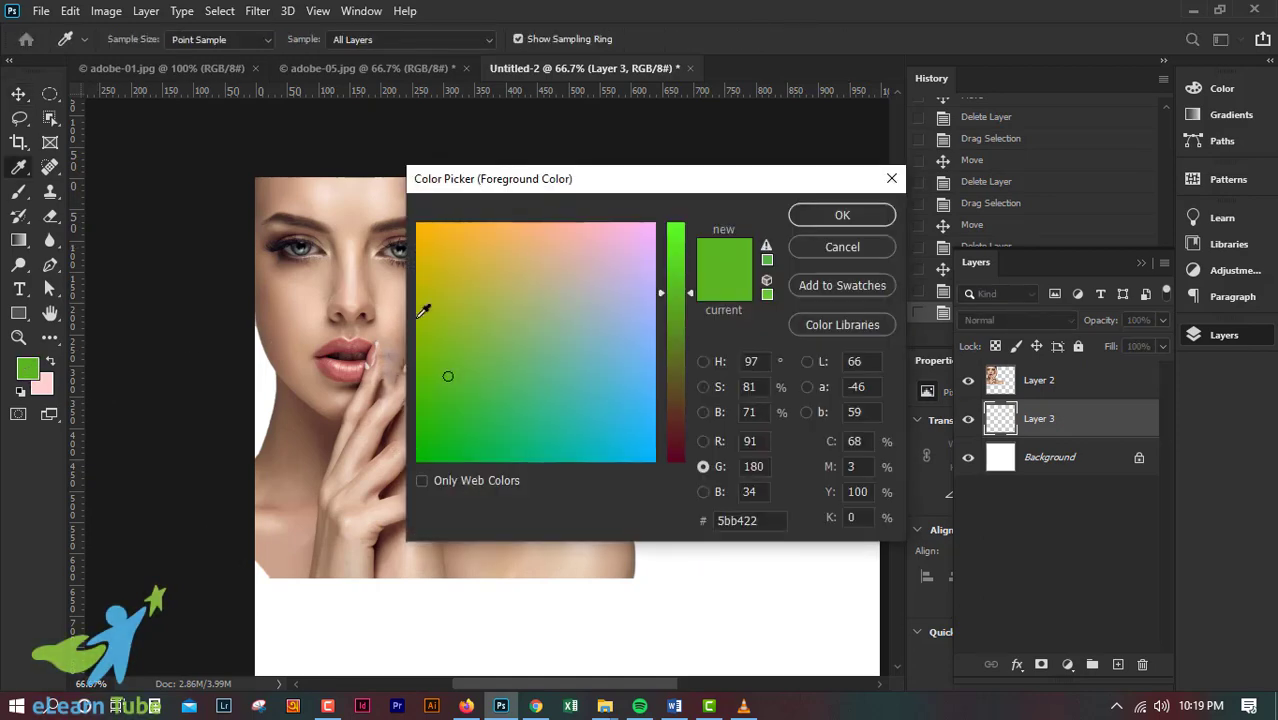
pyautogui.moveTo(539, 255)
pyautogui.mouseDown()
pyautogui.moveTo(588, 214)
pyautogui.moveTo(612, 222)
pyautogui.mouseUp()
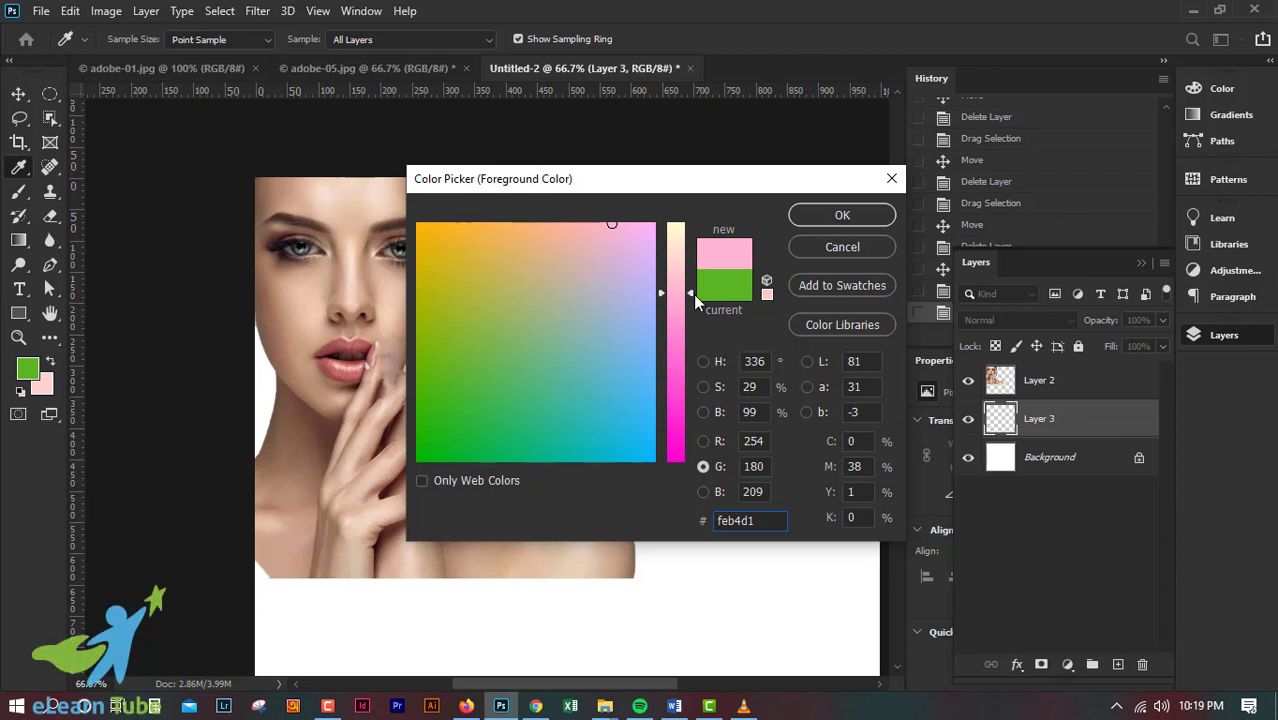
pyautogui.moveTo(693, 294); pyautogui.dragTo(700, 357)
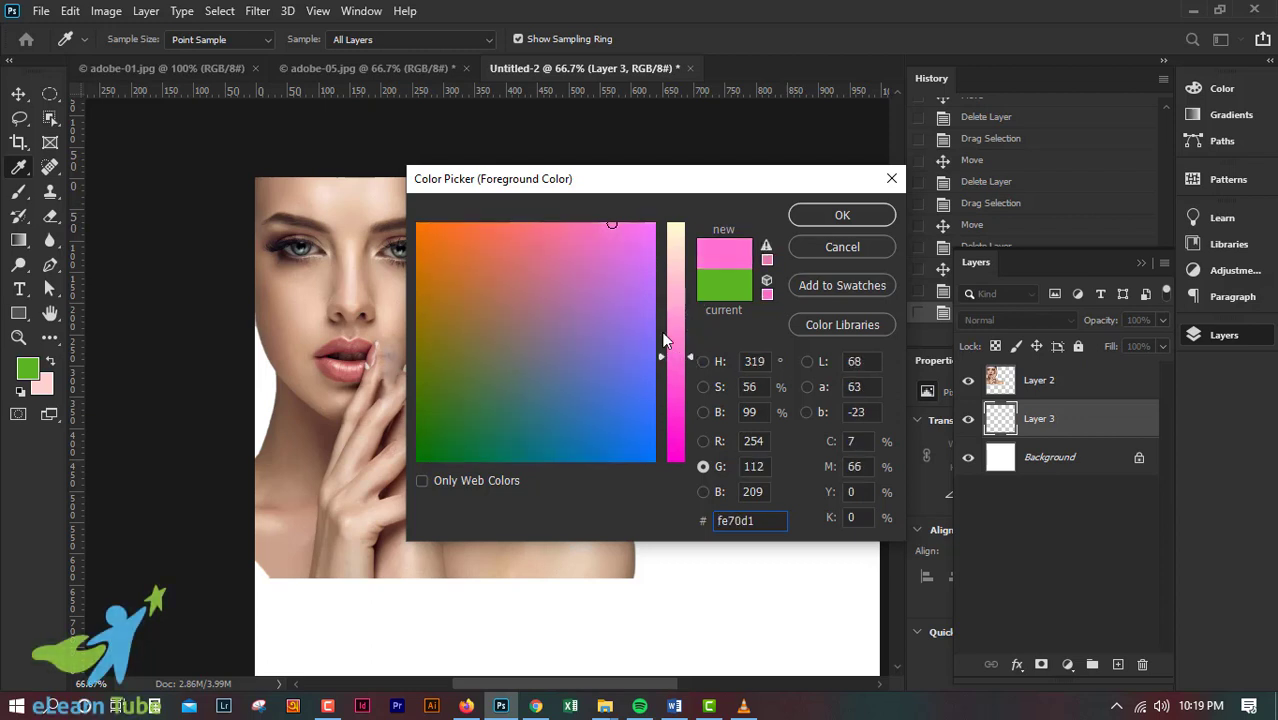
pyautogui.moveTo(603, 229); pyautogui.dragTo(574, 224)
pyautogui.click(842, 217)
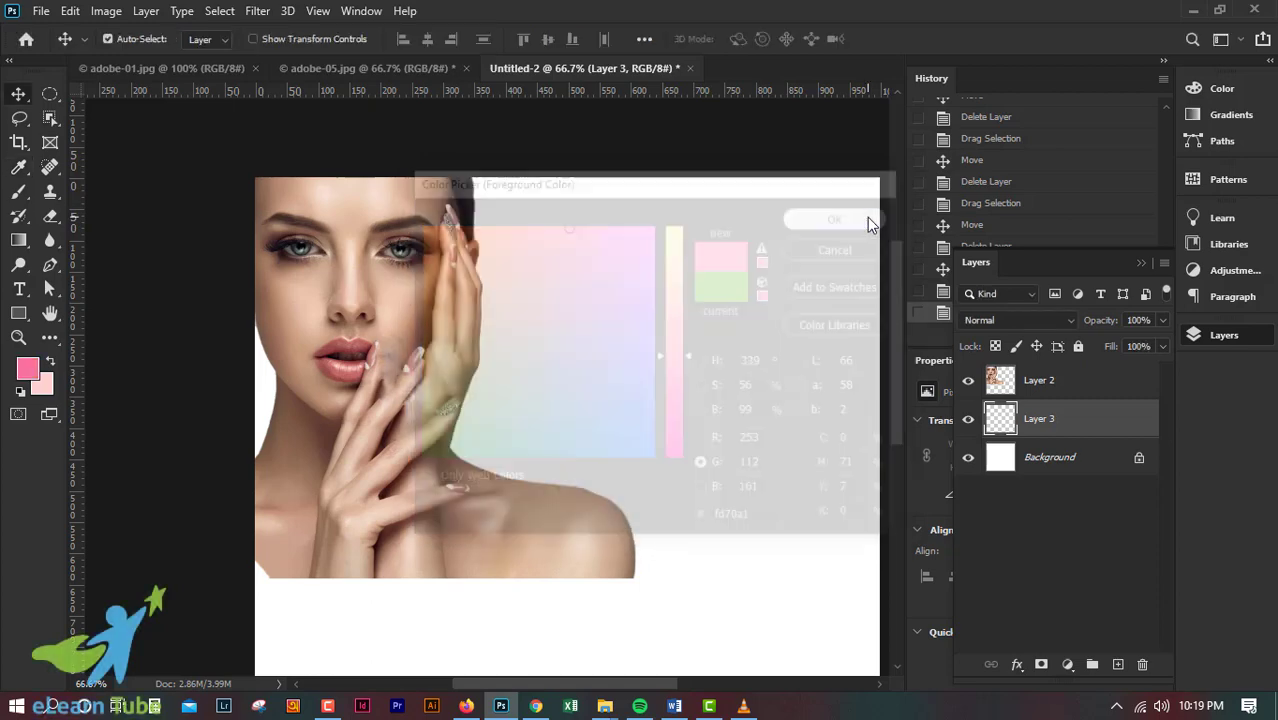
pyautogui.hotkey('ctrl', 'BackSpace')
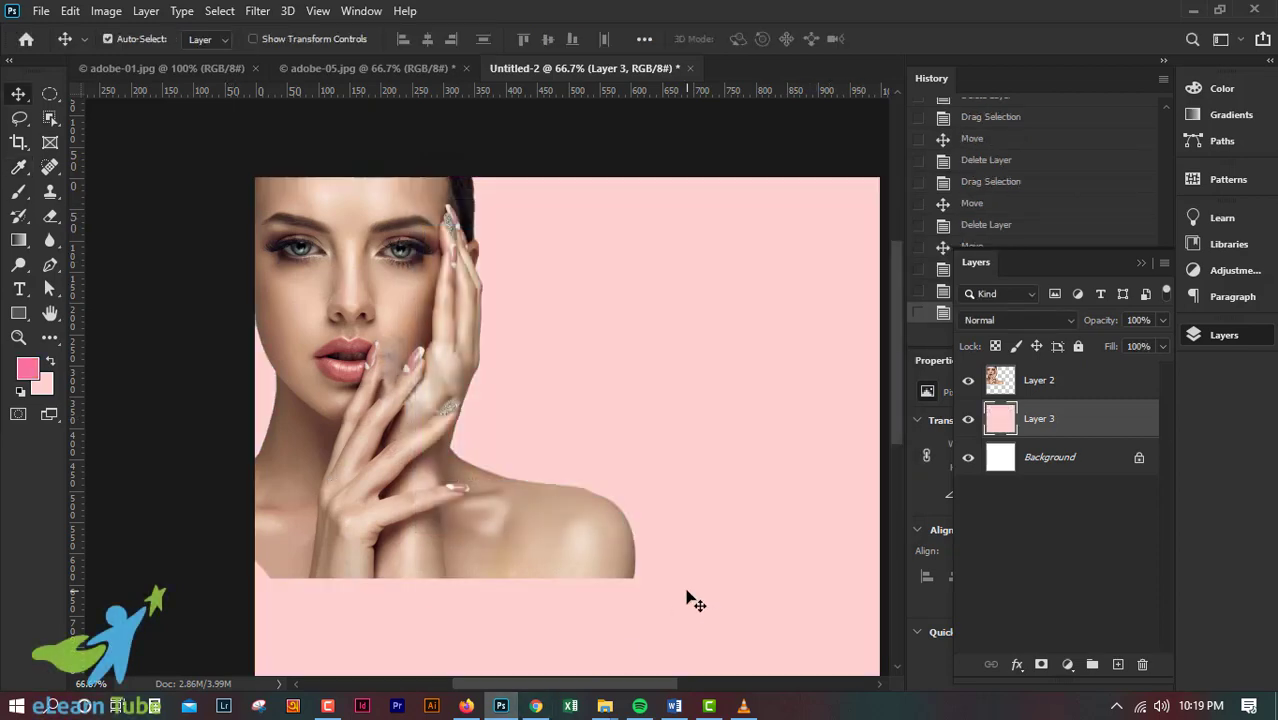
# Examine the woman cutout's edge against the light pink fill from hair to shoulder at 630% and 200%, then at full view.
pyautogui.scroll(-1, 686, 597)
pyautogui.scroll(2, 687, 594)
pyautogui.press('z')
pyautogui.moveTo(492, 268); pyautogui.dragTo(494, 348)
pyautogui.press('v')
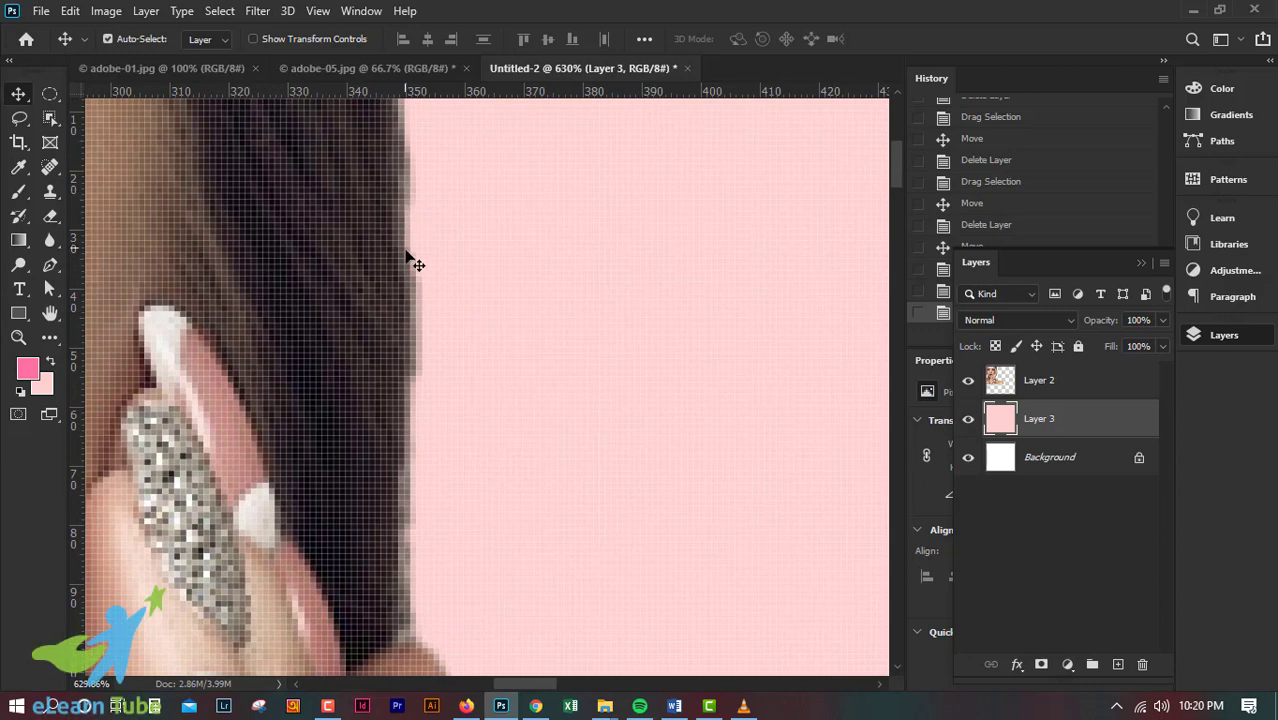
pyautogui.scroll(-10, 437, 512)
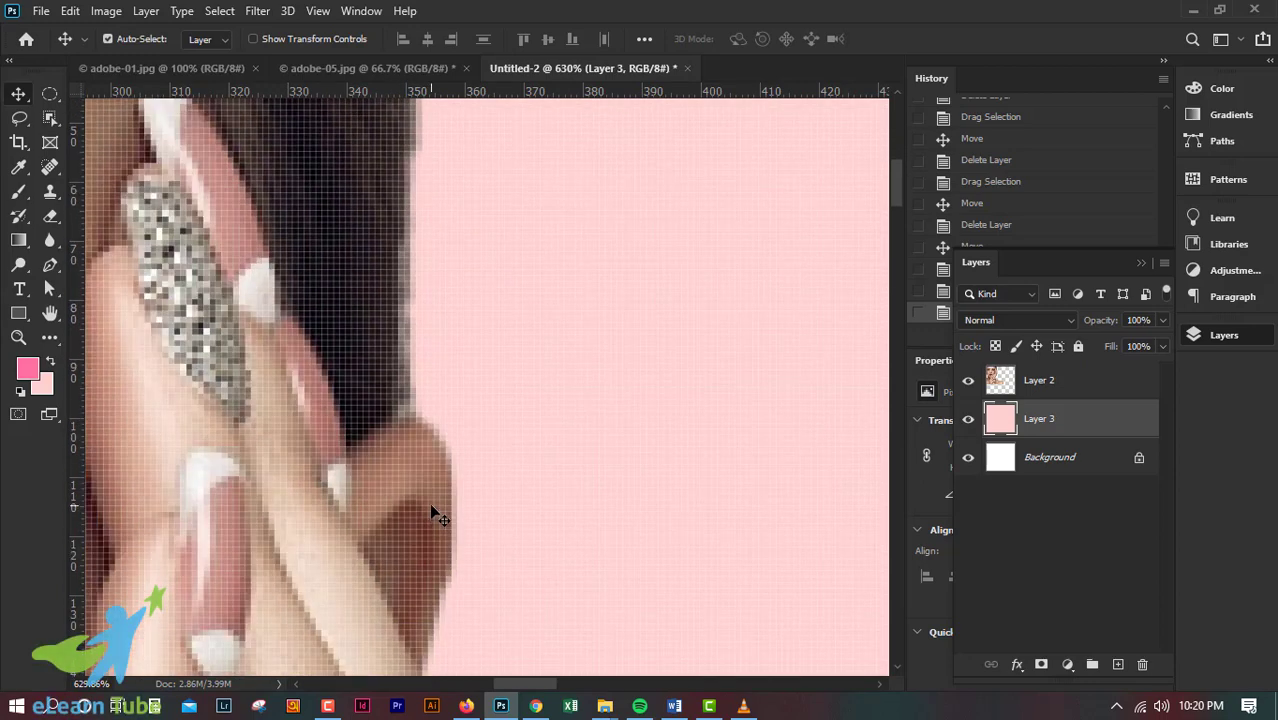
pyautogui.scroll(-3, 449, 460)
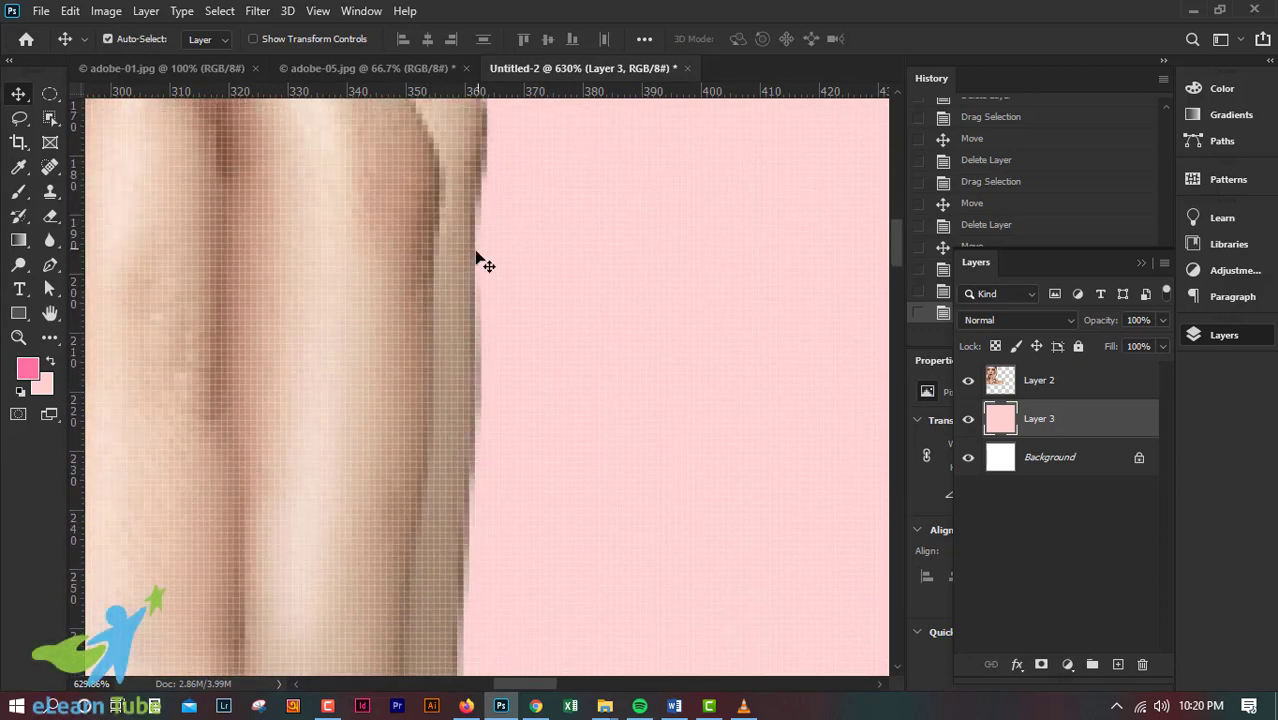
pyautogui.scroll(-6, 480, 535)
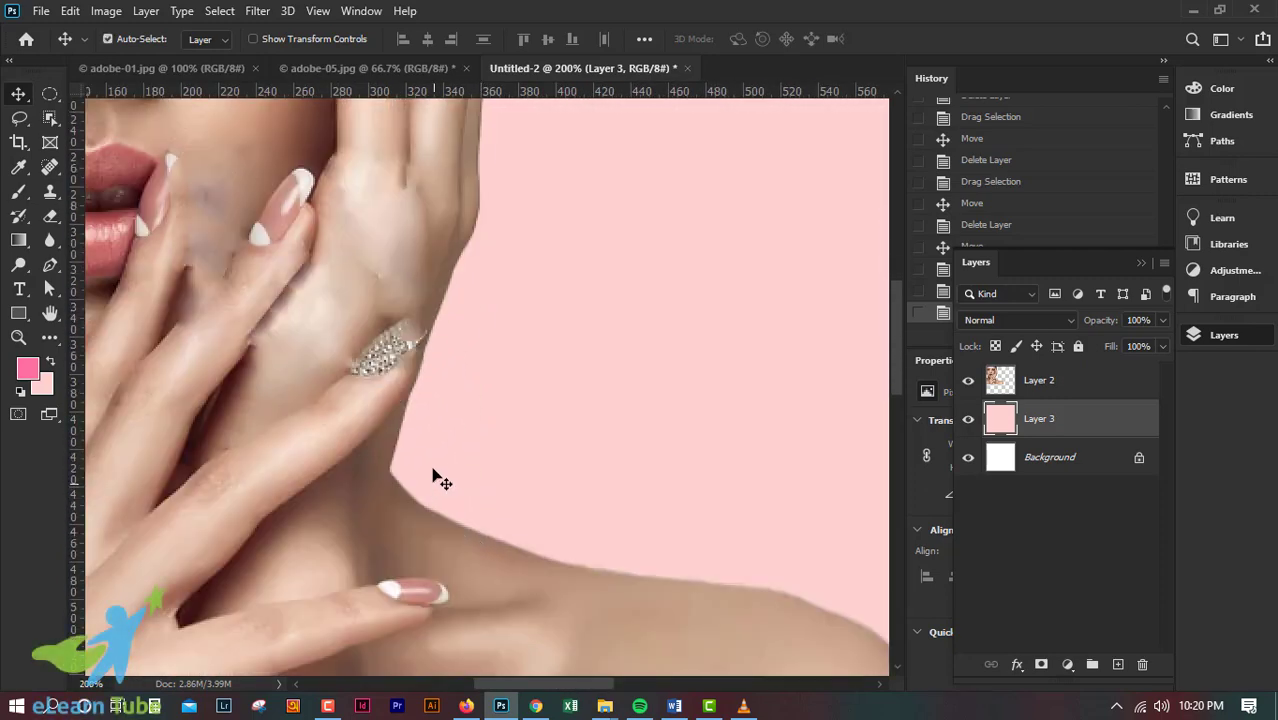
pyautogui.scroll(-8, 424, 444)
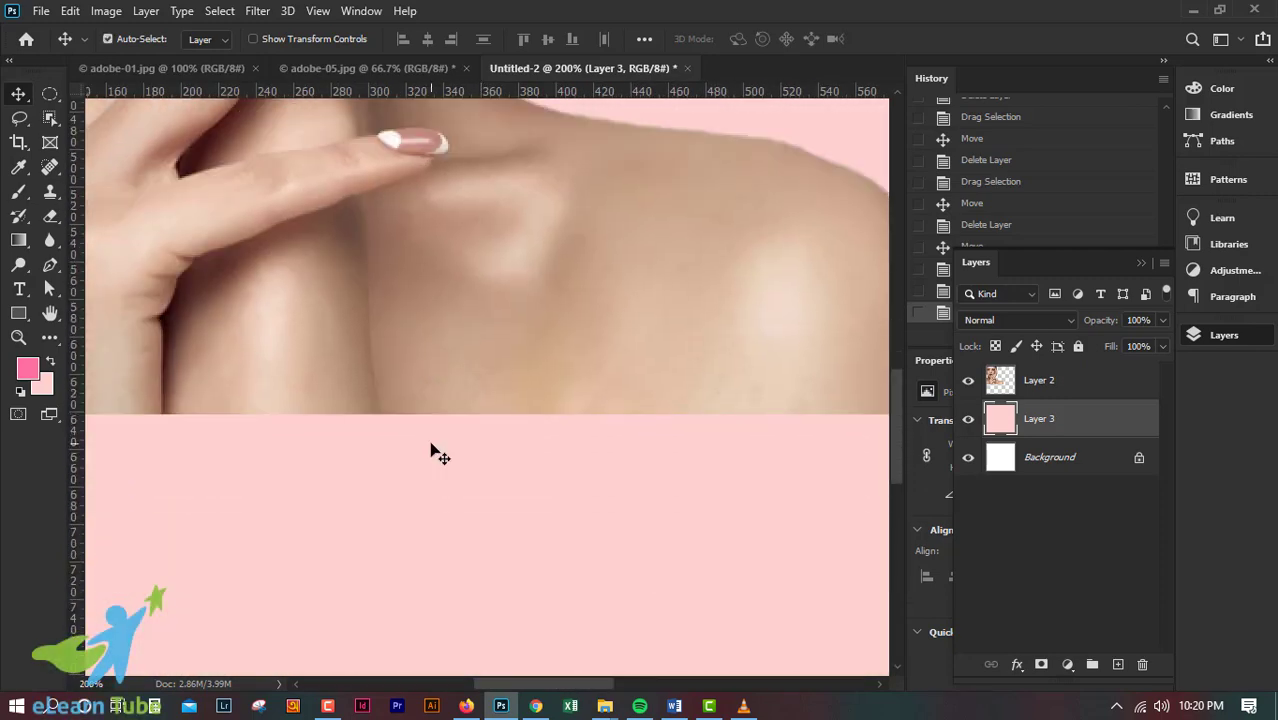
pyautogui.hotkey('ctrl', '-')
pyautogui.hotkey('ctrl', '-')
pyautogui.hotkey('ctrl', '-')
pyautogui.hotkey('ctrl', '-')
pyautogui.hotkey('ctrl', '+')
pyautogui.hotkey('ctrl', '+')
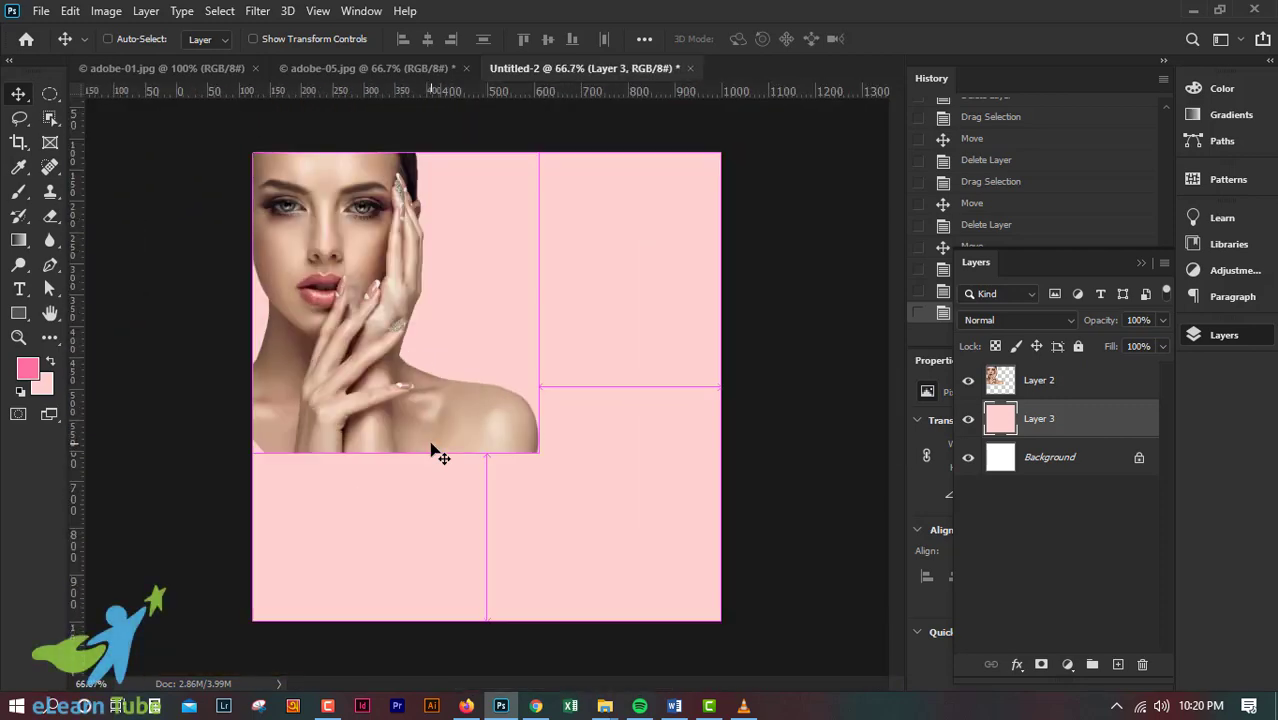
pyautogui.scroll(1, 431, 447)
pyautogui.scroll(1, 433, 442)
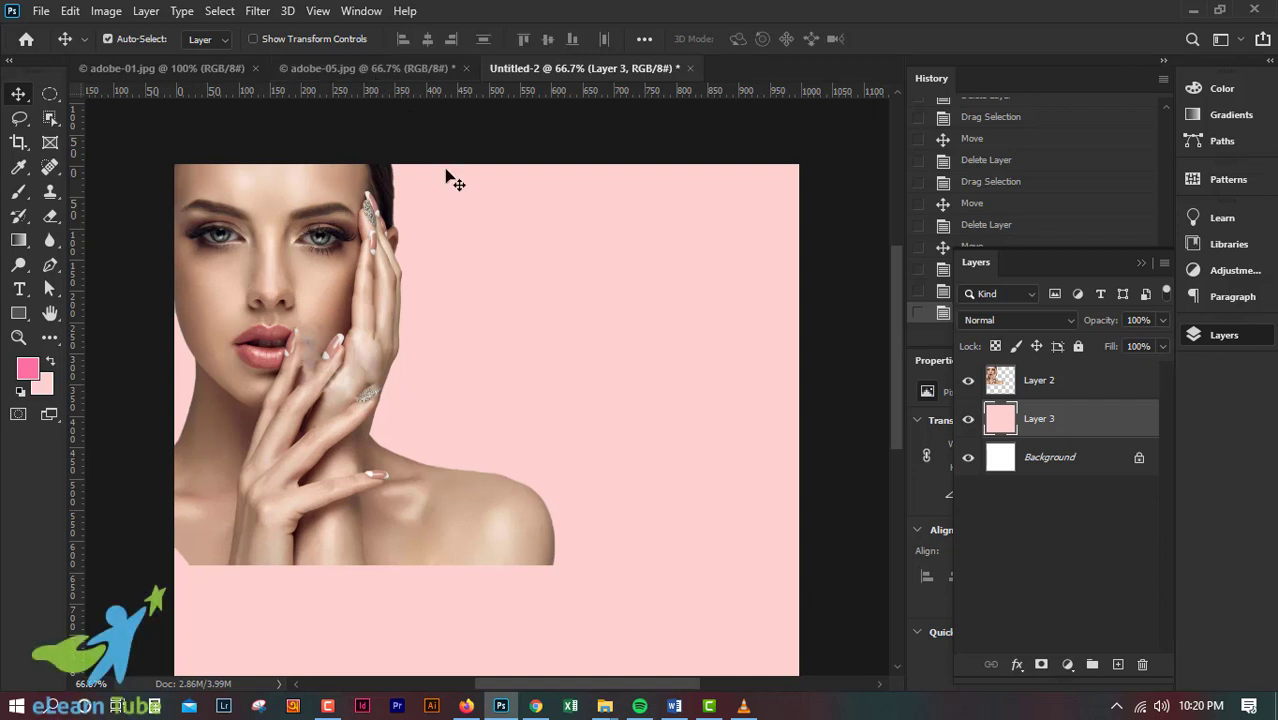
# Feather the existing selection of the woman in adobe-05.jpg with a 2-pixel radius.
pyautogui.click(407, 72)
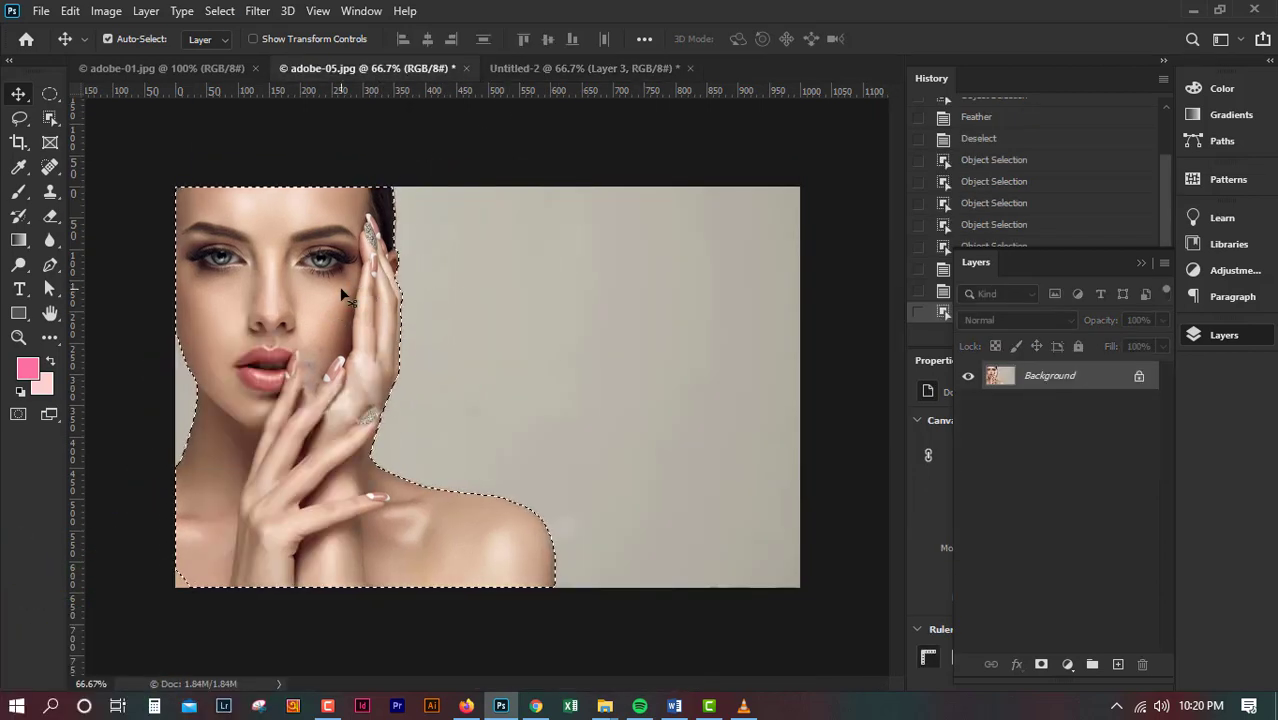
pyautogui.click(51, 95)
pyautogui.click(54, 114)
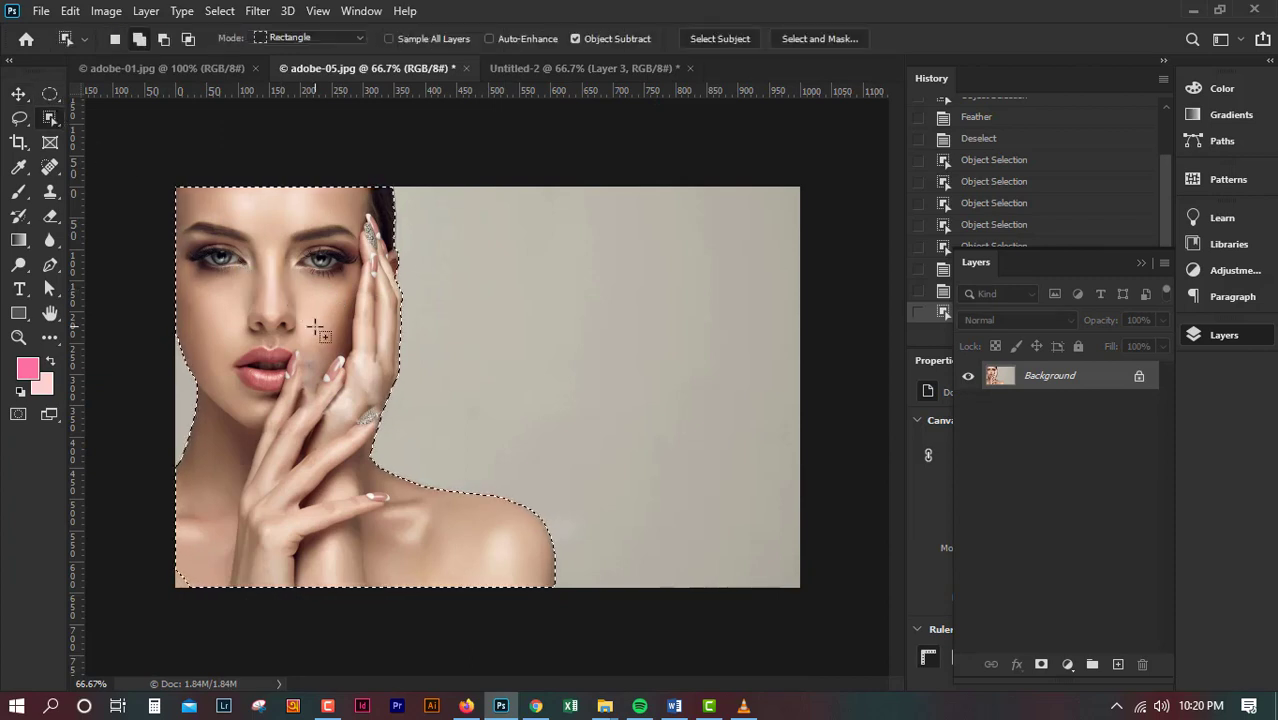
pyautogui.rightClick(289, 302)
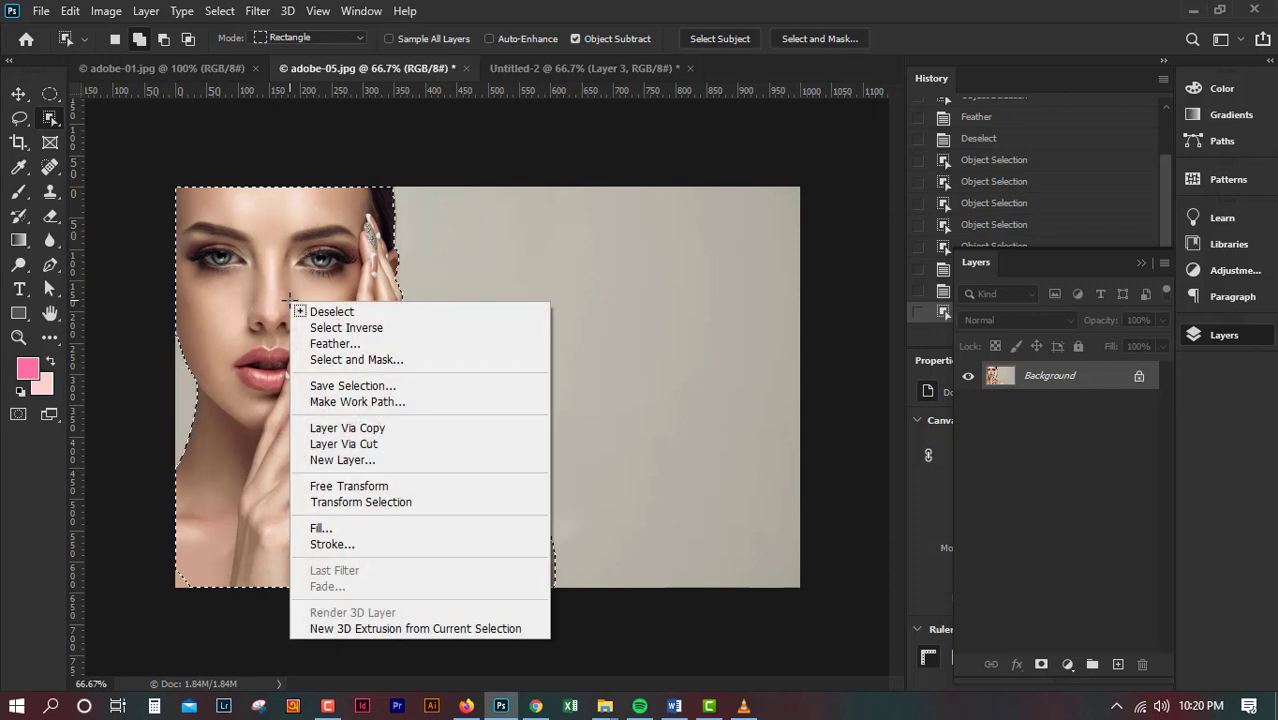
pyautogui.click(318, 340)
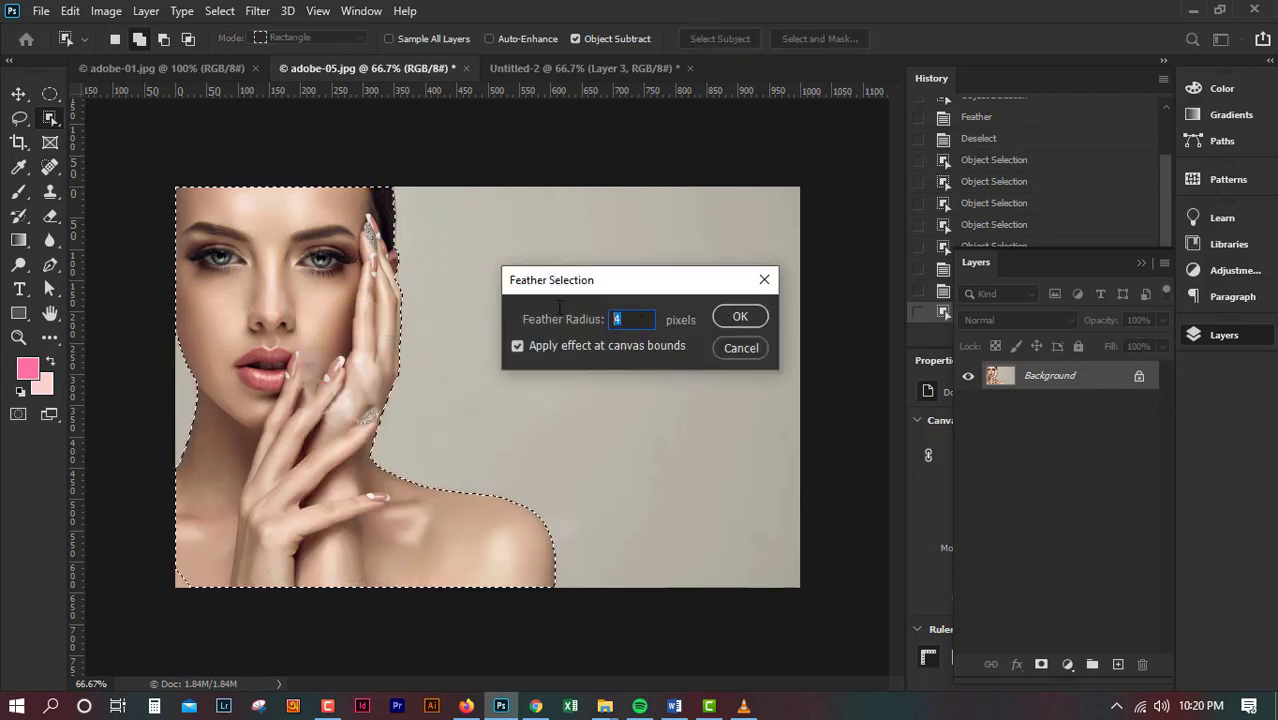
pyautogui.click(741, 316)
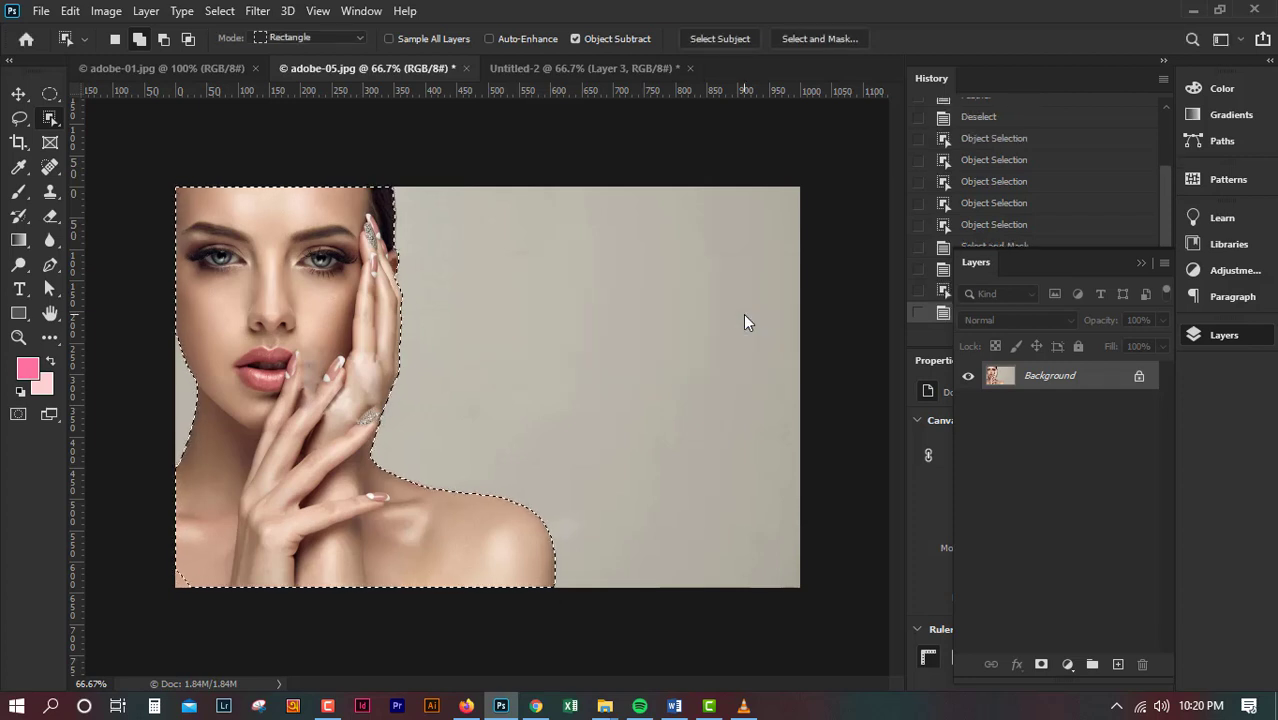
# Copy the feathered woman selection into Untitled-2 and place it beside the unfeathered cutout.
pyautogui.click(20, 95)
pyautogui.moveTo(297, 408); pyautogui.dragTo(563, 183)
pyautogui.moveTo(577, 249); pyautogui.dragTo(579, 257)
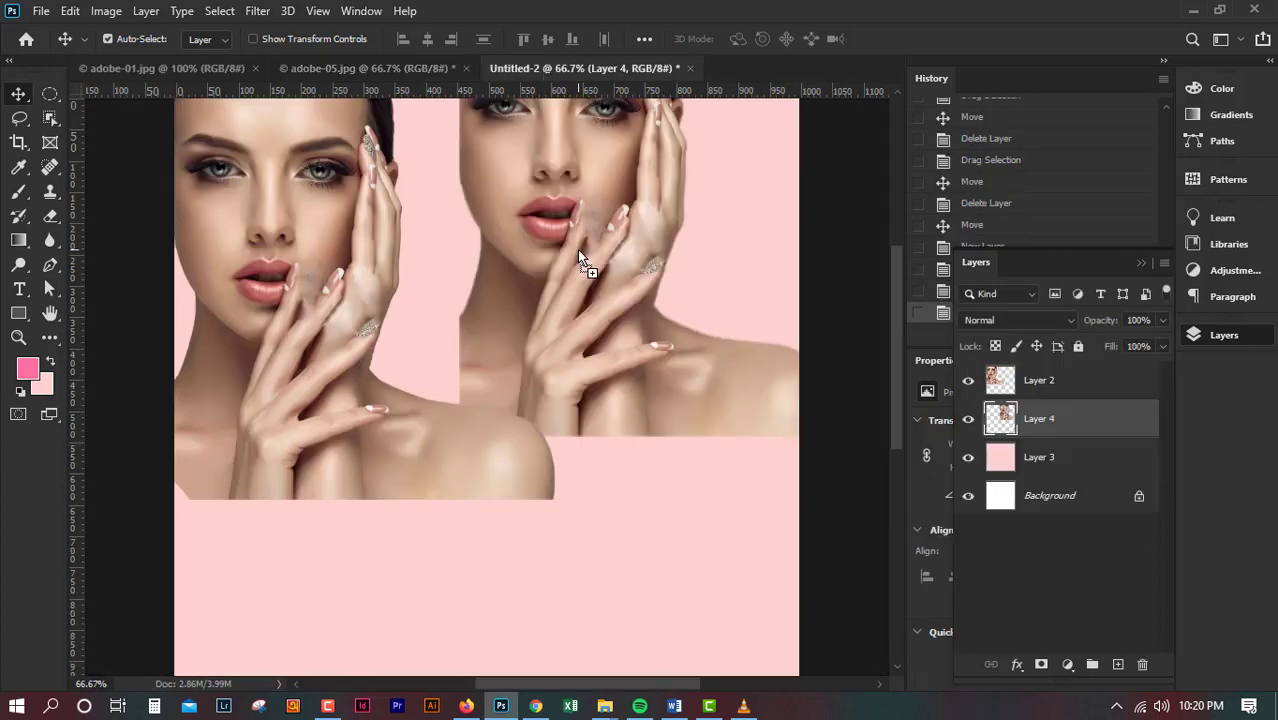
pyautogui.scroll(1, 220, 214)
# Scale the unfeathered woman cutout proportionally to about 60%, keeping it at the canvas's top-left corner.
pyautogui.click(218, 296)
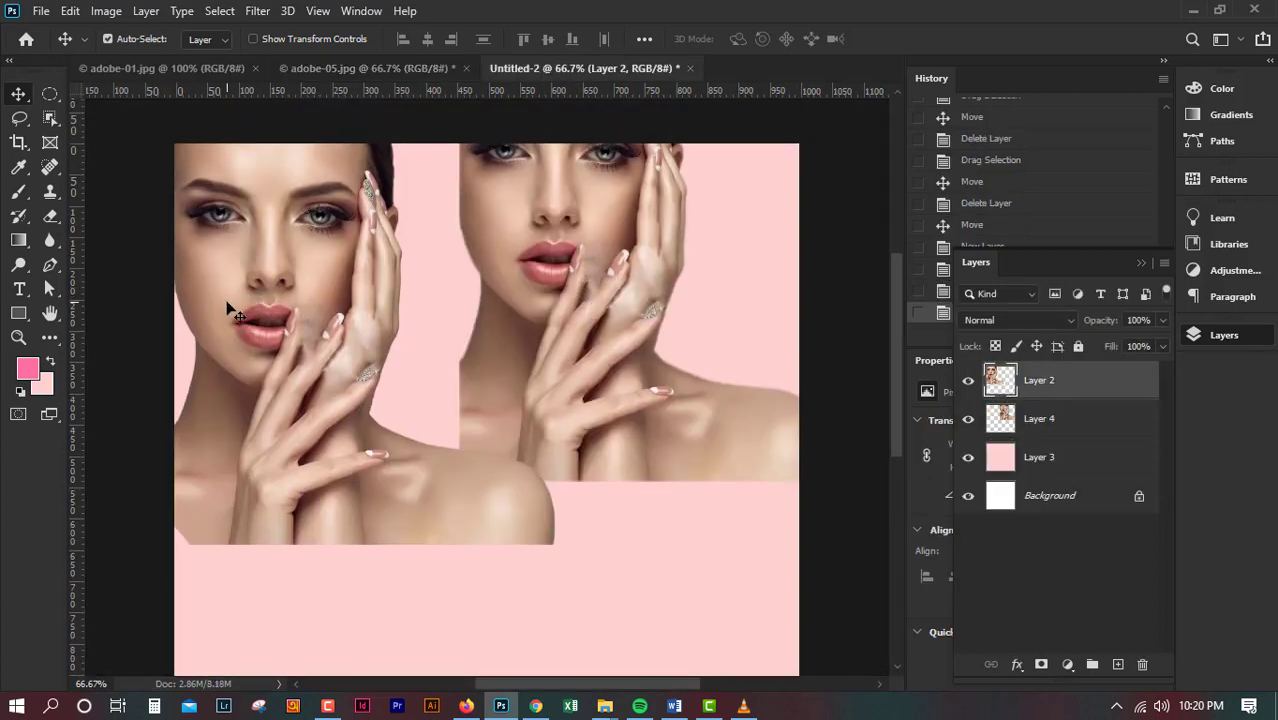
pyautogui.hotkey('ctrl', 't')
pyautogui.moveTo(554, 545); pyautogui.dragTo(362, 419)
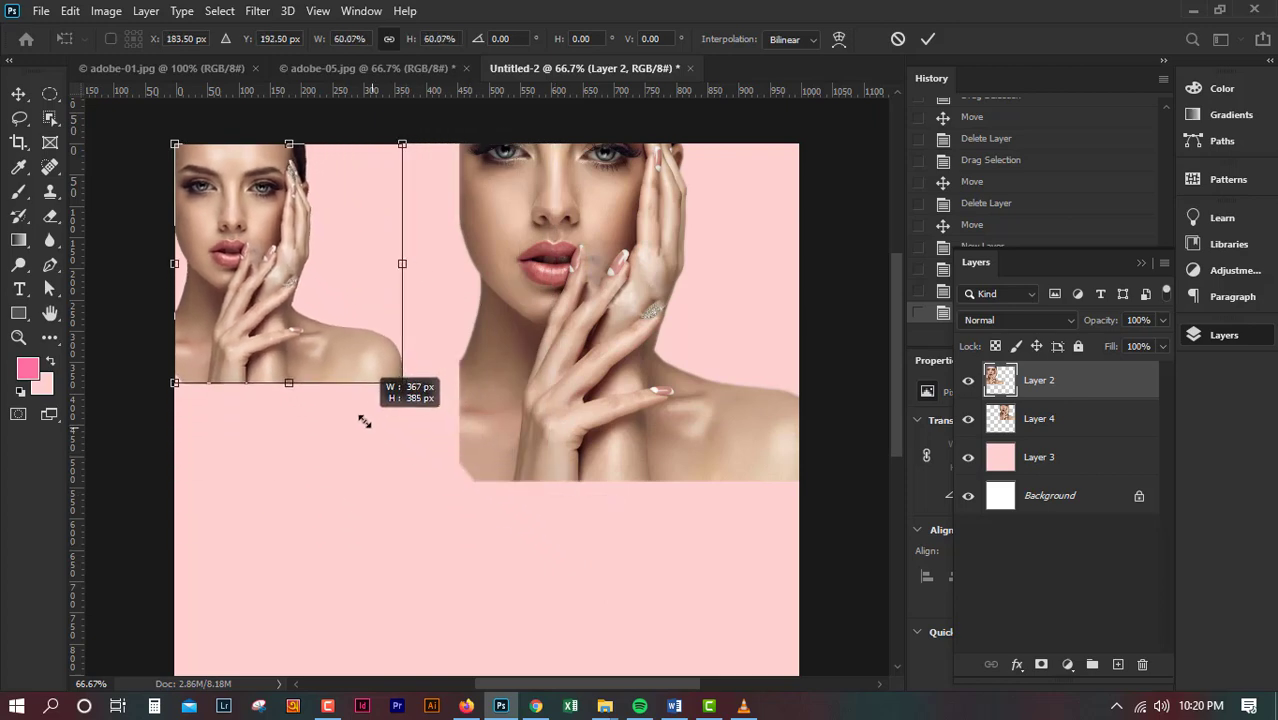
pyautogui.click(926, 39)
# Align the feathered cutout with the canvas's top edge and scale it down to match the unfeathered one beside it.
pyautogui.moveTo(583, 319); pyautogui.dragTo(545, 381)
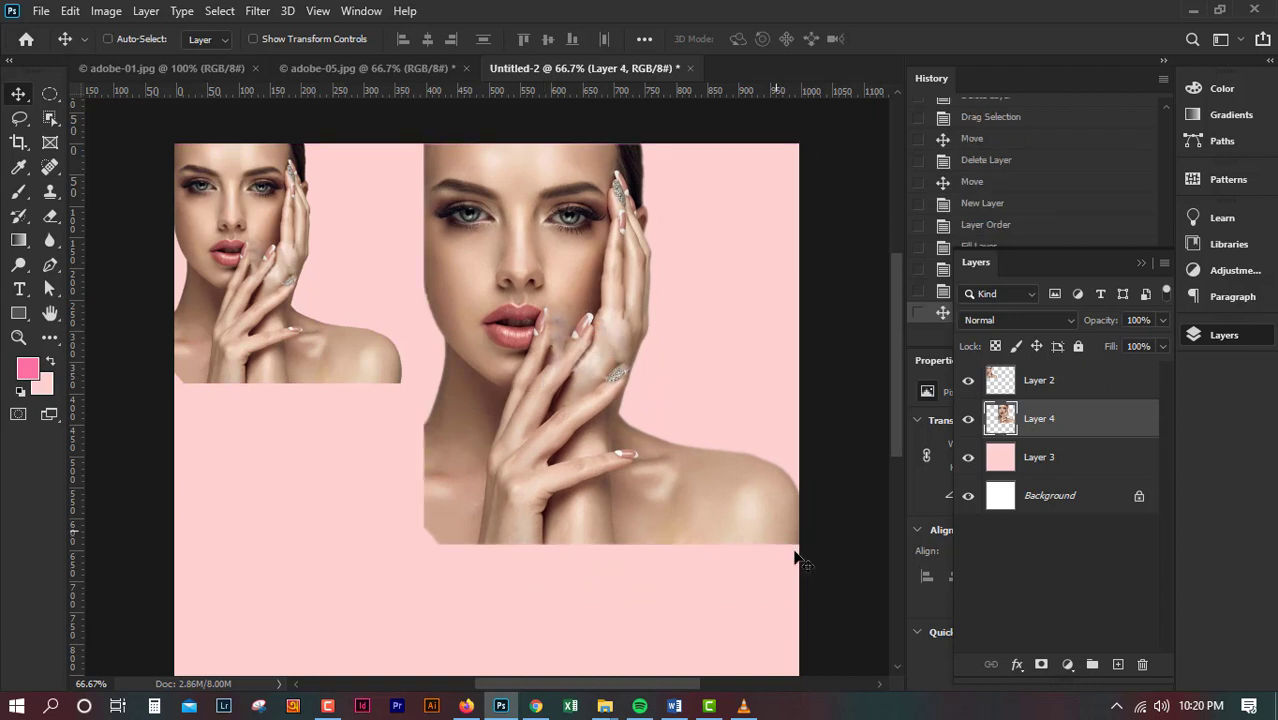
pyautogui.hotkey('ctrl', 't')
pyautogui.moveTo(799, 545); pyautogui.dragTo(626, 409)
pyautogui.press('Return')
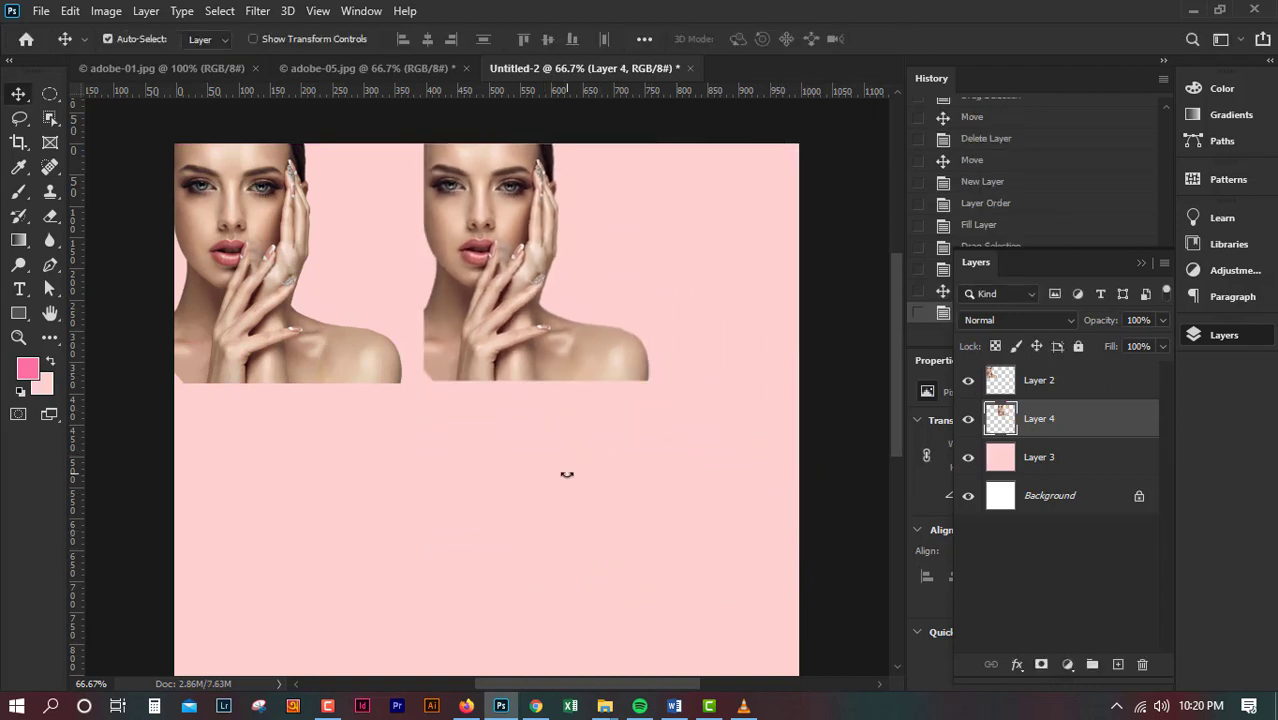
# Compare the shoulder, hand and face edges of the unfeathered and 2-pixel feathered cutouts at 200% magnification.
pyautogui.hotkey('ctrl', '+')
pyautogui.hotkey('ctrl', '+')
pyautogui.scroll(2, 566, 483)
pyautogui.hscroll(-10, 459, 480)
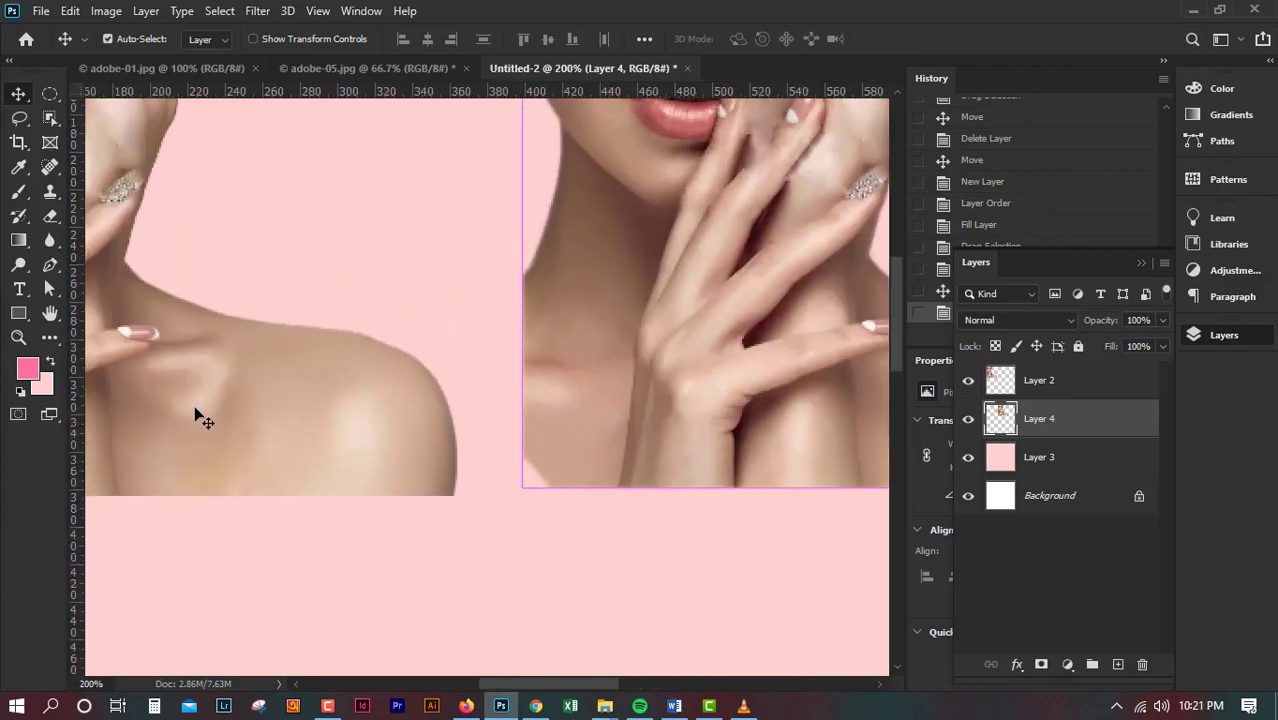
pyautogui.scroll(5, 322, 240)
pyautogui.hscroll(10, 315, 255)
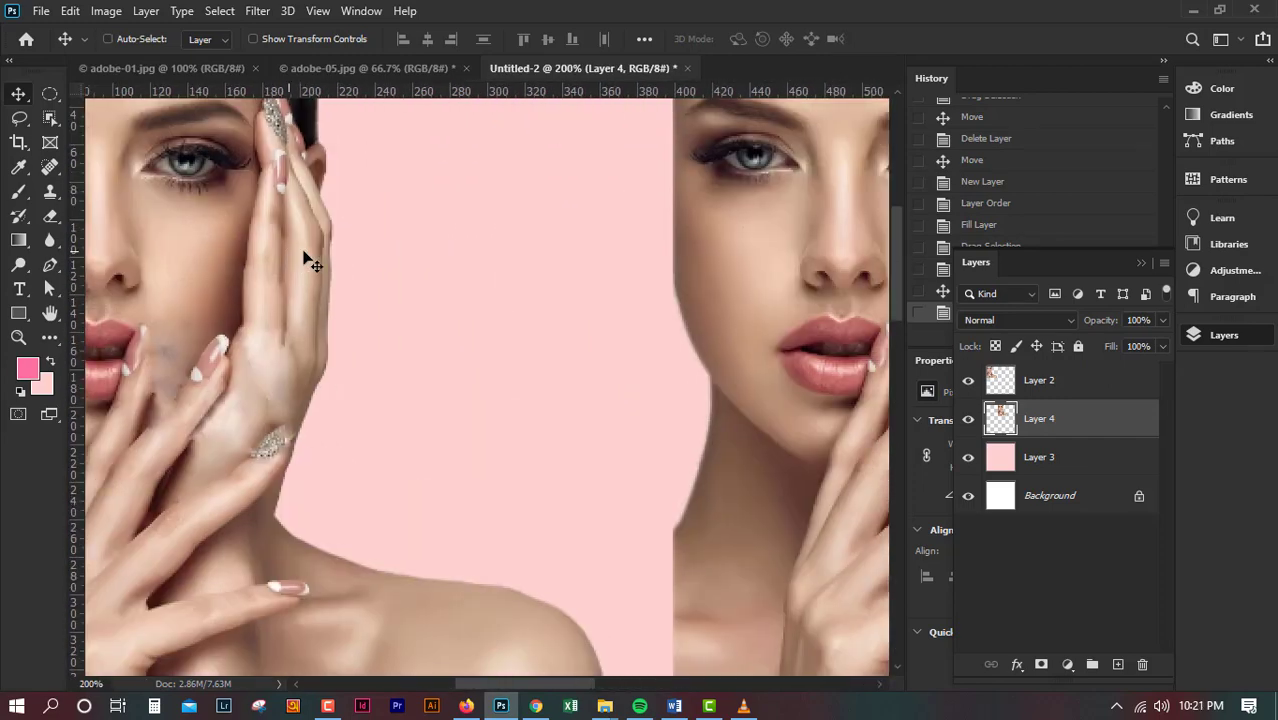
pyautogui.hscroll(3, 340, 255)
pyautogui.scroll(-4, 499, 286)
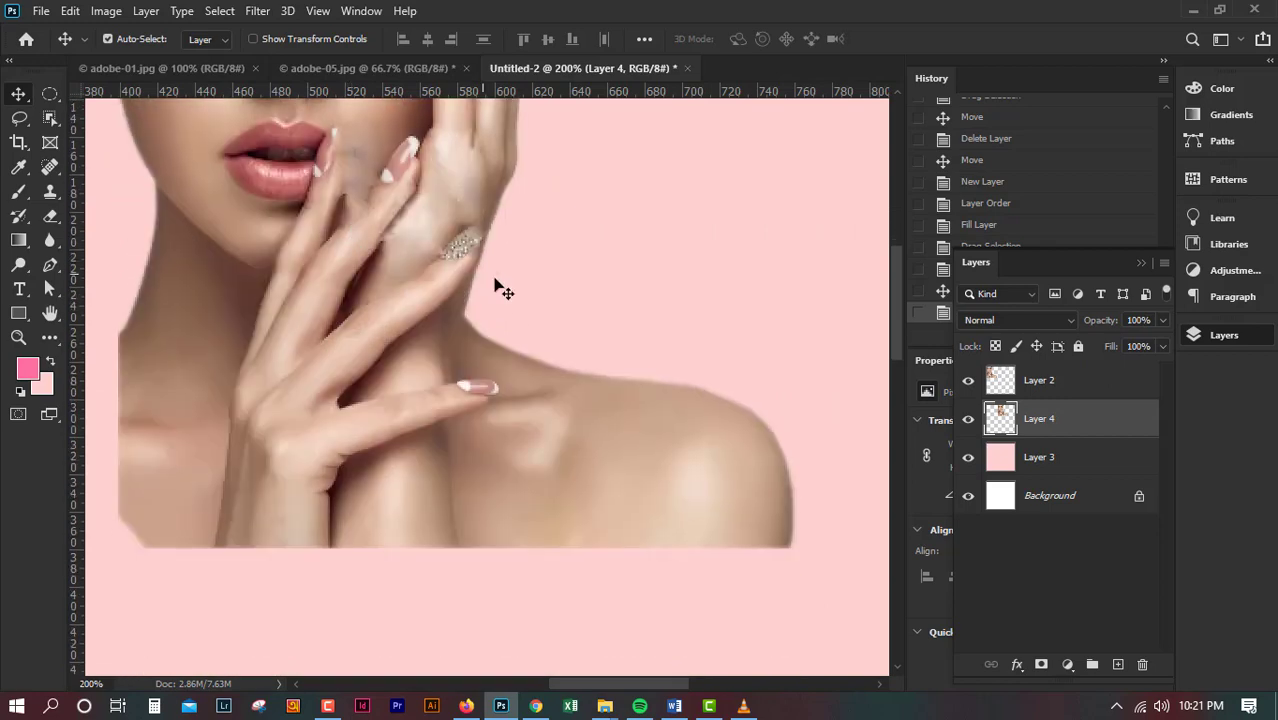
pyautogui.scroll(3, 602, 317)
pyautogui.scroll(2, 609, 319)
pyautogui.hscroll(-12, 609, 319)
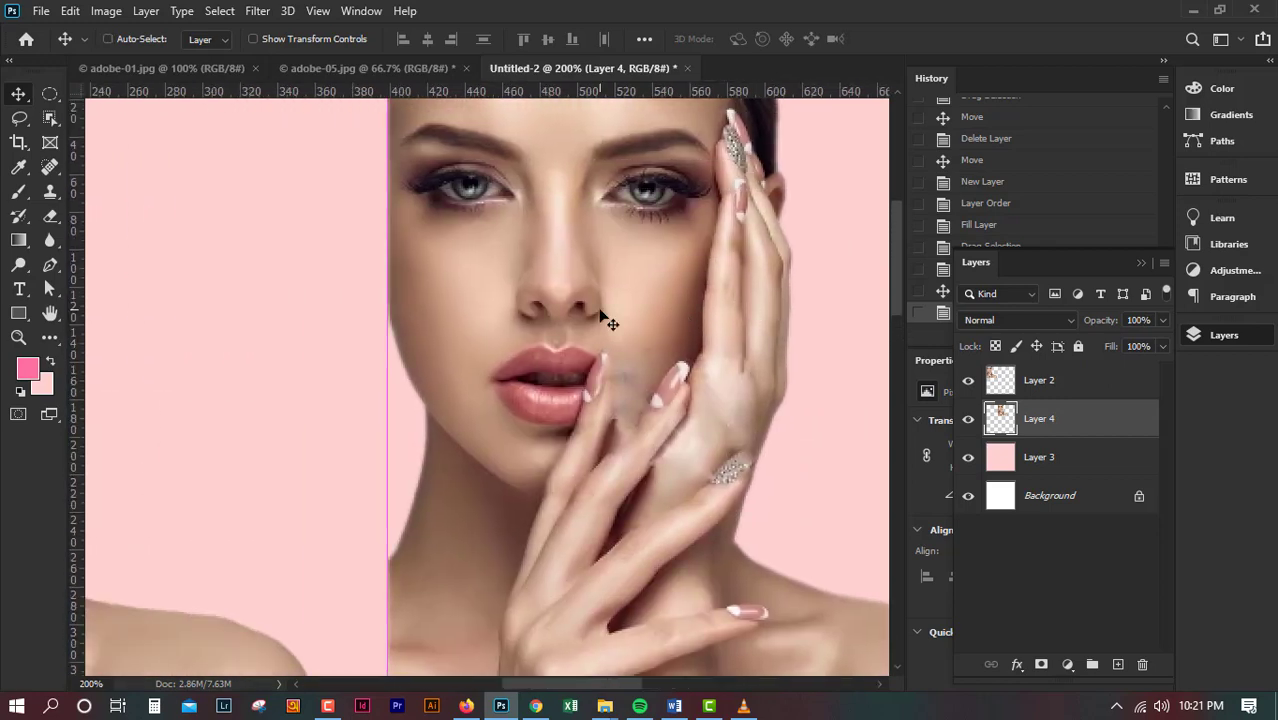
pyautogui.scroll(3, 609, 319)
pyautogui.scroll(1, 609, 319)
# Examine the hair, ear and hand edges of both cutouts at about 260% and 358% magnification.
pyautogui.press('z')
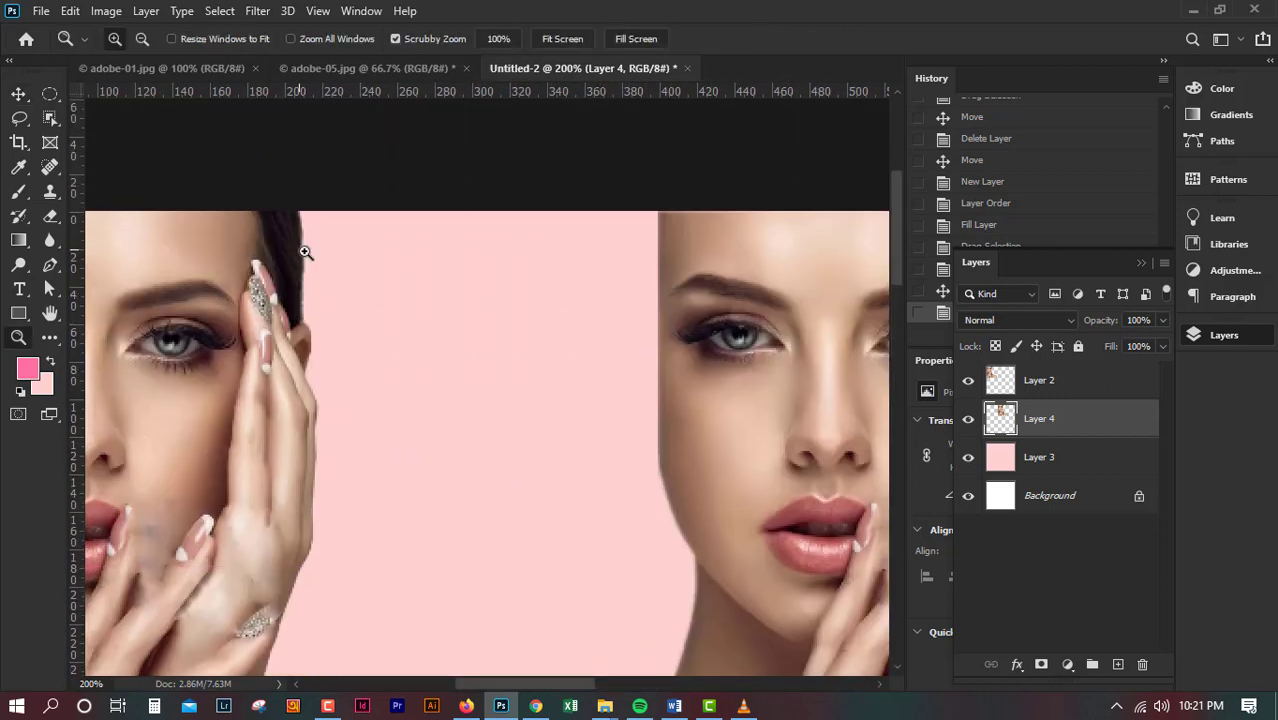
pyautogui.moveTo(302, 251)
pyautogui.mouseDown()
pyautogui.moveTo(508, 331)
pyautogui.moveTo(366, 256)
pyautogui.moveTo(318, 254)
pyautogui.mouseUp()
pyautogui.press('v')
pyautogui.hscroll(12, 708, 335)
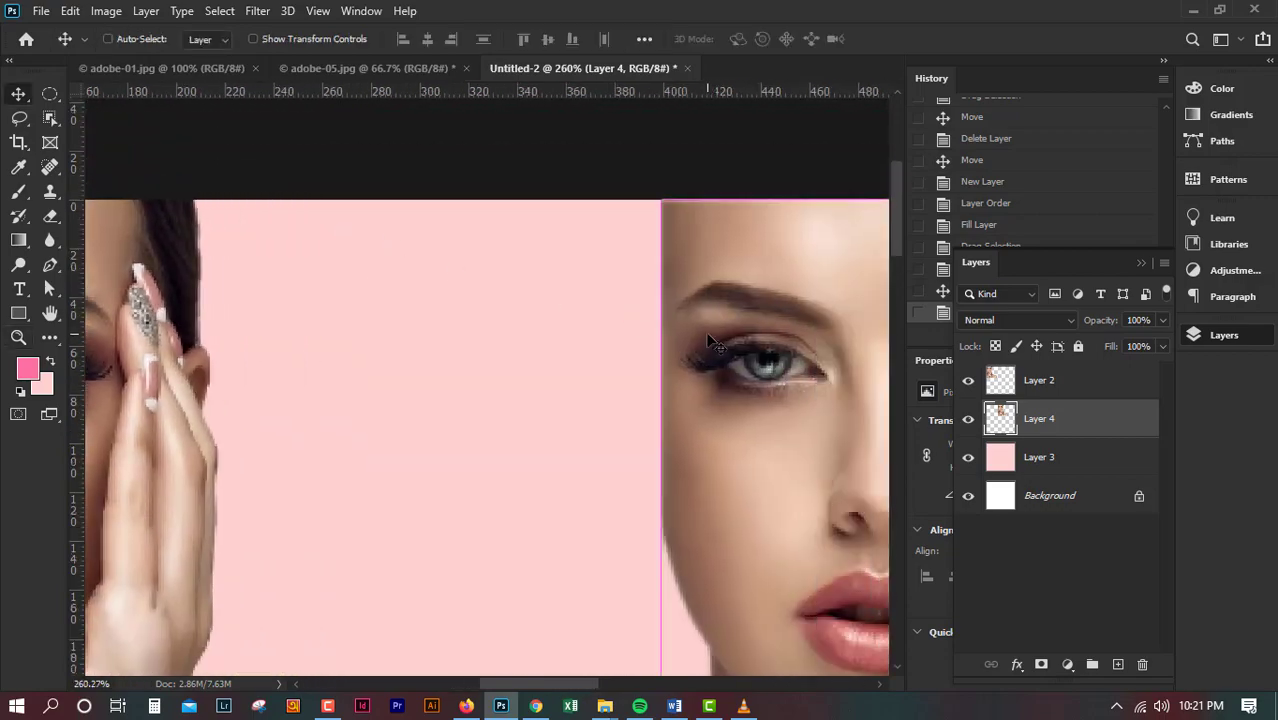
pyautogui.hscroll(2, 722, 355)
pyautogui.press('z')
pyautogui.moveTo(679, 305); pyautogui.dragTo(665, 331)
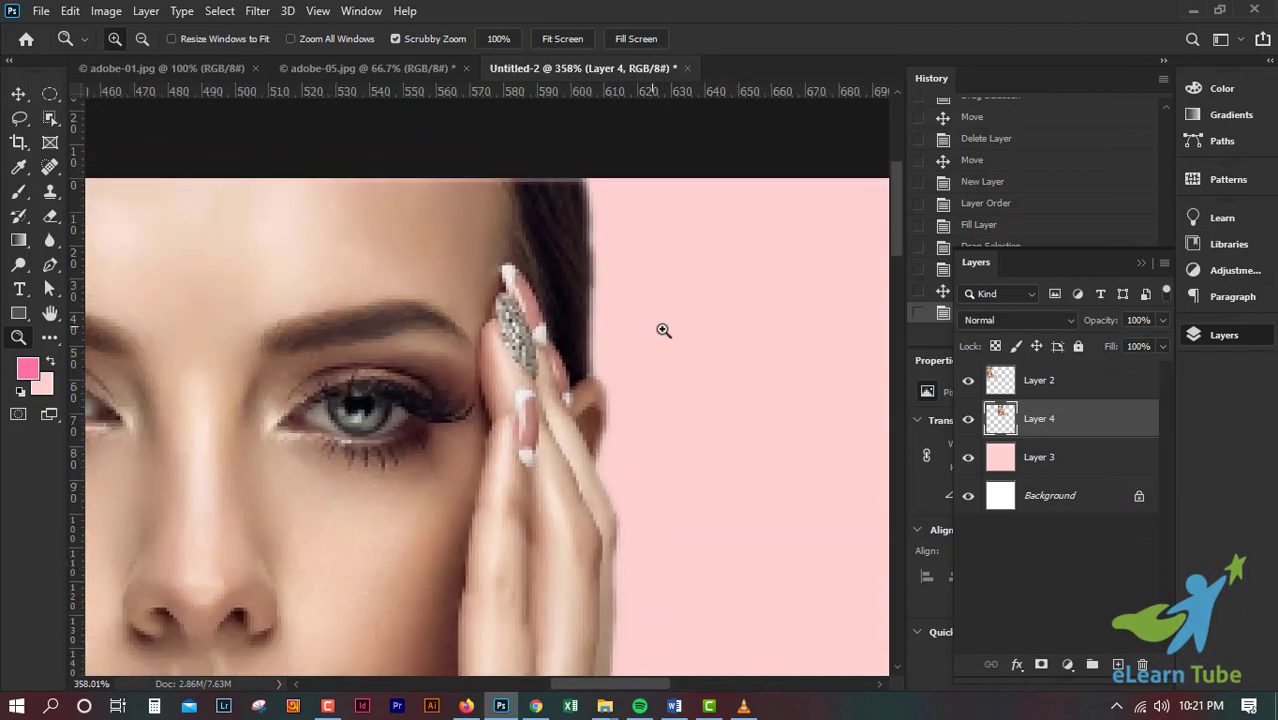
pyautogui.press('v')
pyautogui.scroll(-5, 696, 346)
pyautogui.scroll(-10, 555, 382)
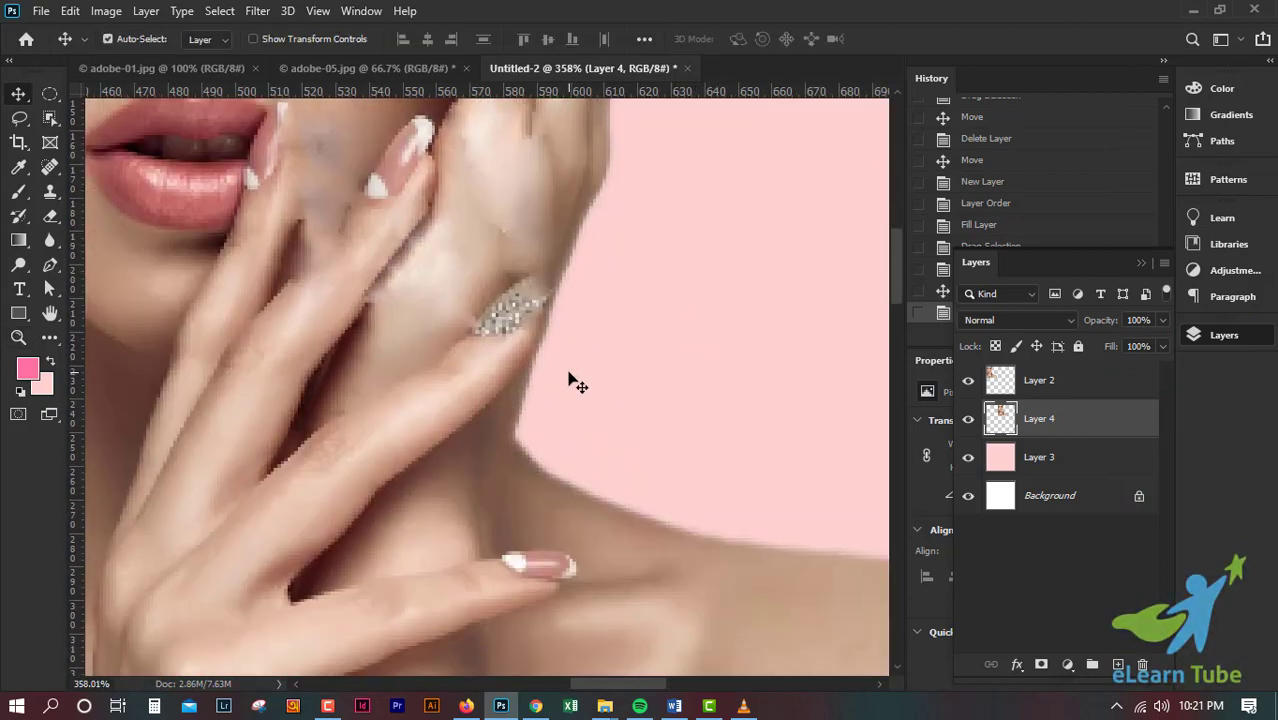
# Compare the two cutouts side by side at about 203% and at 100%.
pyautogui.press('z')
pyautogui.moveTo(559, 417); pyautogui.dragTo(719, 400)
pyautogui.press('v')
pyautogui.hscroll(-5, 630, 462)
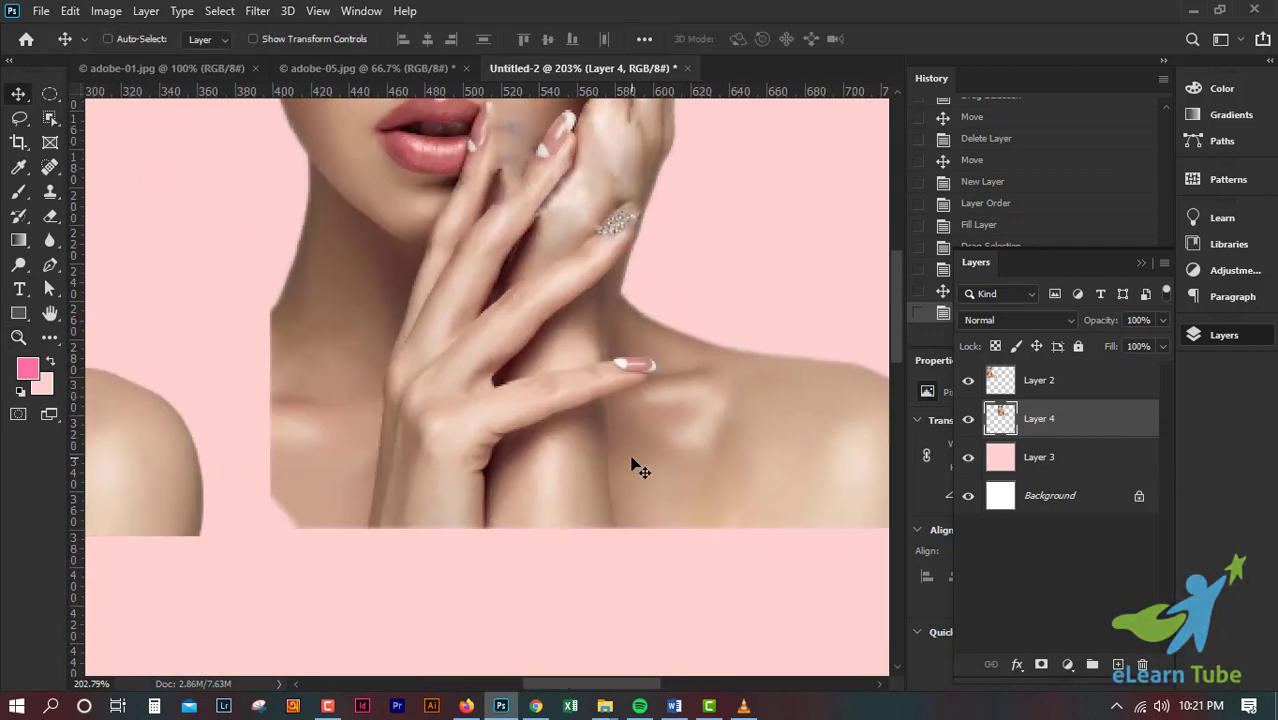
pyautogui.hscroll(3, 715, 398)
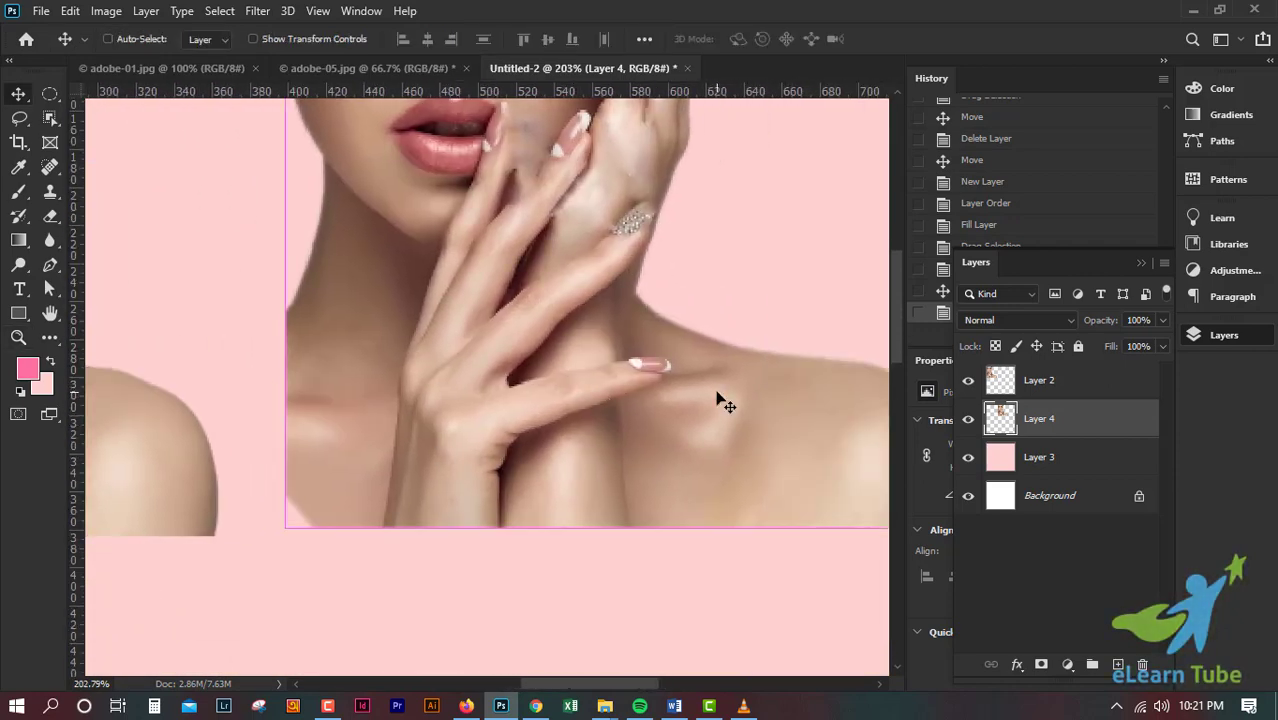
pyautogui.hotkey('ctrl', '1')
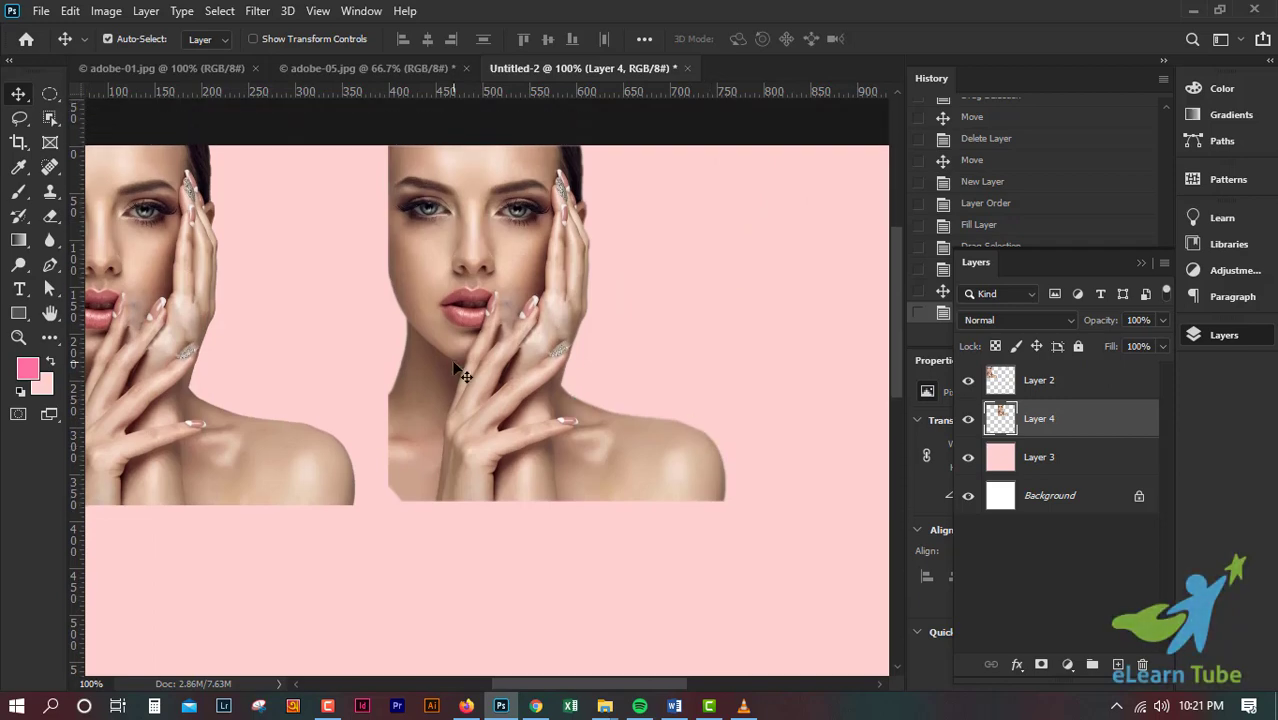
pyautogui.hscroll(-3, 518, 283)
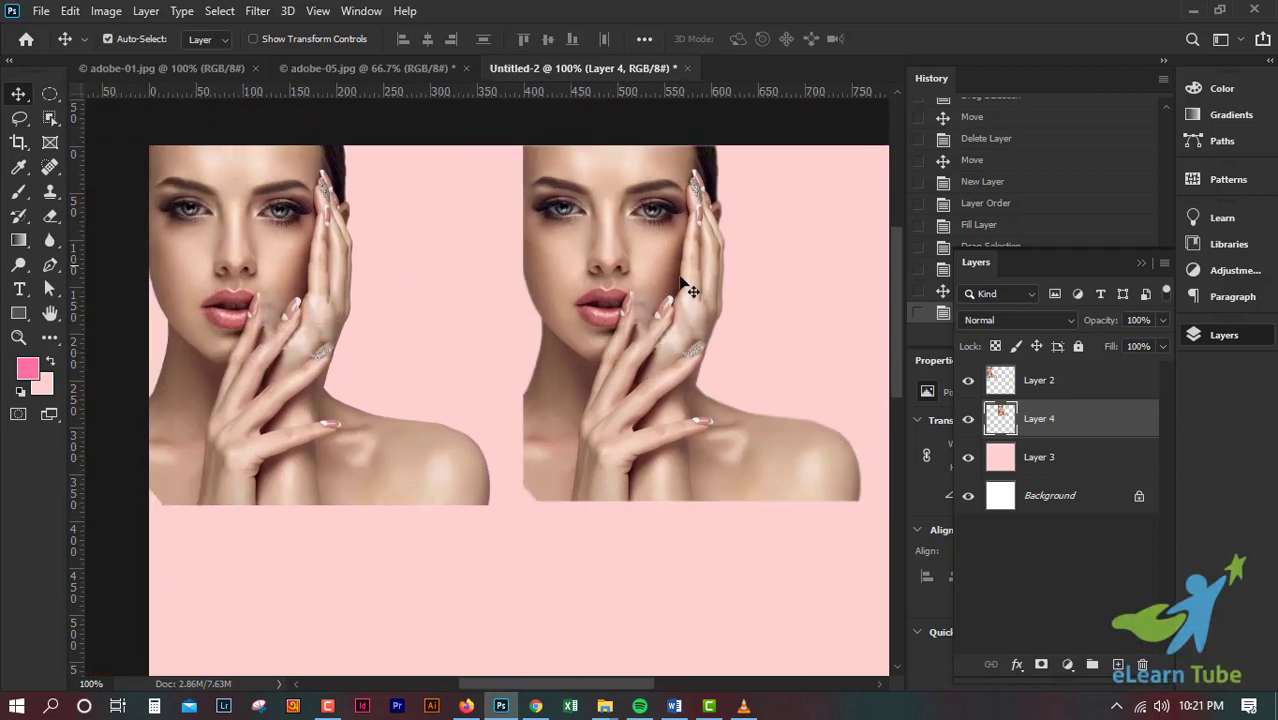
# Apply Feather once more to the woman selection in adobe-05.jpg.
pyautogui.click(365, 68)
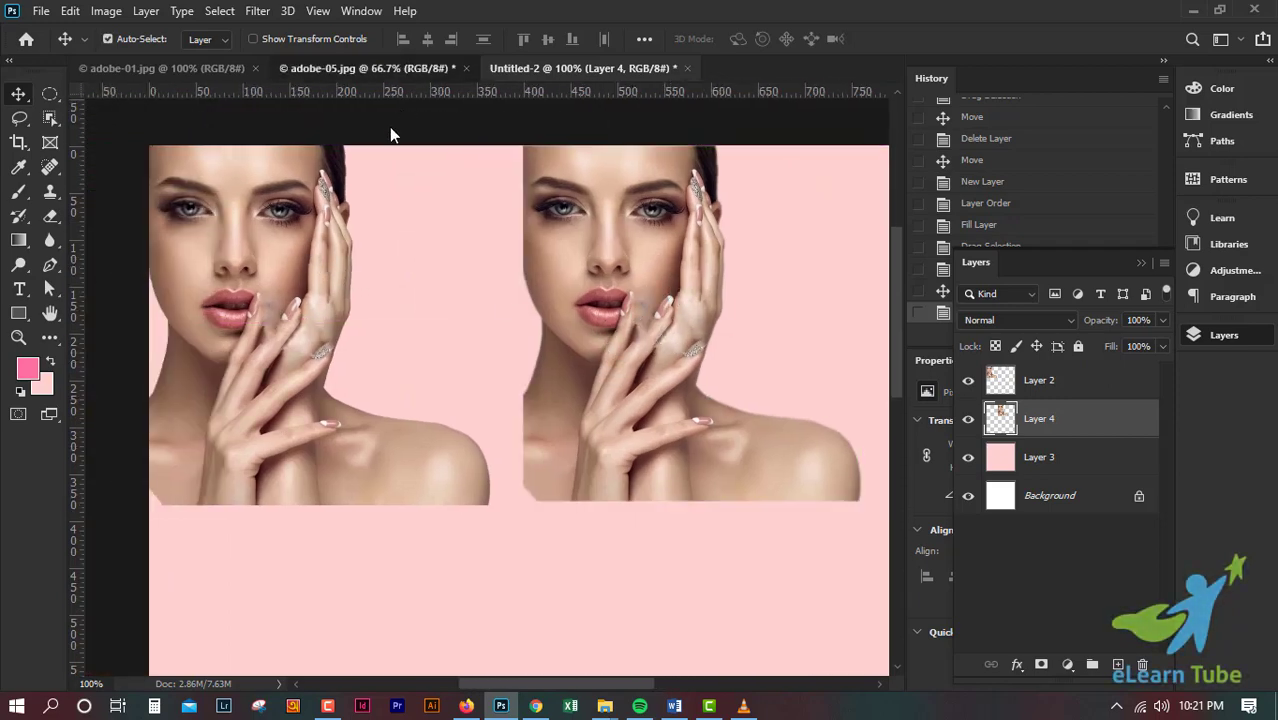
pyautogui.click(50, 119)
pyautogui.rightClick(310, 343)
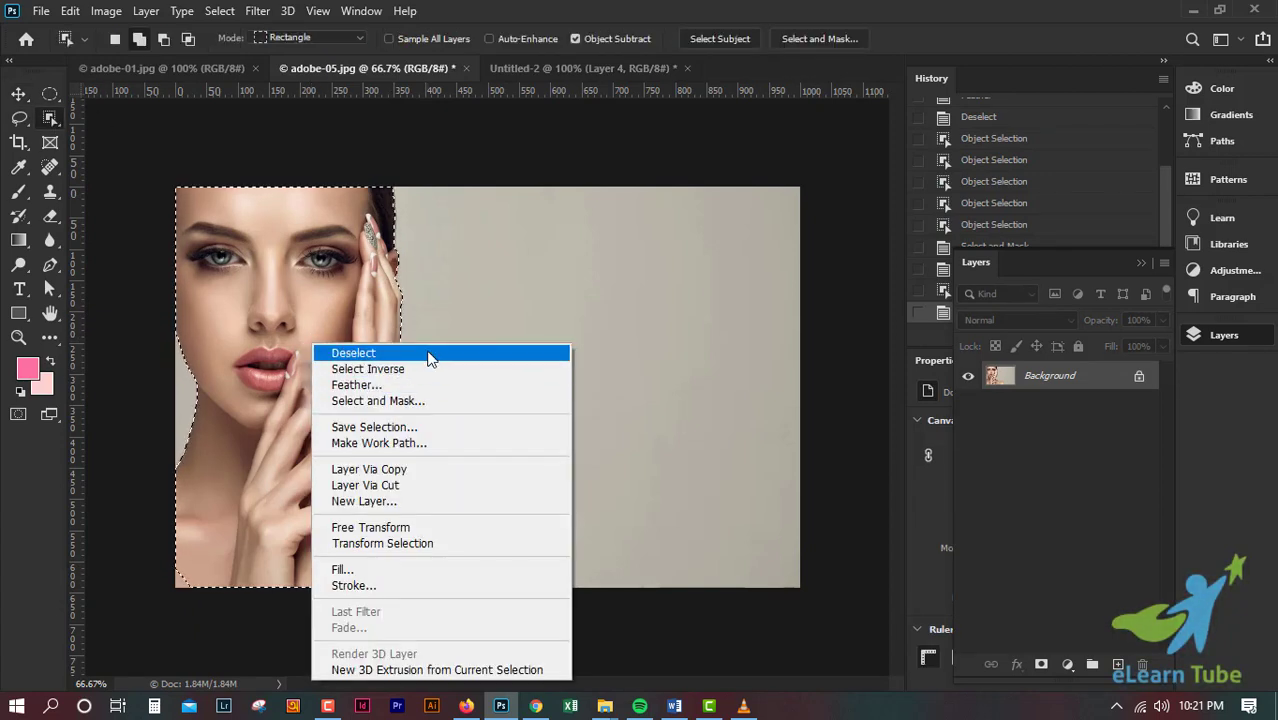
pyautogui.click(426, 384)
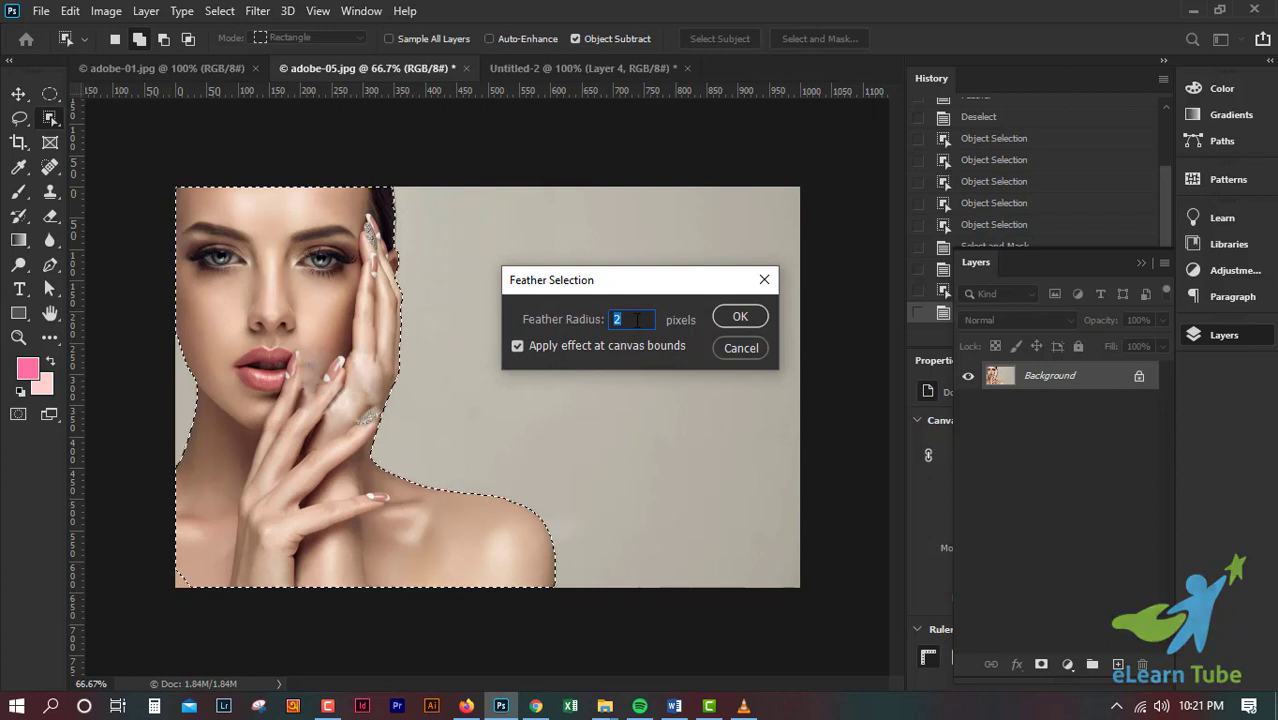
pyautogui.click(740, 317)
# Copy the further feathered woman selection into Untitled-2 as a third cutout.
pyautogui.click(20, 93)
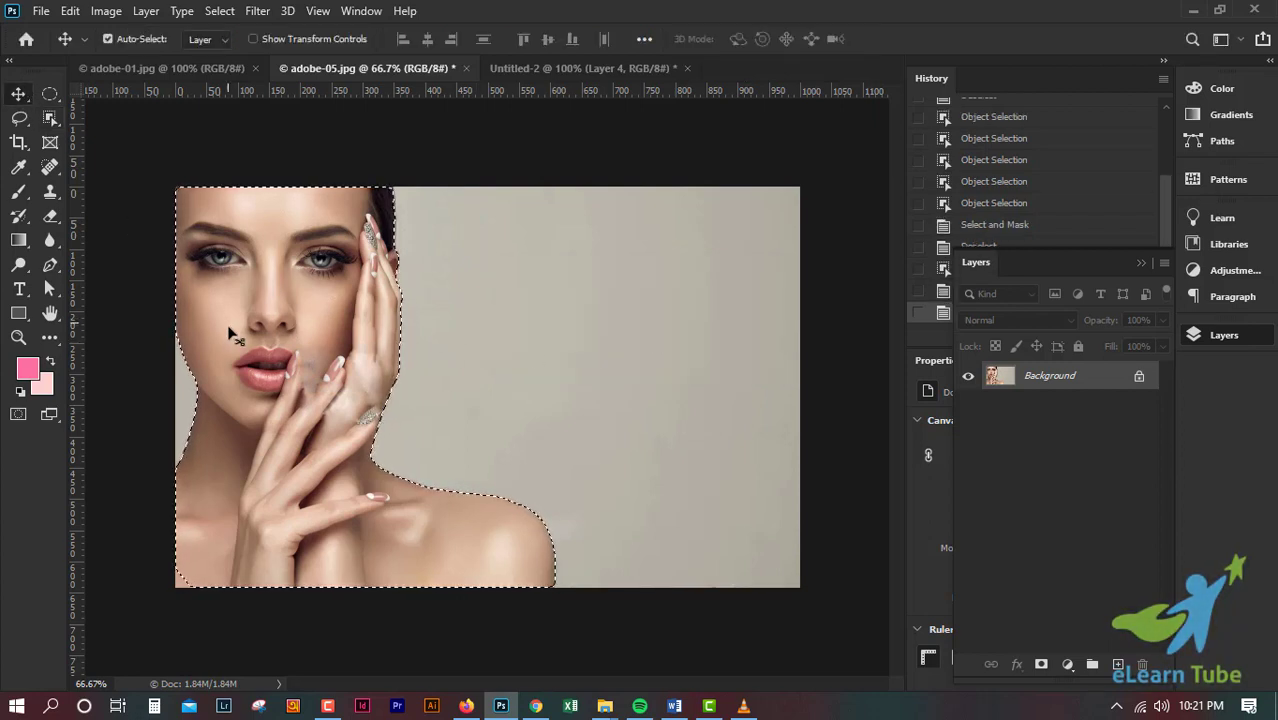
pyautogui.moveTo(252, 392); pyautogui.dragTo(491, 513)
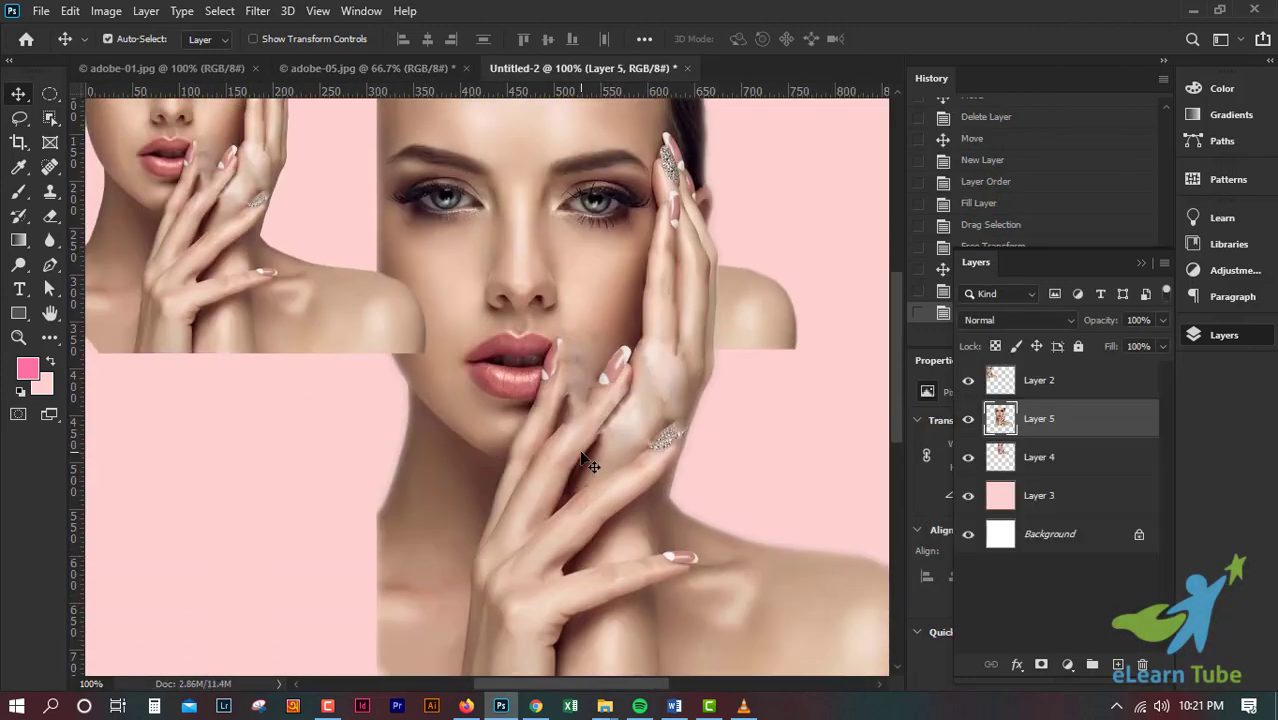
pyautogui.scroll(2, 585, 460)
# Scale down the third cutout to roughly match the other two and position it below the unfeathered one at the canvas's left edge.
pyautogui.hotkey('ctrl', 't')
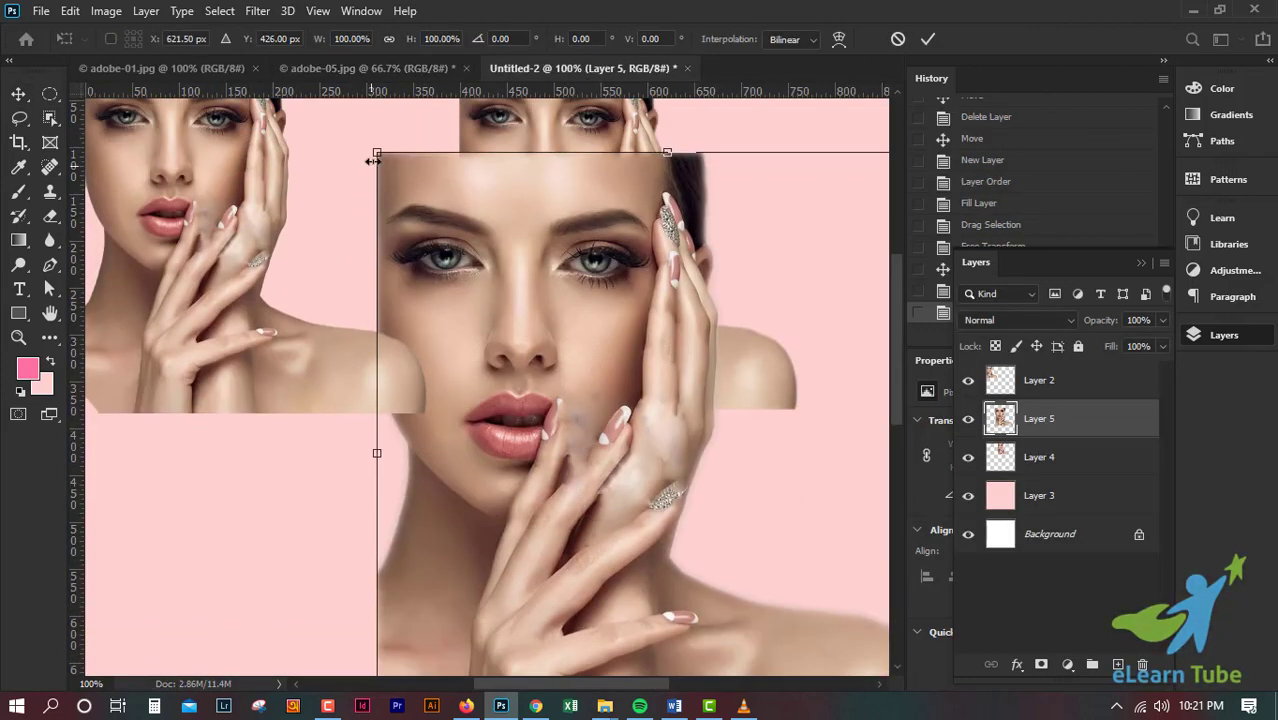
pyautogui.moveTo(372, 160); pyautogui.dragTo(600, 425)
pyautogui.scroll(-3, 600, 425)
pyautogui.moveTo(710, 386); pyautogui.dragTo(319, 438)
pyautogui.scroll(-3, 577, 389)
pyautogui.hotkey('ctrl', '-')
pyautogui.hotkey('ctrl', '-')
pyautogui.press('Return')
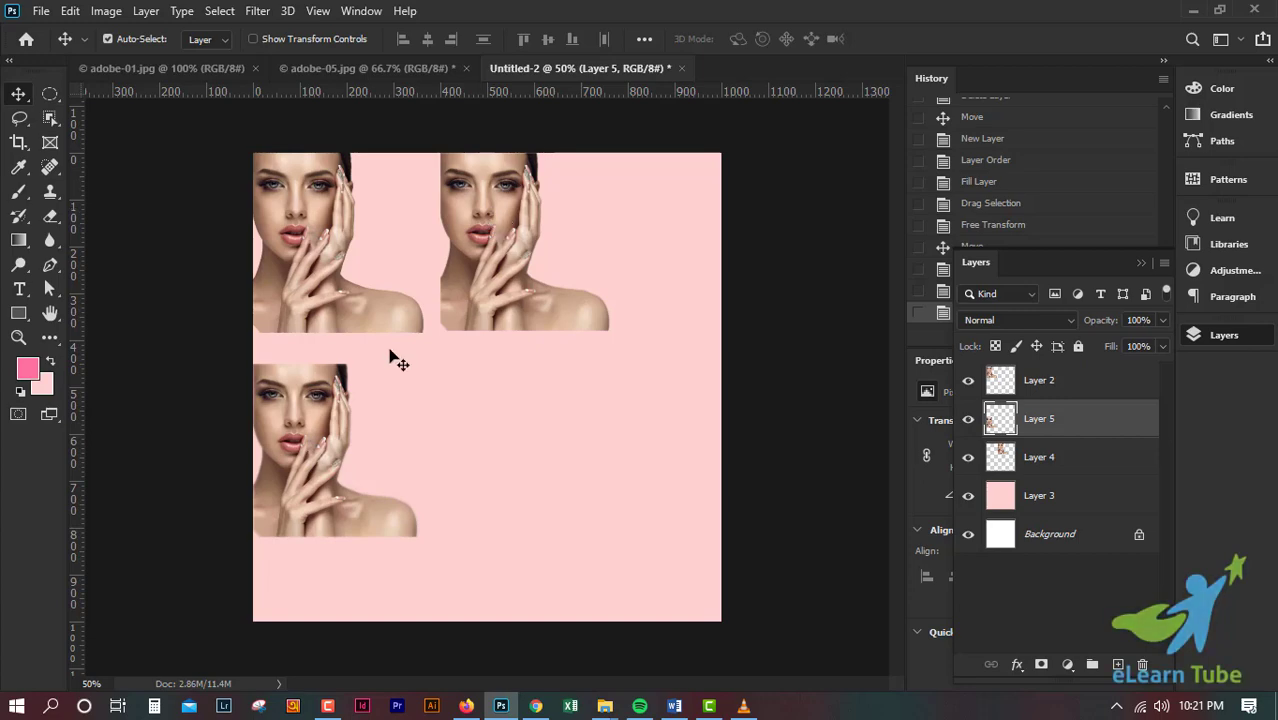
# Examine the unfeathered cutout's edge along the shoulder, hand and hair at about 363% magnification.
pyautogui.press('z')
pyautogui.moveTo(359, 399); pyautogui.dragTo(519, 450)
pyautogui.press('v')
pyautogui.scroll(5, 494, 452)
pyautogui.hscroll(-4, 494, 452)
pyautogui.press('z')
pyautogui.press('v')
pyautogui.scroll(3, 517, 452)
pyautogui.scroll(10, 513, 455)
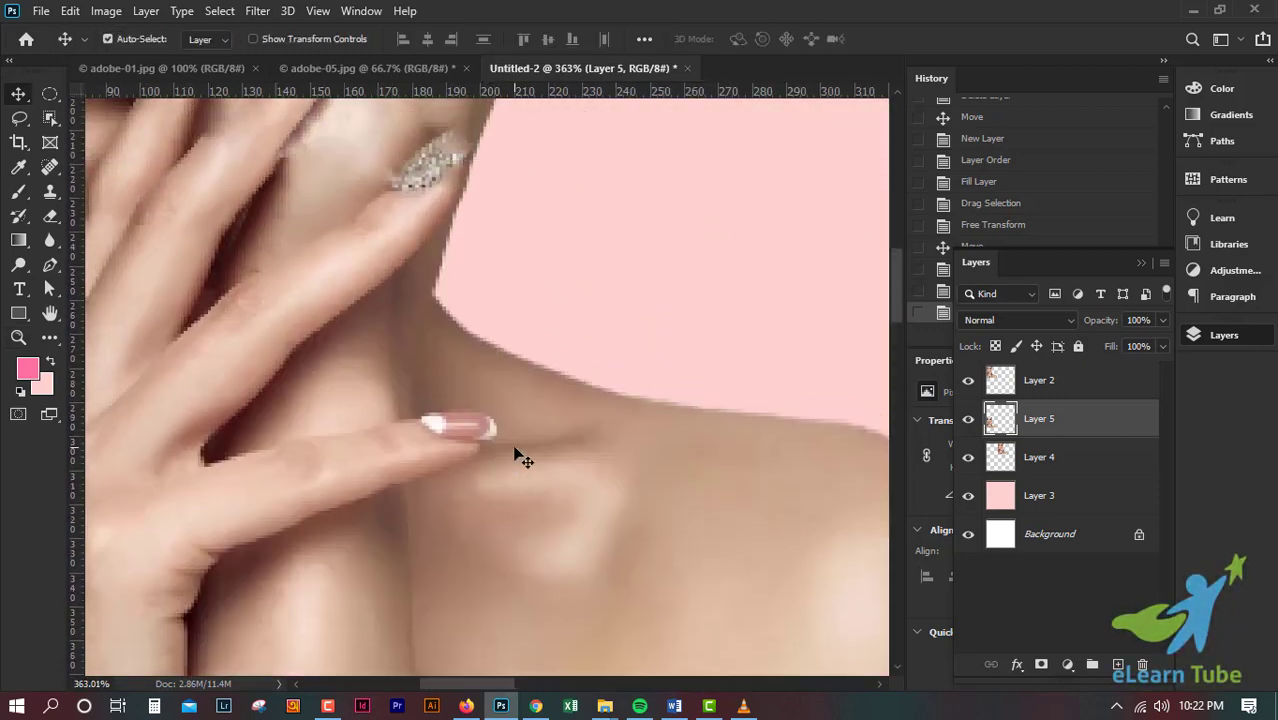
pyautogui.scroll(6, 518, 458)
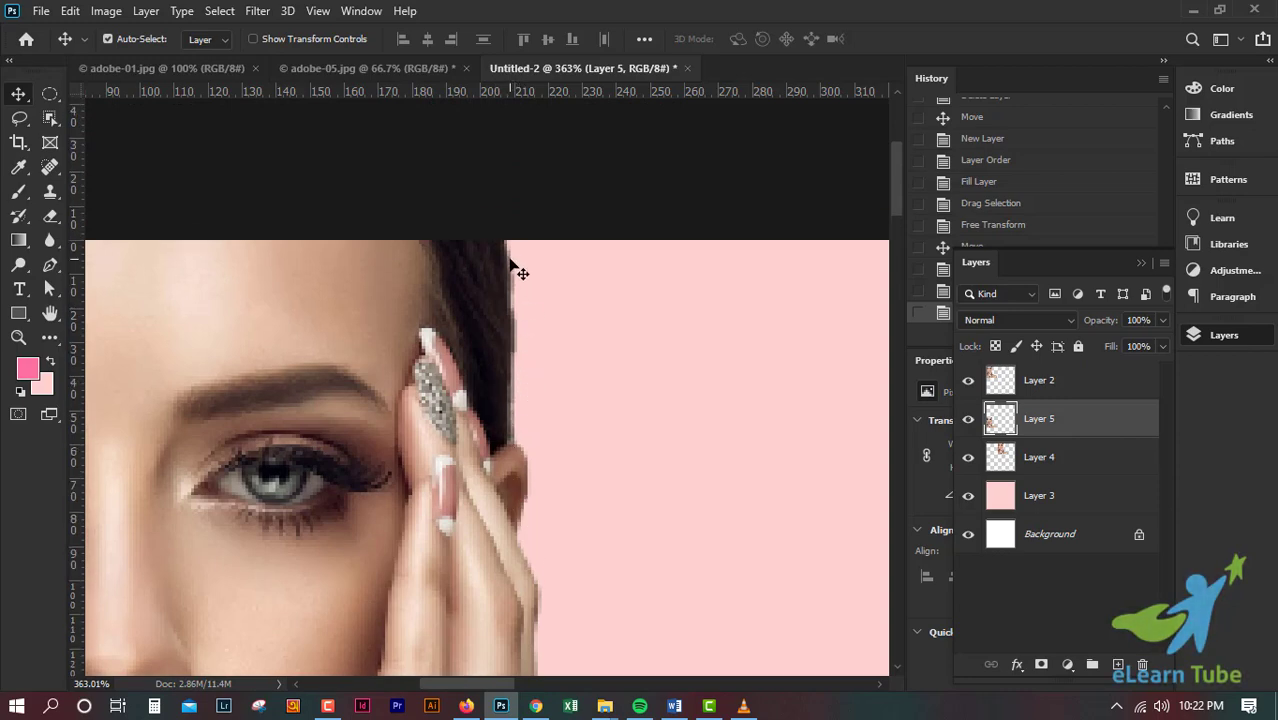
pyautogui.scroll(-10, 514, 321)
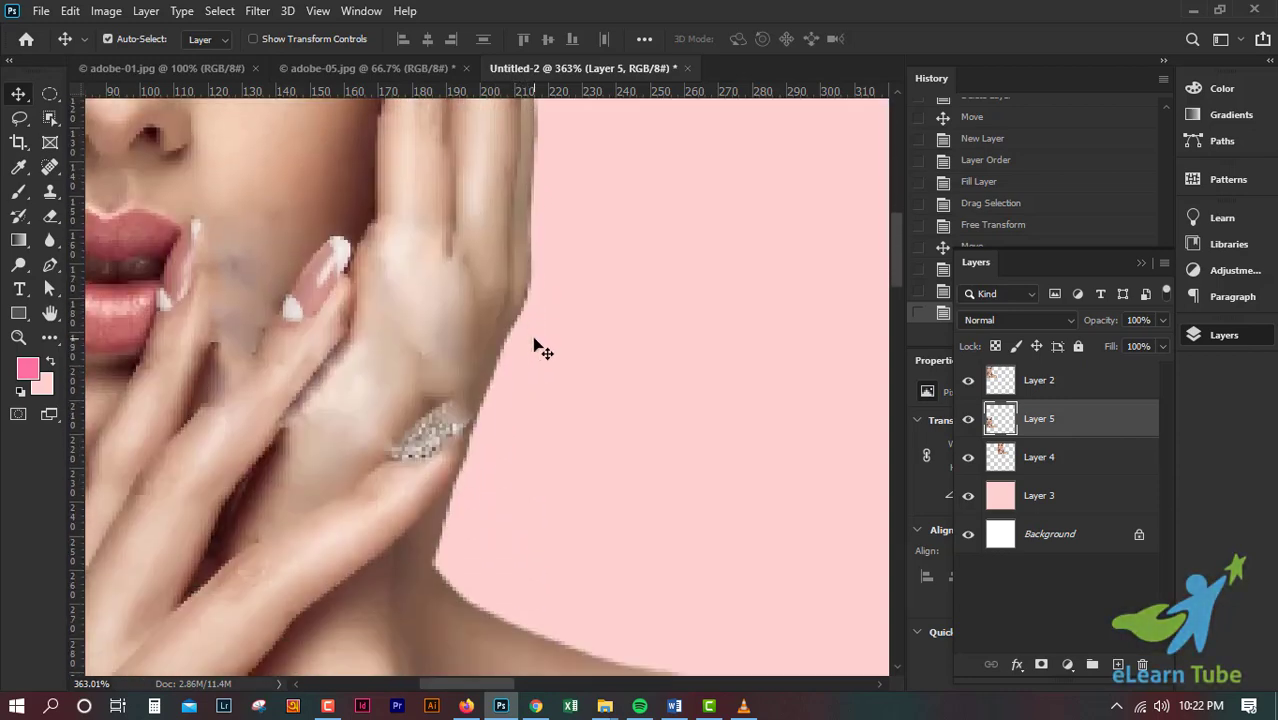
# Examine the third cutout's feathered edge from hair and ear to hand and shoulder at about 363% and 307%.
pyautogui.scroll(-8, 545, 350)
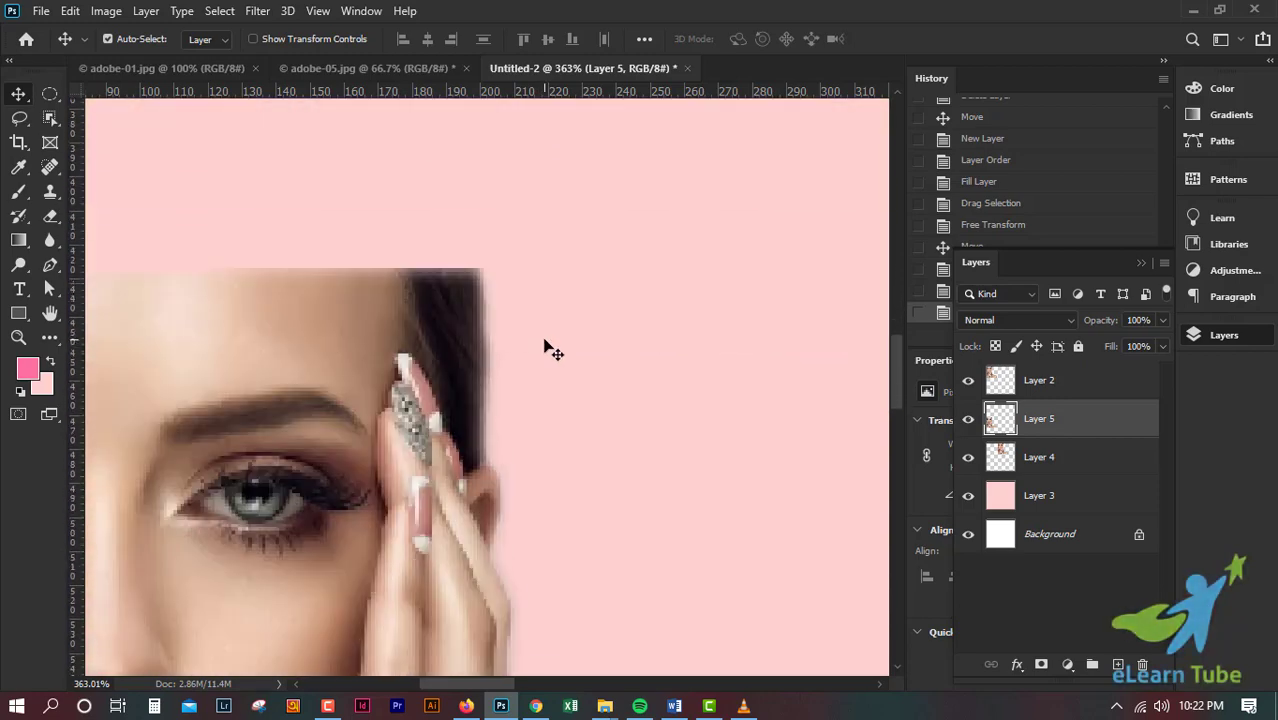
pyautogui.scroll(-3, 497, 385)
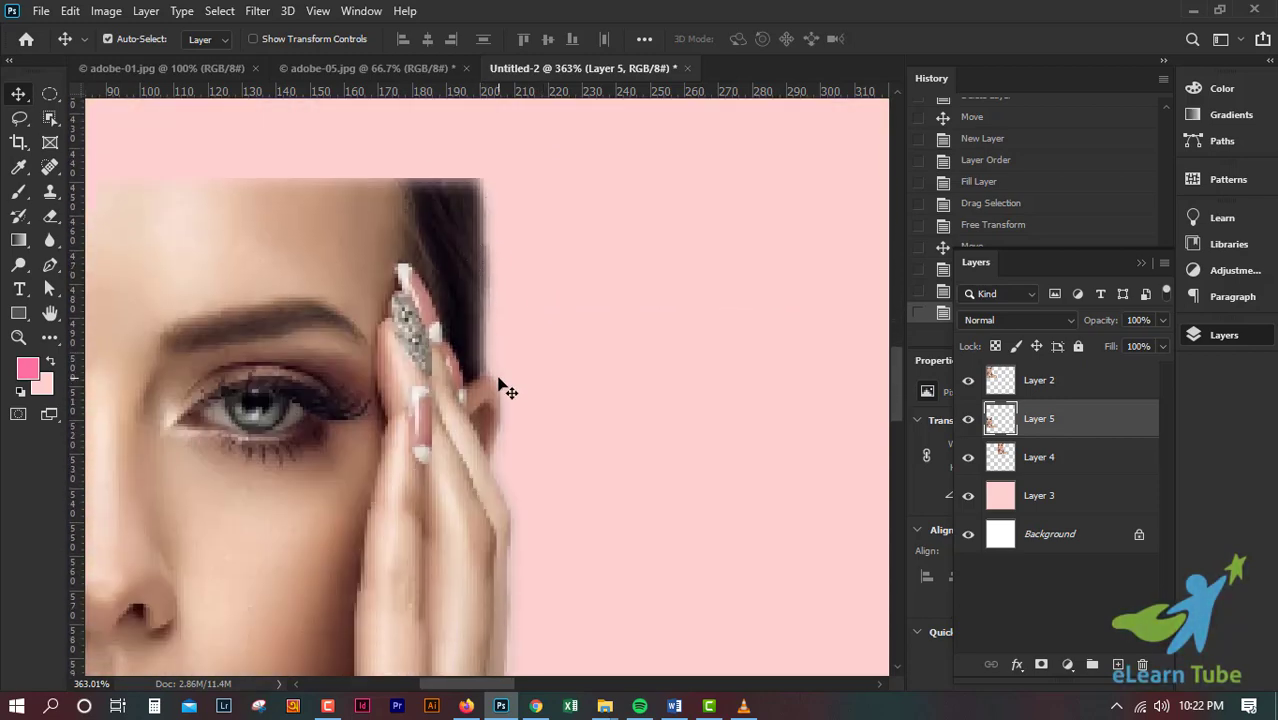
pyautogui.scroll(3, 500, 379)
pyautogui.press('z')
pyautogui.moveTo(499, 361)
pyautogui.mouseDown()
pyautogui.moveTo(548, 391)
pyautogui.moveTo(494, 376)
pyautogui.mouseUp()
pyautogui.press('v')
pyautogui.scroll(-7, 508, 382)
pyautogui.scroll(-3, 530, 430)
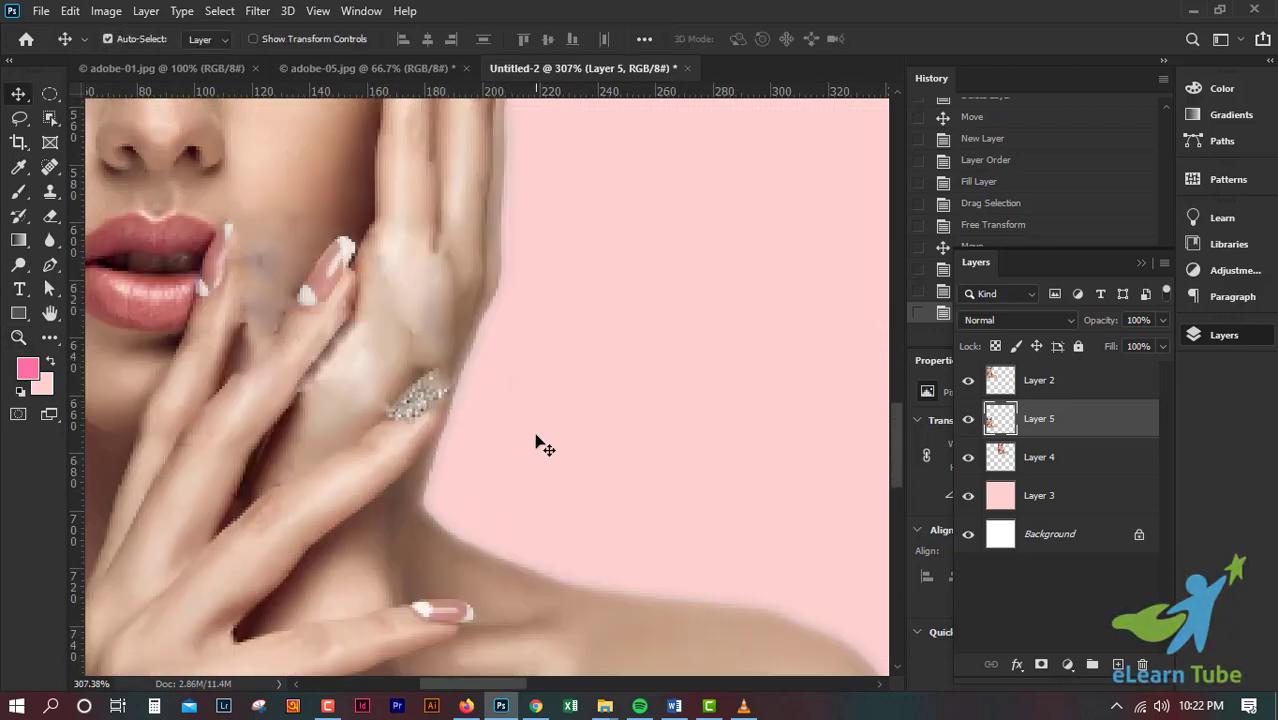
# Examine the third cutout's feathered edge along the shoulder and its lower border at about 307% magnification.
pyautogui.press('z')
pyautogui.scroll(-3, 622, 495)
pyautogui.scroll(-3, 630, 488)
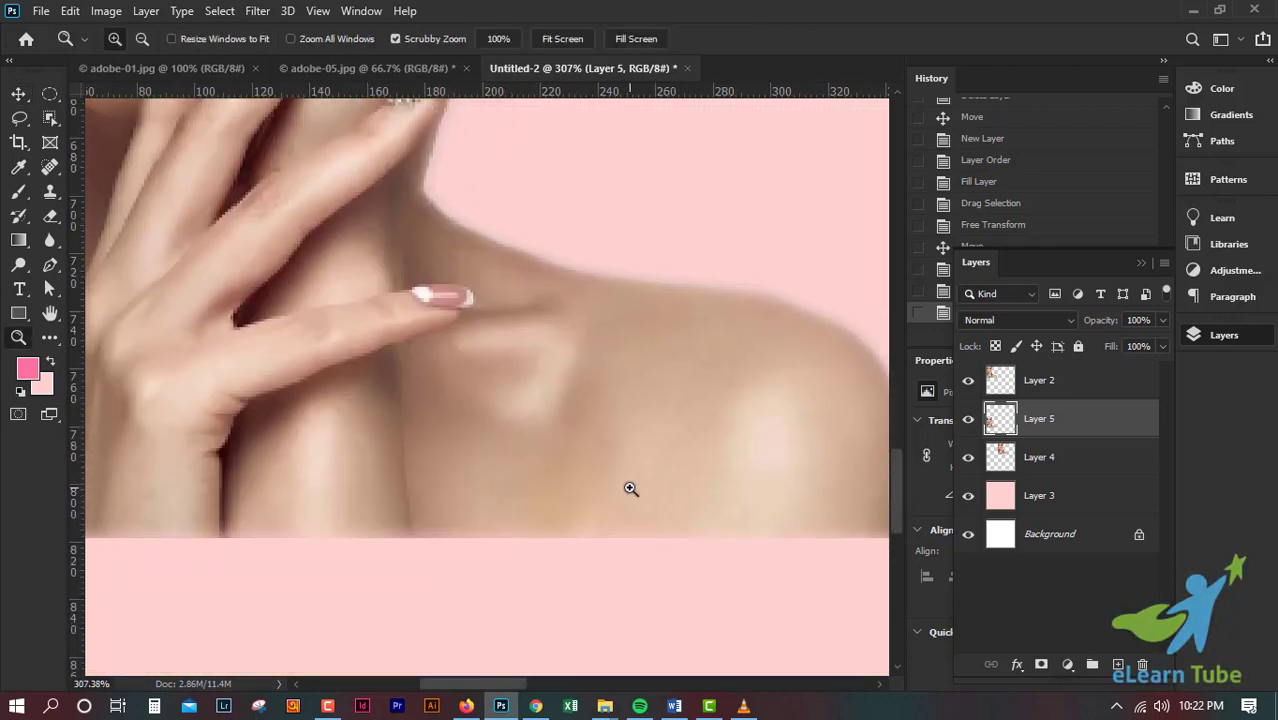
pyautogui.hscroll(2, 628, 488)
pyautogui.scroll(6, 625, 488)
# Compare the edges of the third cutout with the two cutouts above it at 93.3% and 50% magnification.
pyautogui.moveTo(559, 497); pyautogui.dragTo(474, 443)
pyautogui.scroll(2, 561, 486)
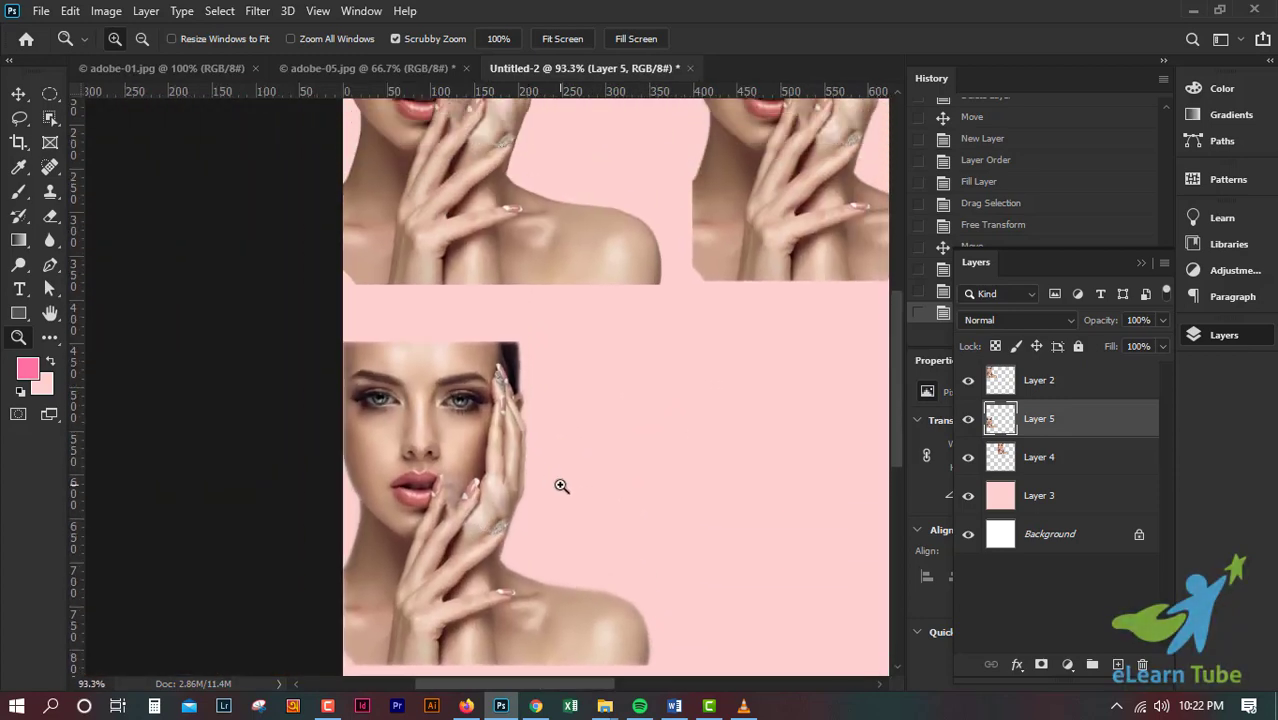
pyautogui.scroll(5, 561, 486)
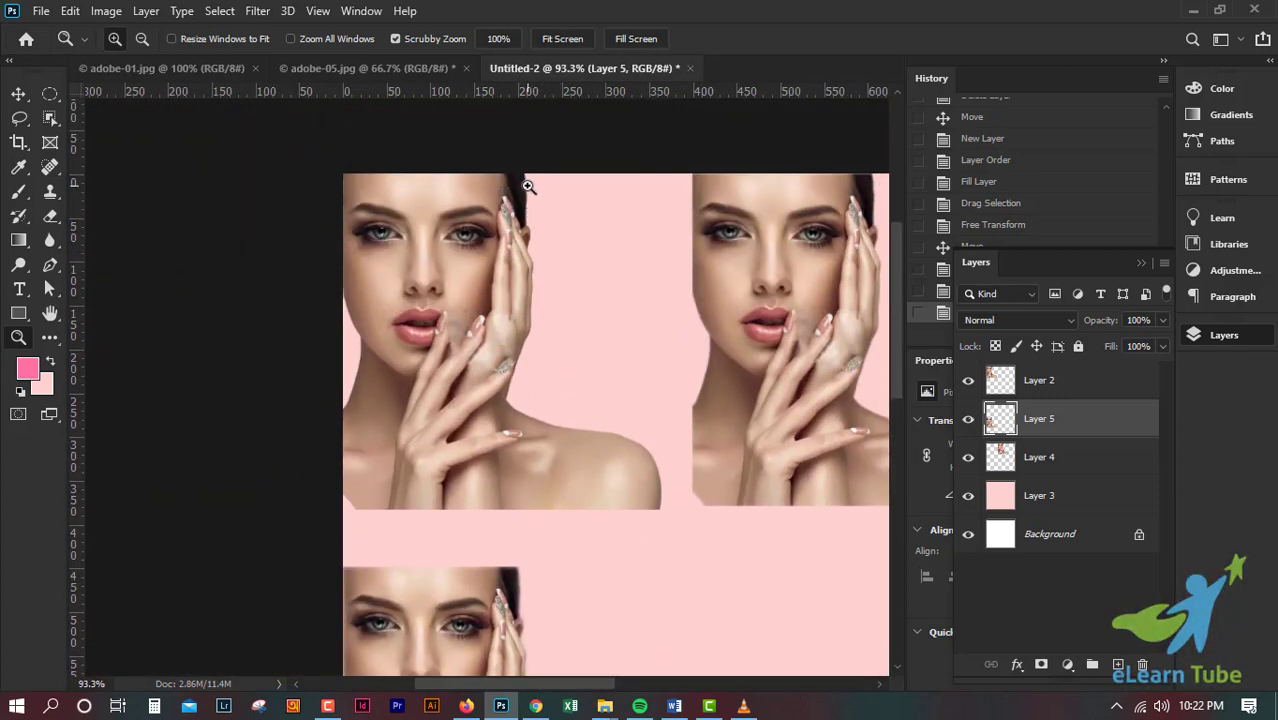
pyautogui.hscroll(1, 529, 220)
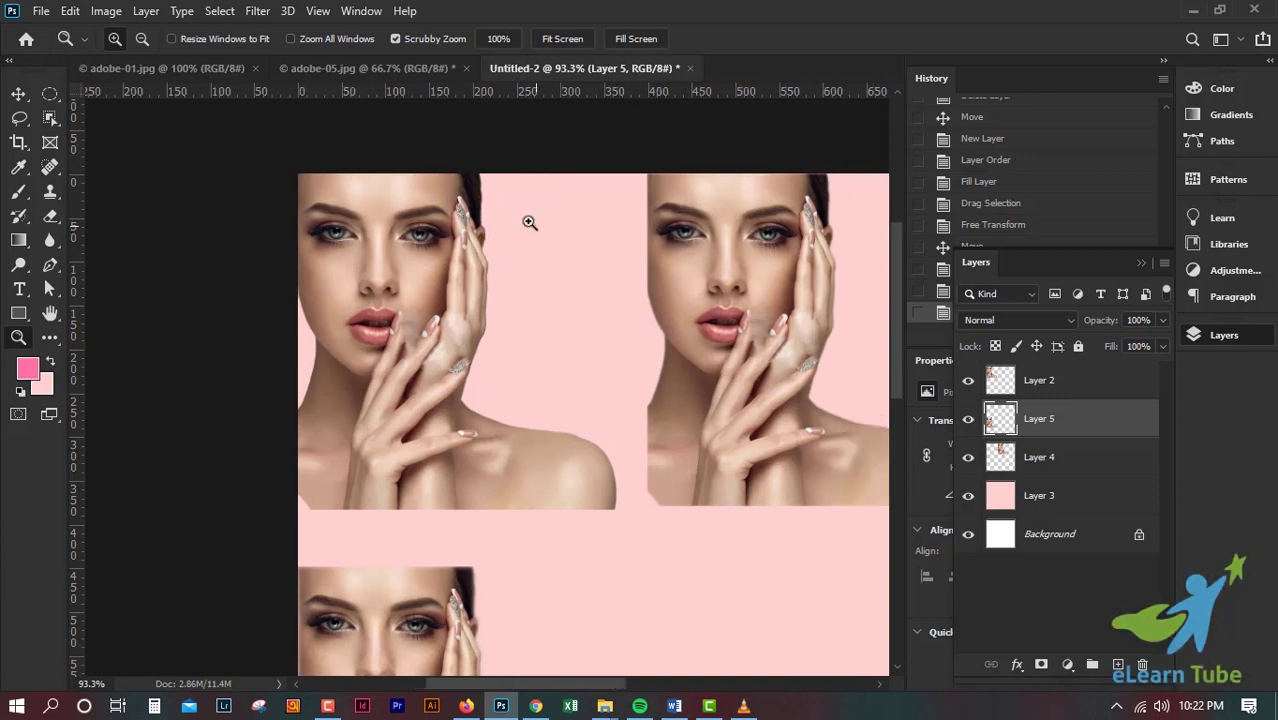
pyautogui.scroll(-4, 516, 302)
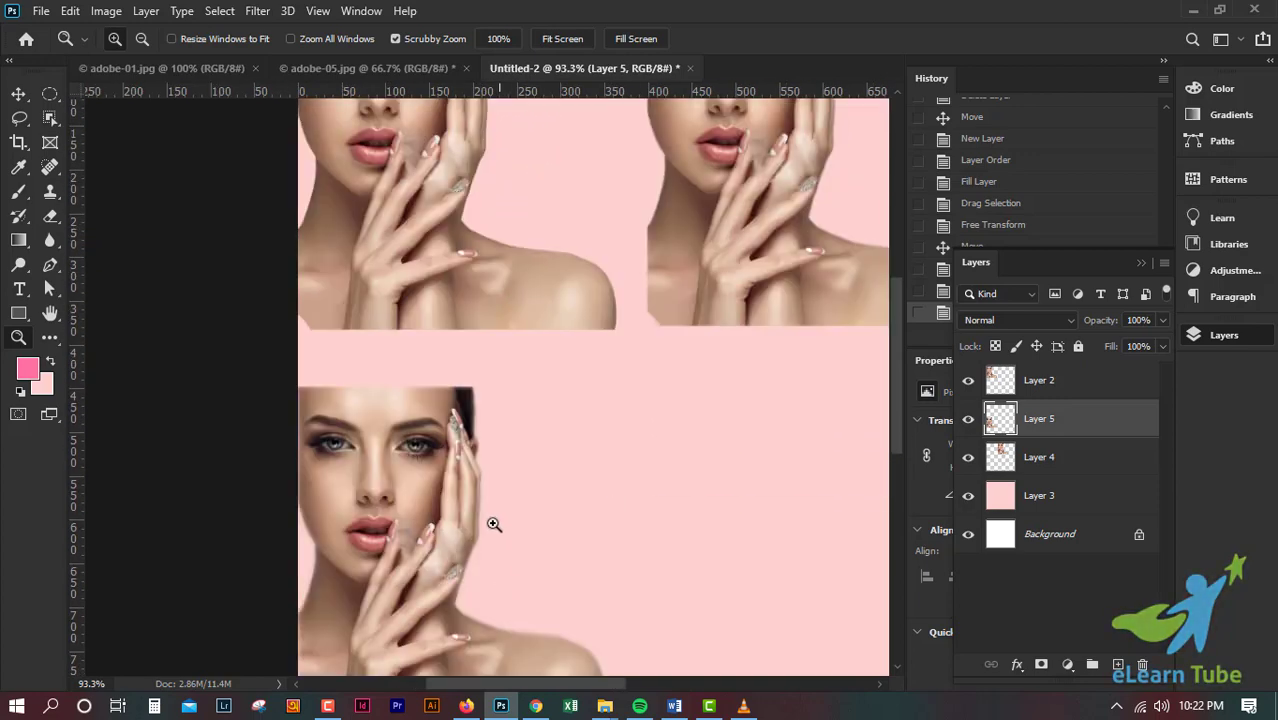
pyautogui.scroll(-4, 500, 494)
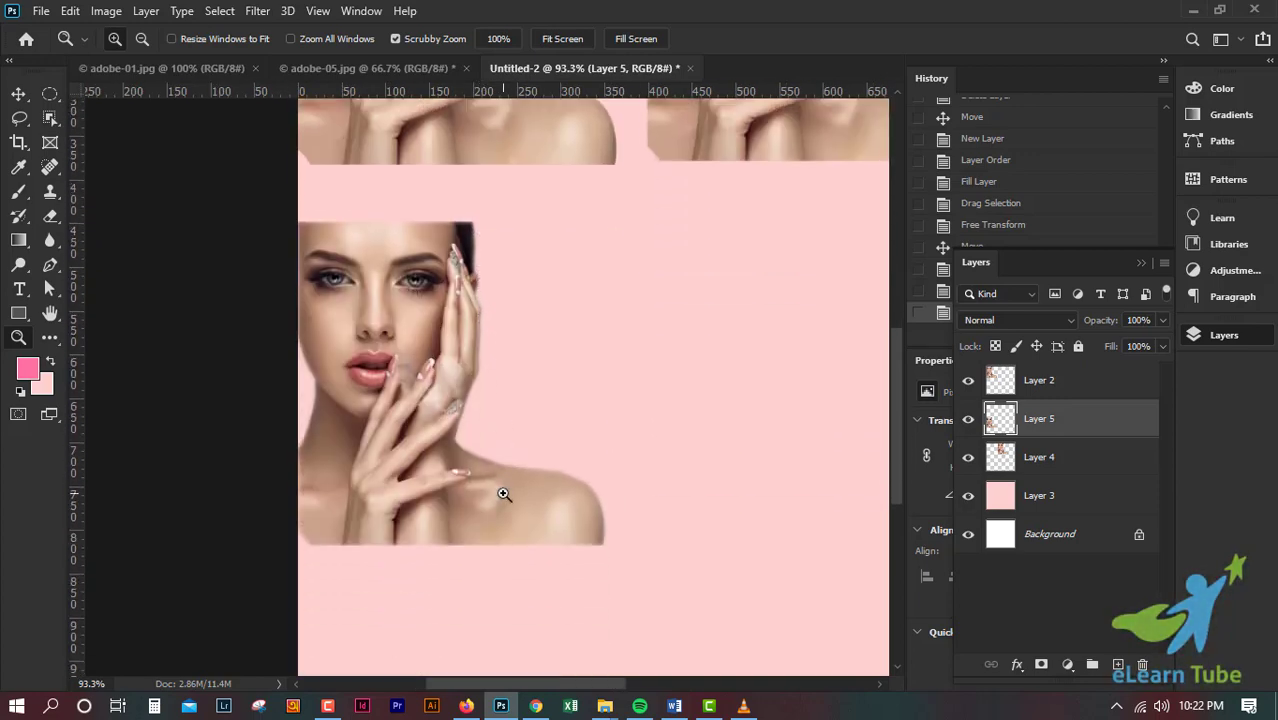
pyautogui.scroll(1, 502, 494)
pyautogui.scroll(1, 532, 380)
pyautogui.scroll(3, 532, 380)
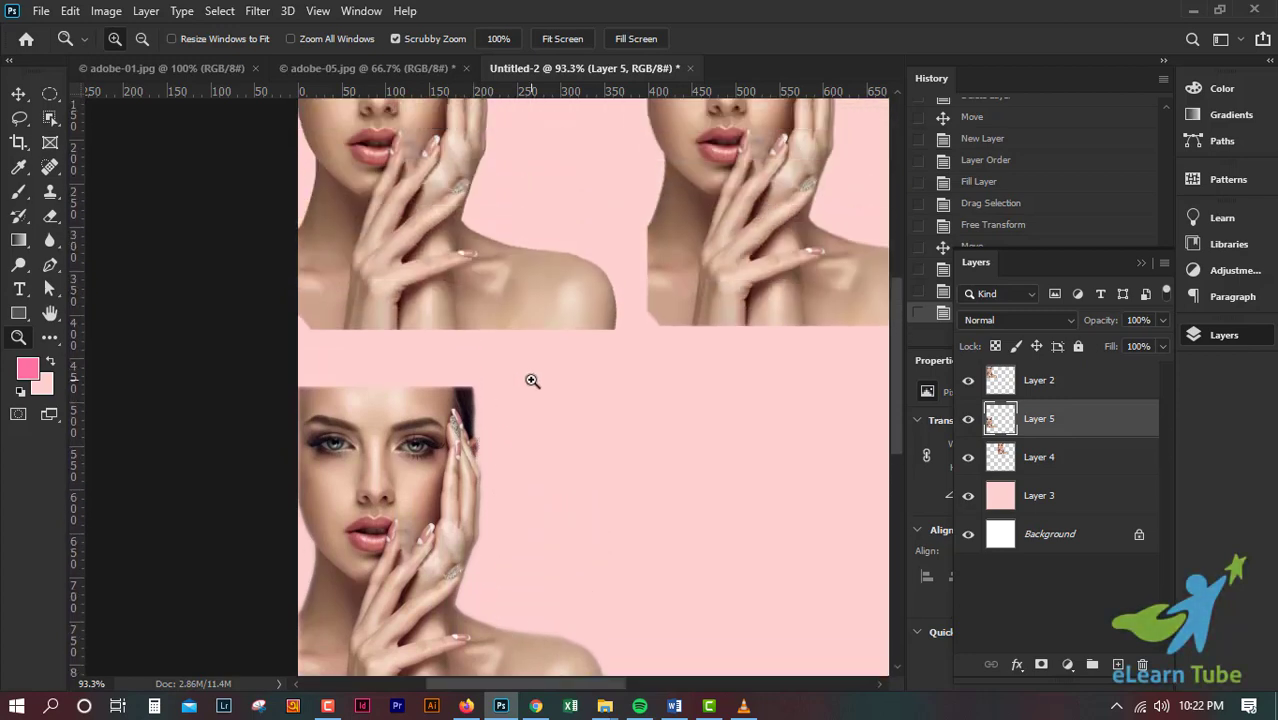
pyautogui.scroll(-5, 483, 449)
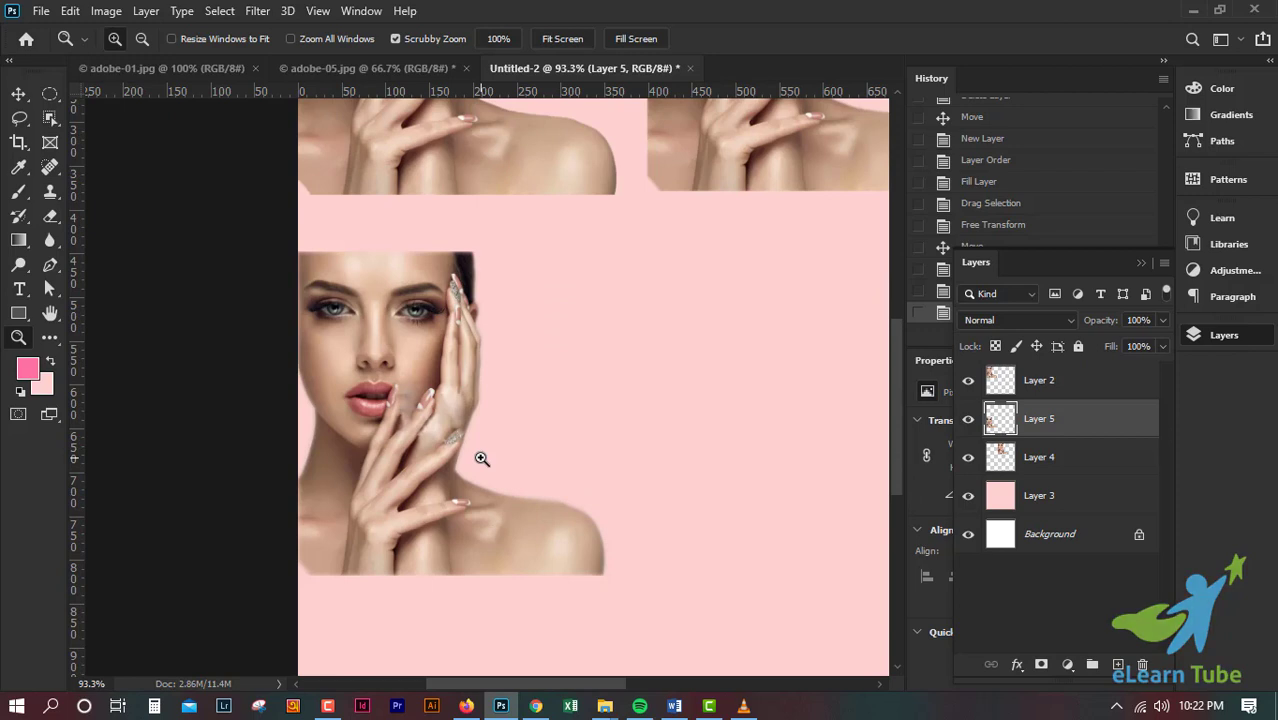
pyautogui.hotkey('ctrl', '-')
pyautogui.hotkey('ctrl', '-')
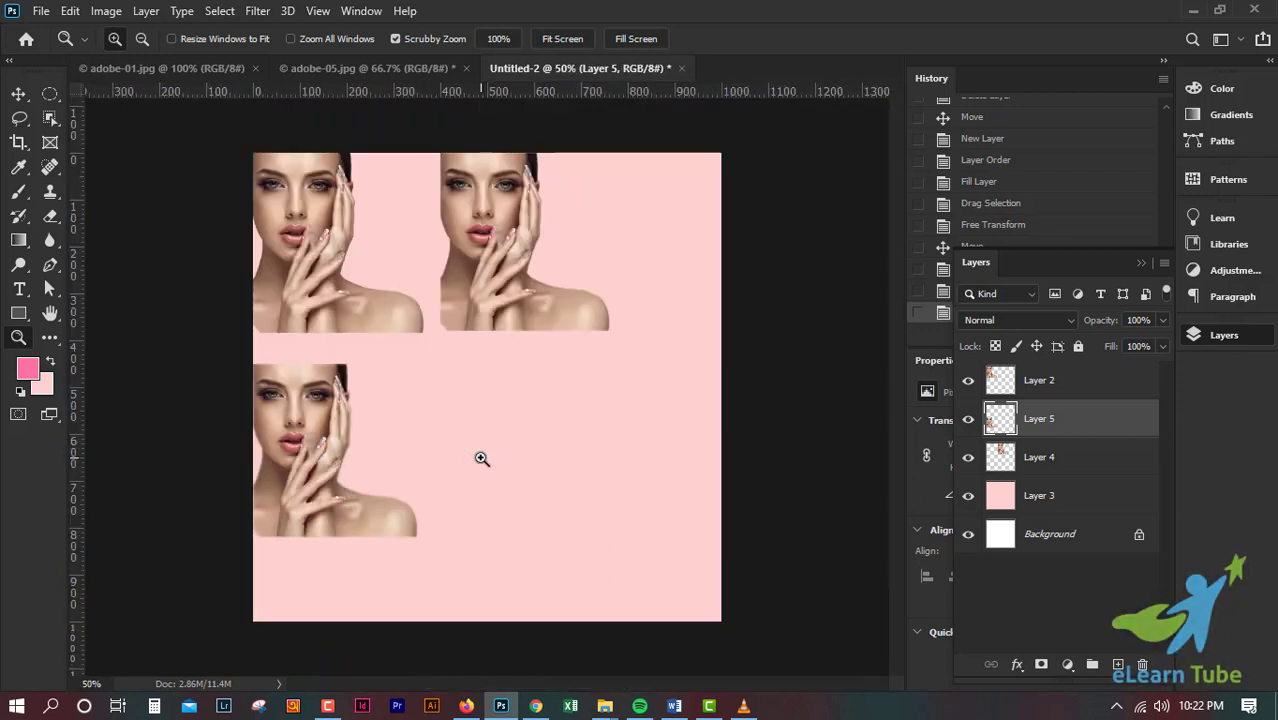
# Review the Select and Mask global refinement settings for the woman selection in adobe-05.jpg without applying them.
pyautogui.click(419, 70)
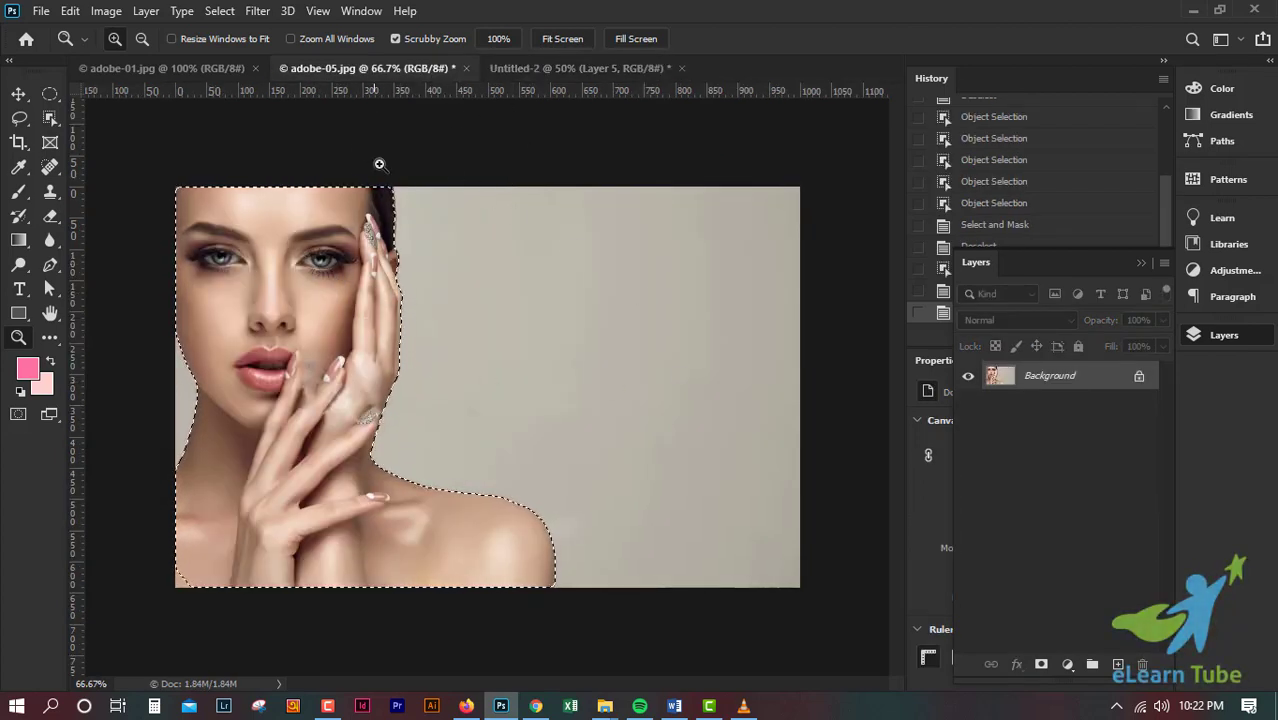
pyautogui.click(19, 95)
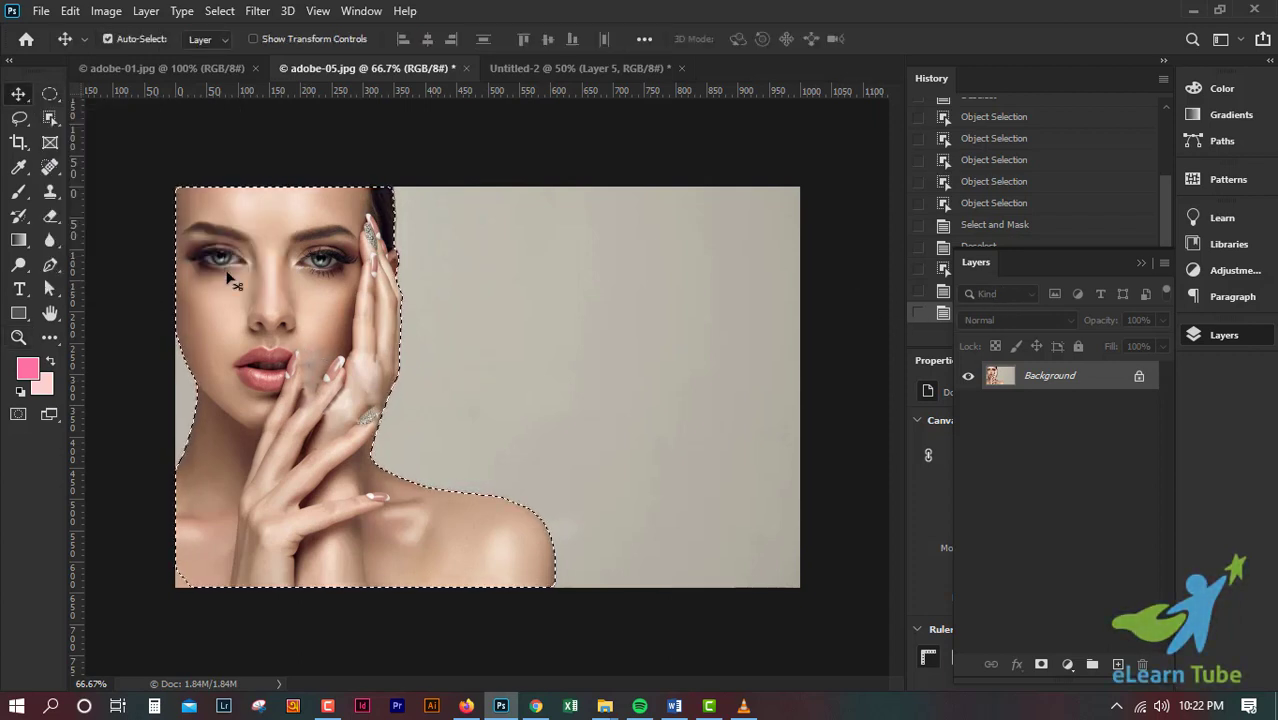
pyautogui.click(50, 118)
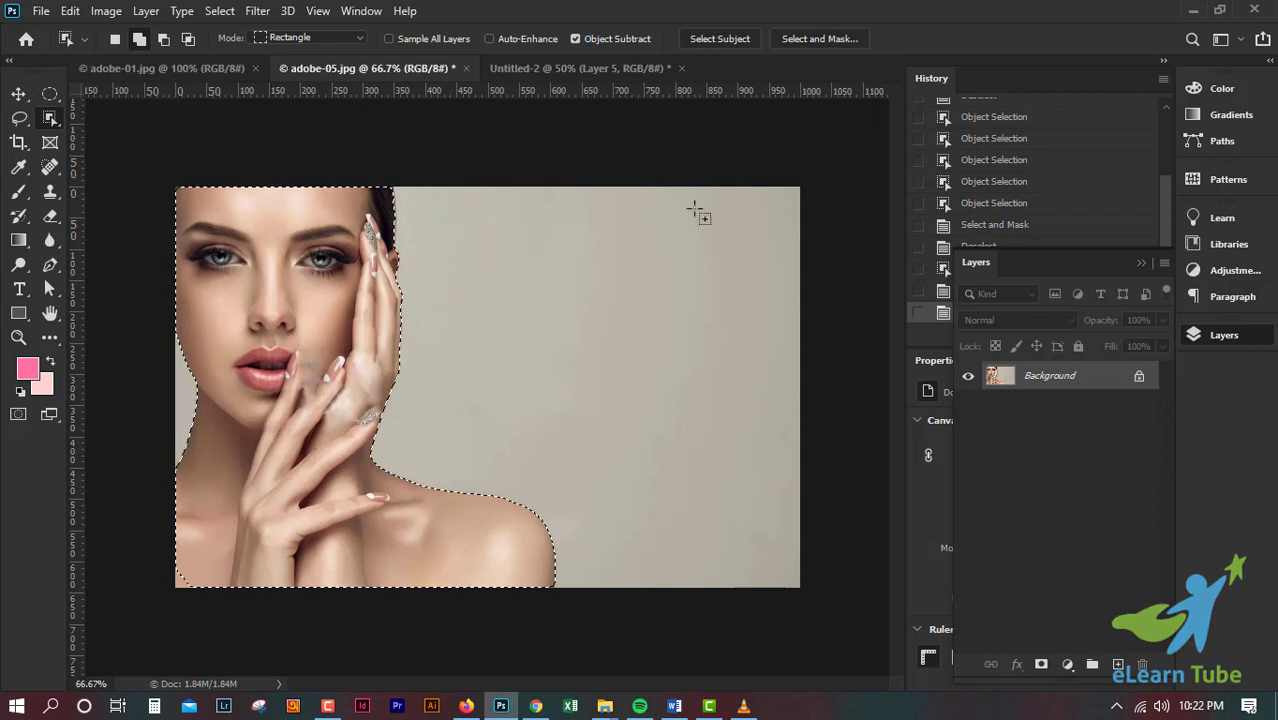
pyautogui.click(800, 40)
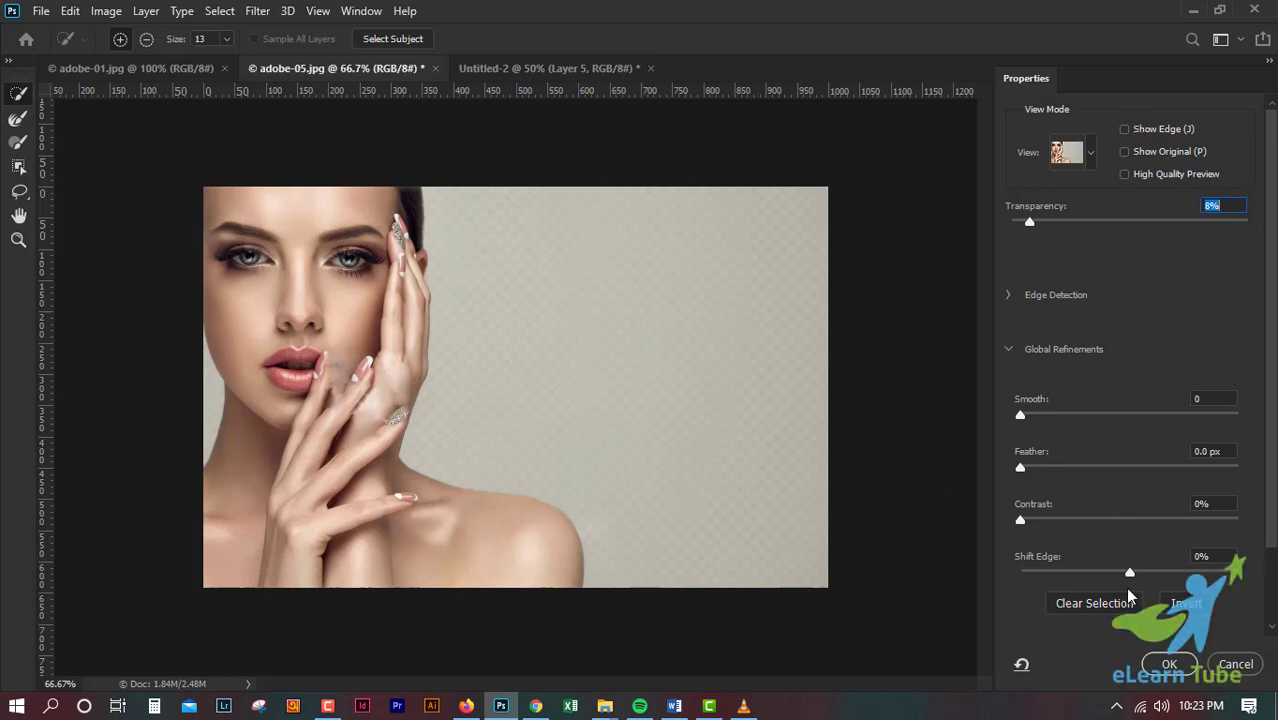
pyautogui.scroll(-1, 1127, 572)
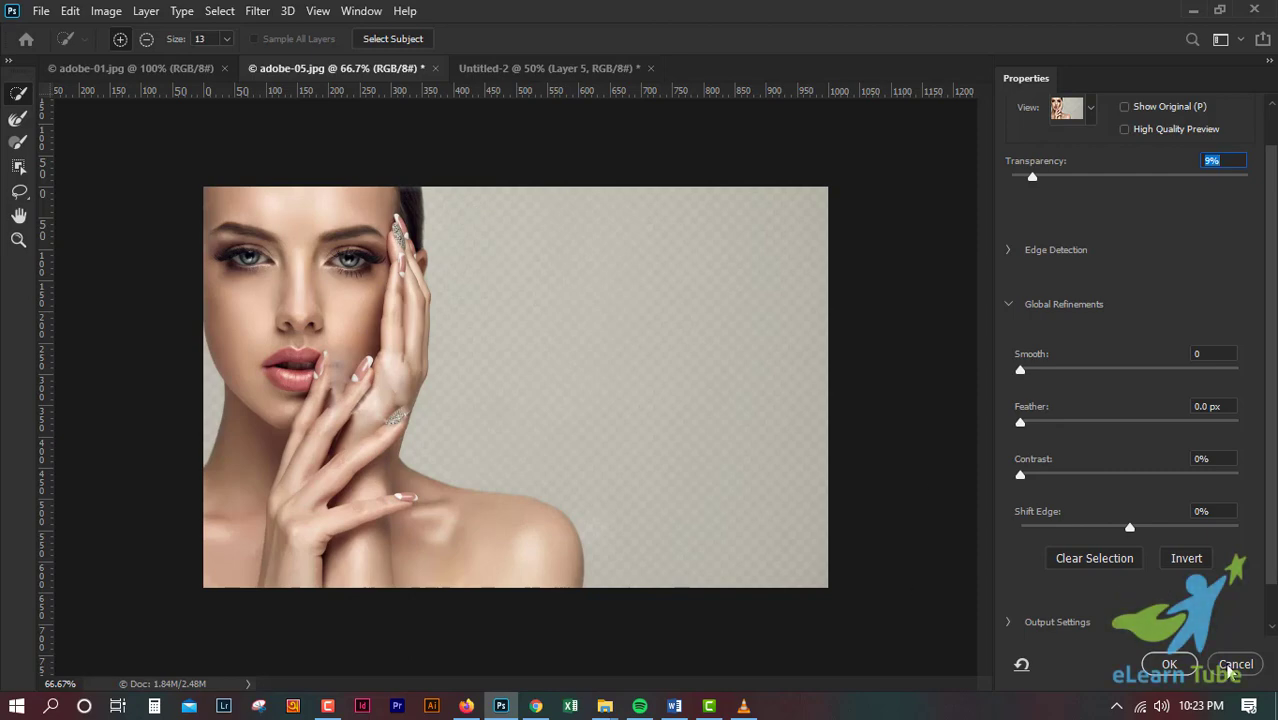
pyautogui.click(1229, 667)
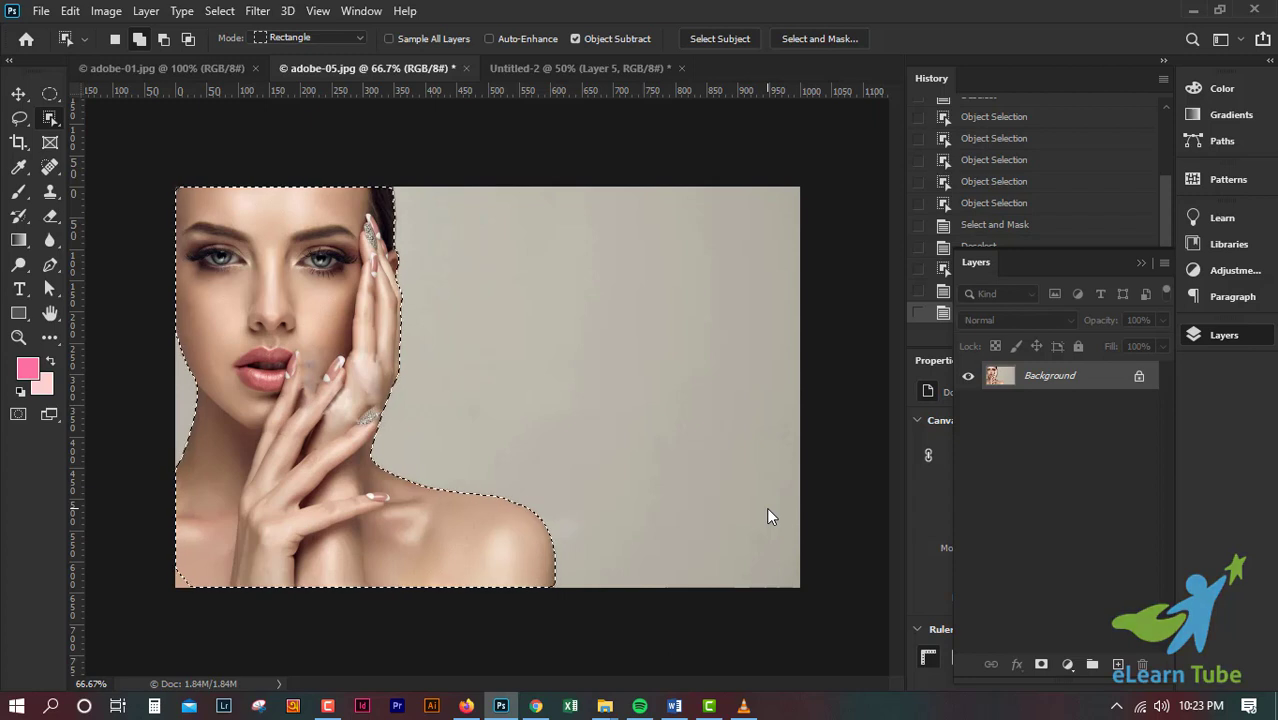
# Deselect the woman in adobe-05.jpg.
pyautogui.hotkey('ctrl', 'd')
pyautogui.hotkey('ctrl', '+')
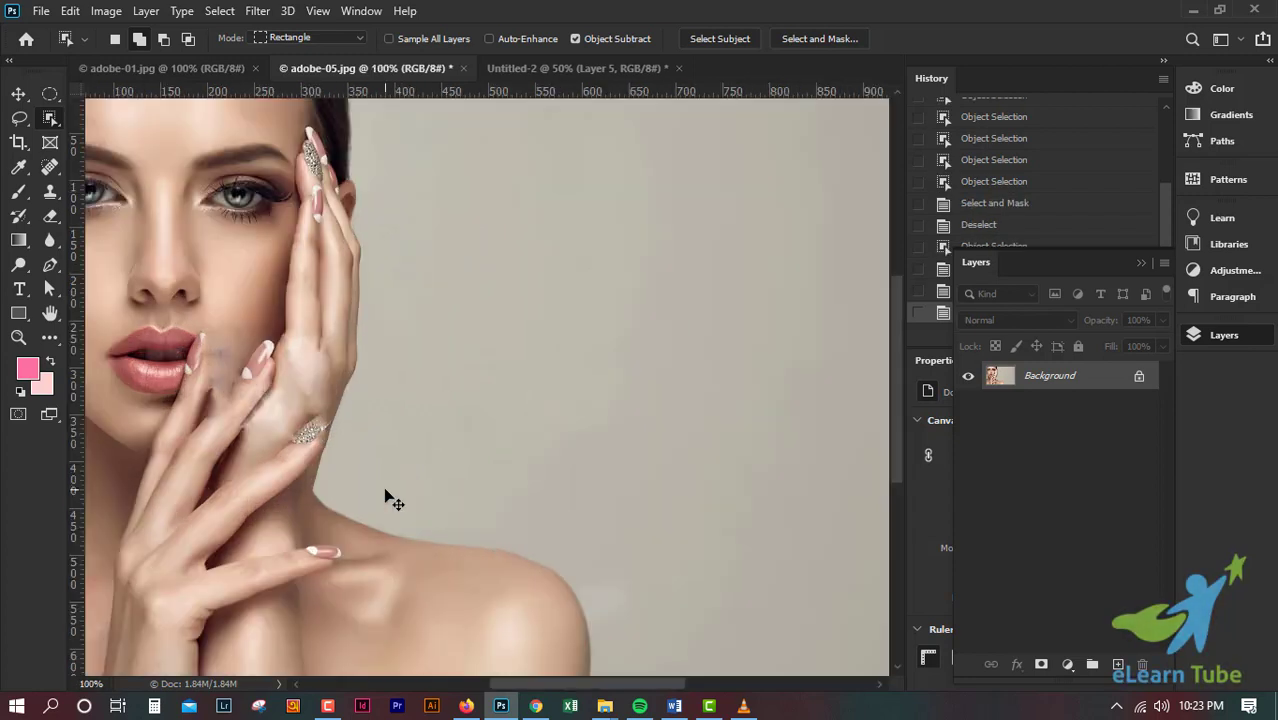
pyautogui.hotkey('ctrl', '-')
pyautogui.hotkey('ctrl', '-')
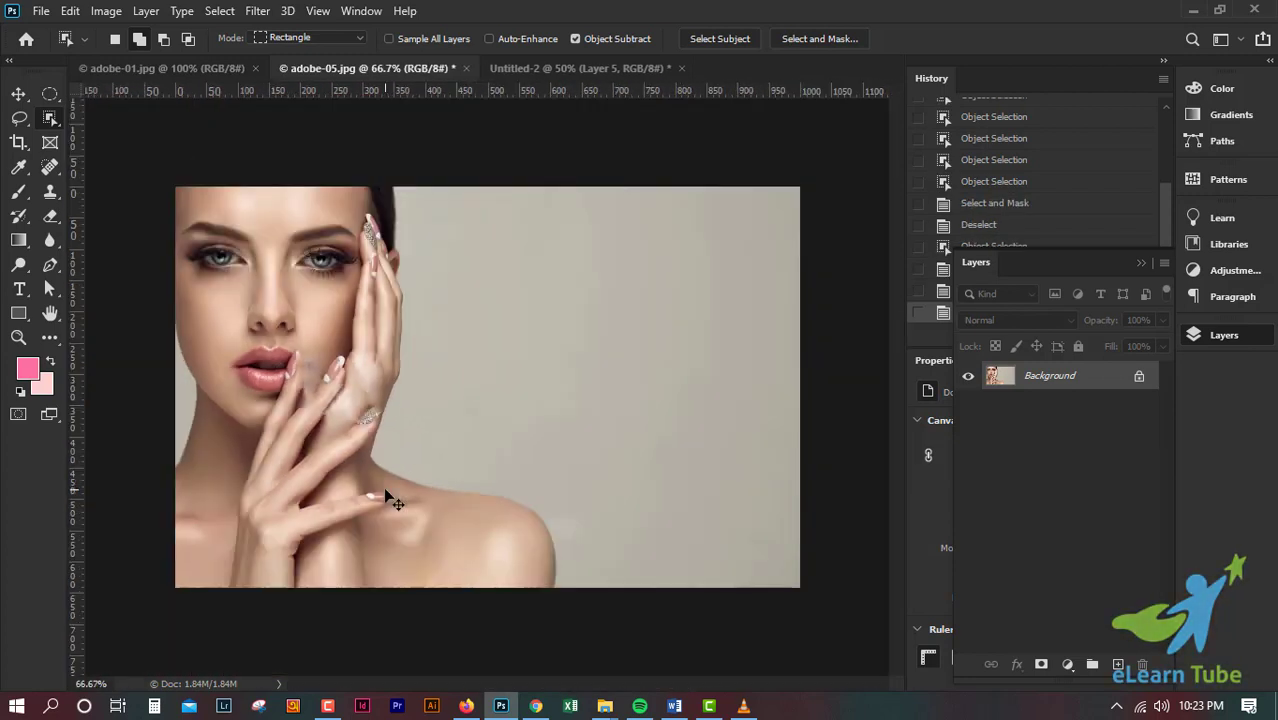
# Examine the woman's natural outline along the hand, neck, shoulder and hair in adobe-05.jpg at 100% magnification.
pyautogui.hotkey('ctrl', '+')
pyautogui.hotkey('ctrl', '+')
pyautogui.scroll(-3, 380, 420)
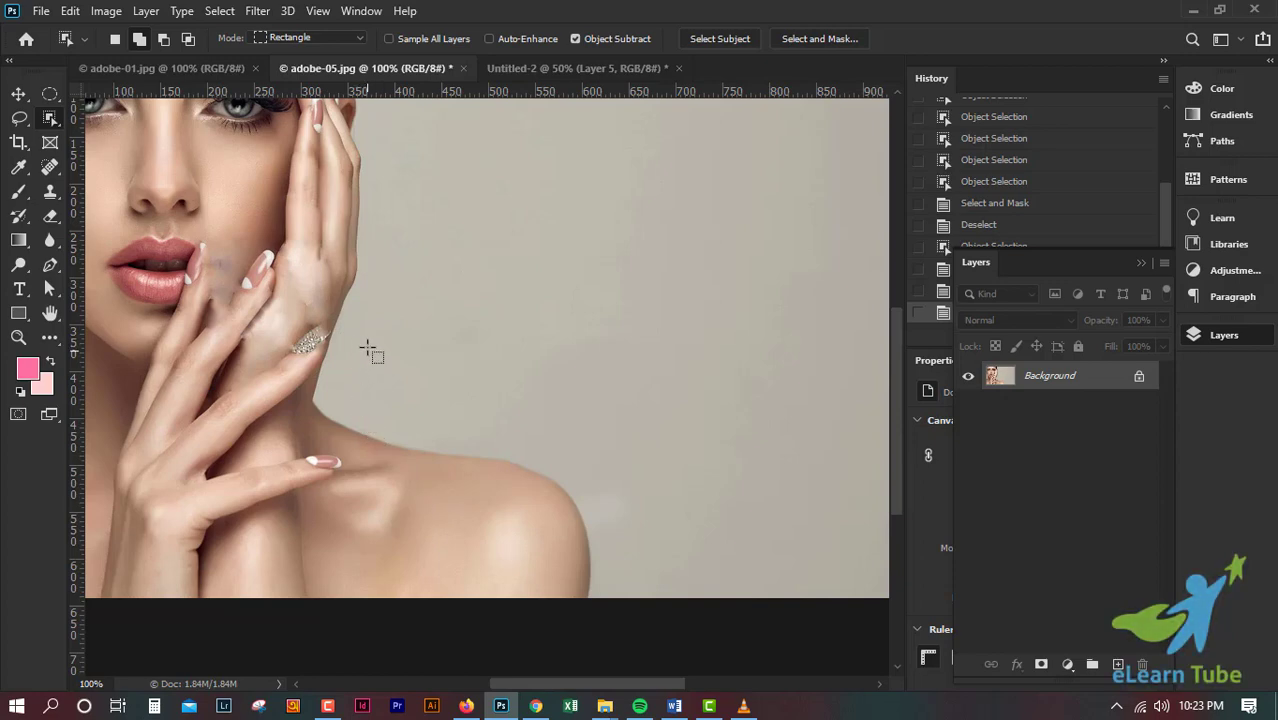
pyautogui.scroll(-2, 340, 334)
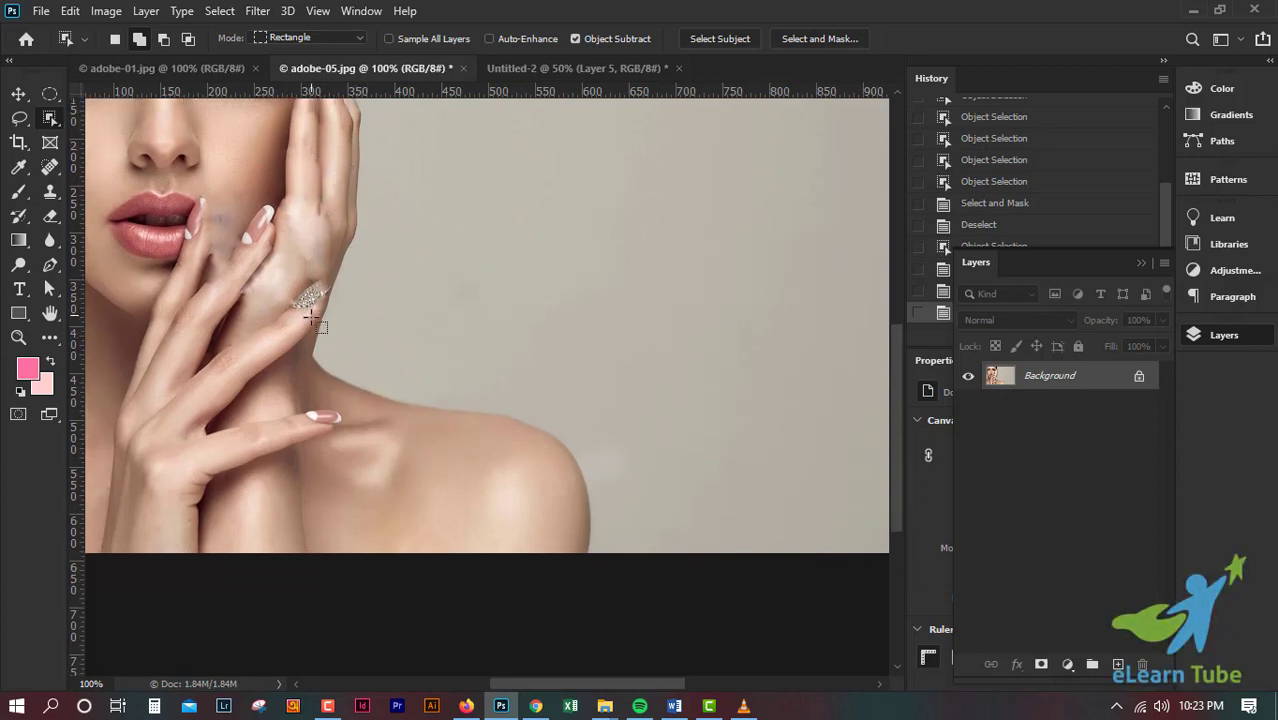
pyautogui.scroll(3, 479, 452)
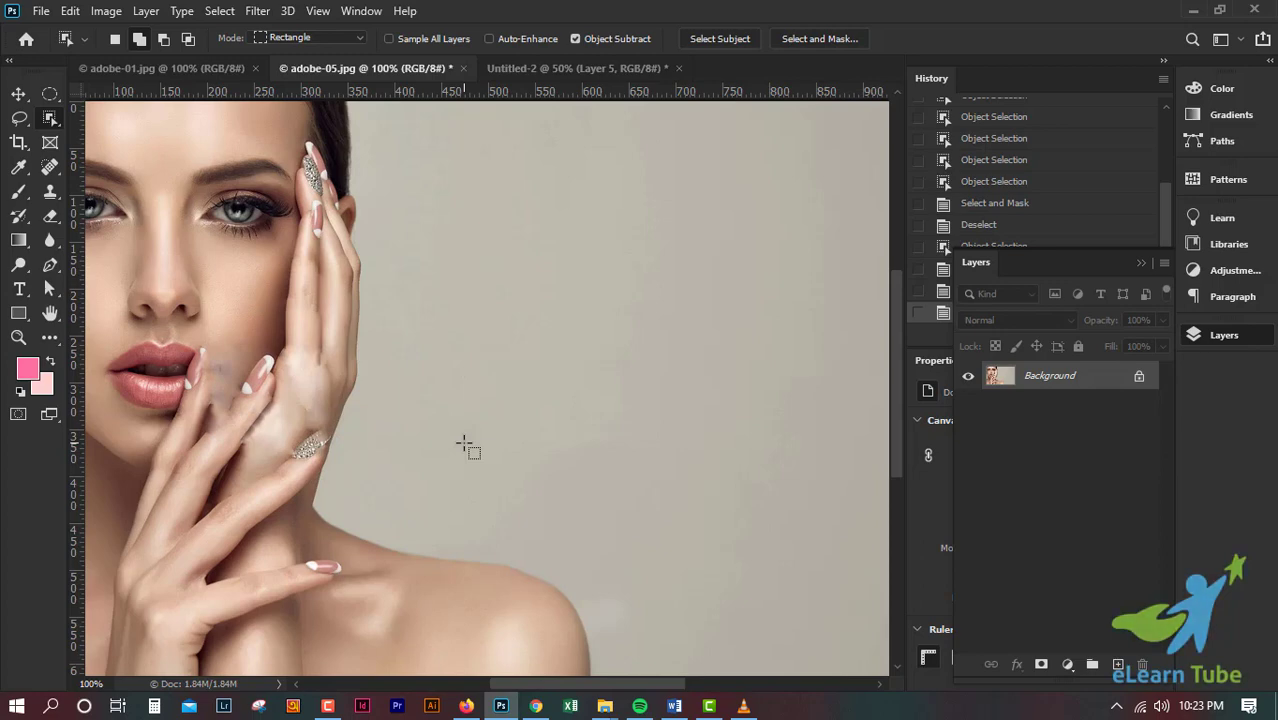
pyautogui.hotkey('ctrl', '-')
pyautogui.hotkey('ctrl', '-')
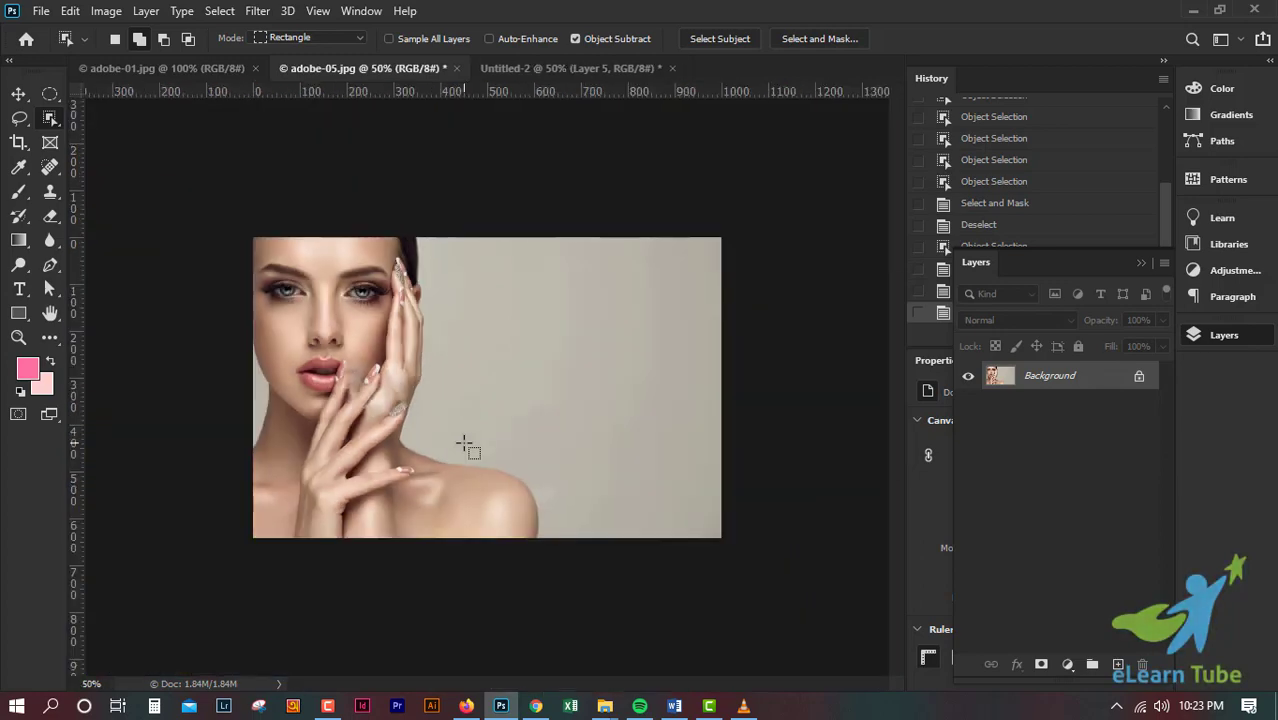